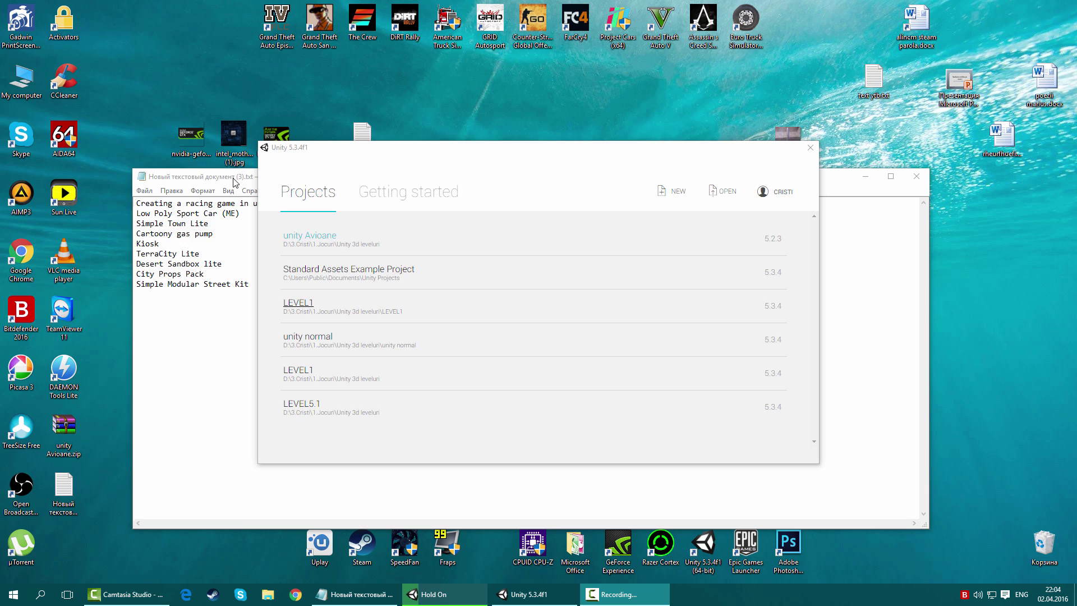
Reposition the notes window and bring the Unity launcher back to the front.
left_click_drag(234, 182, 216, 94)
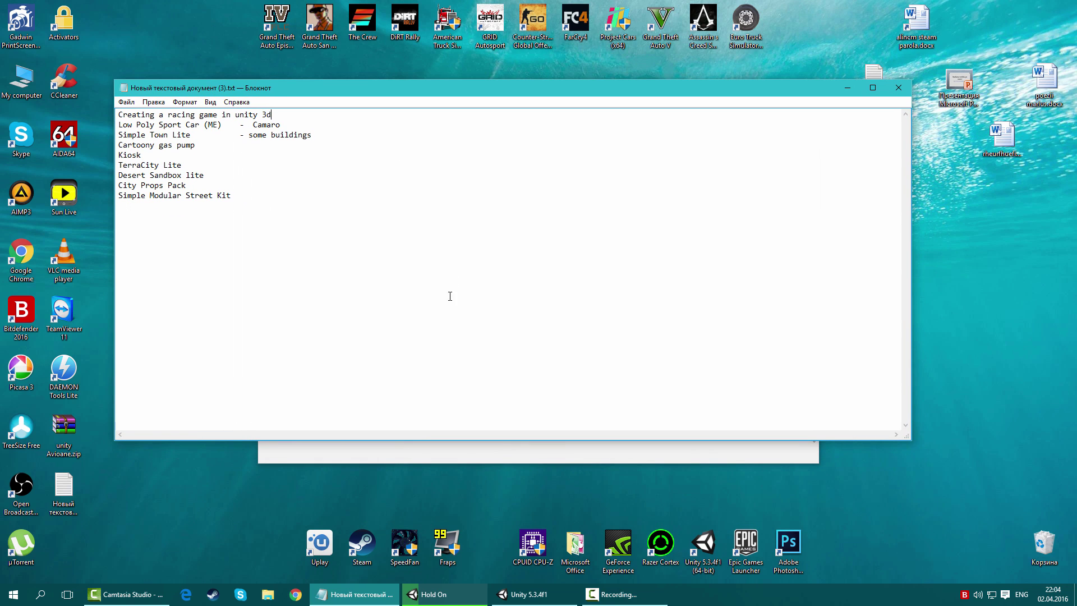
left_click_drag(227, 88, 229, 47)
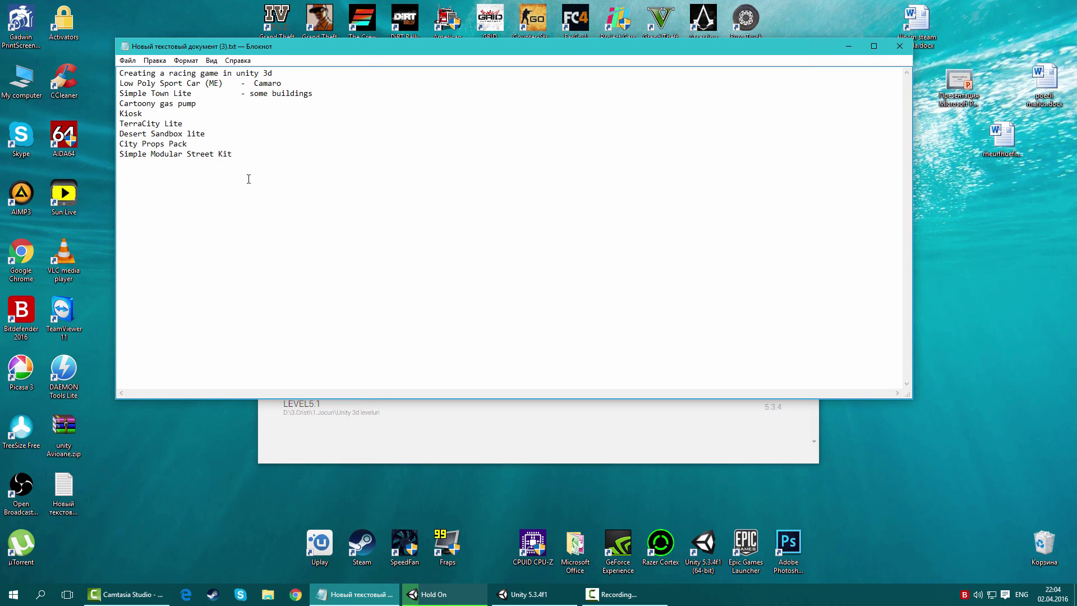
left_click(372, 454)
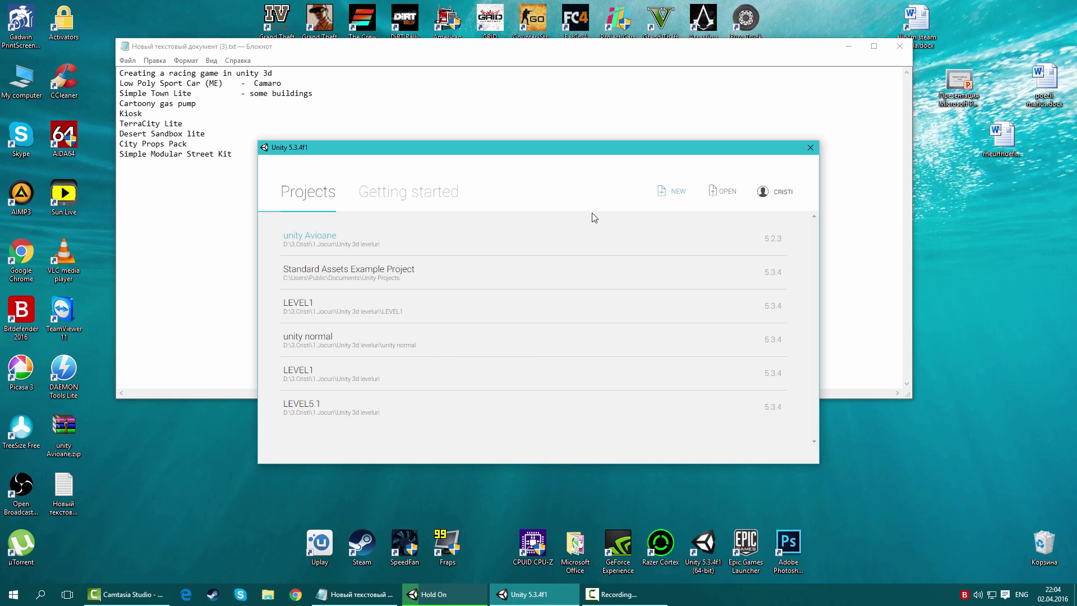
Create a new 3D project importing Cameras, Characters, Effects, Environment, ParticleSystems, Utility and Vehicles packages.
left_click(674, 200)
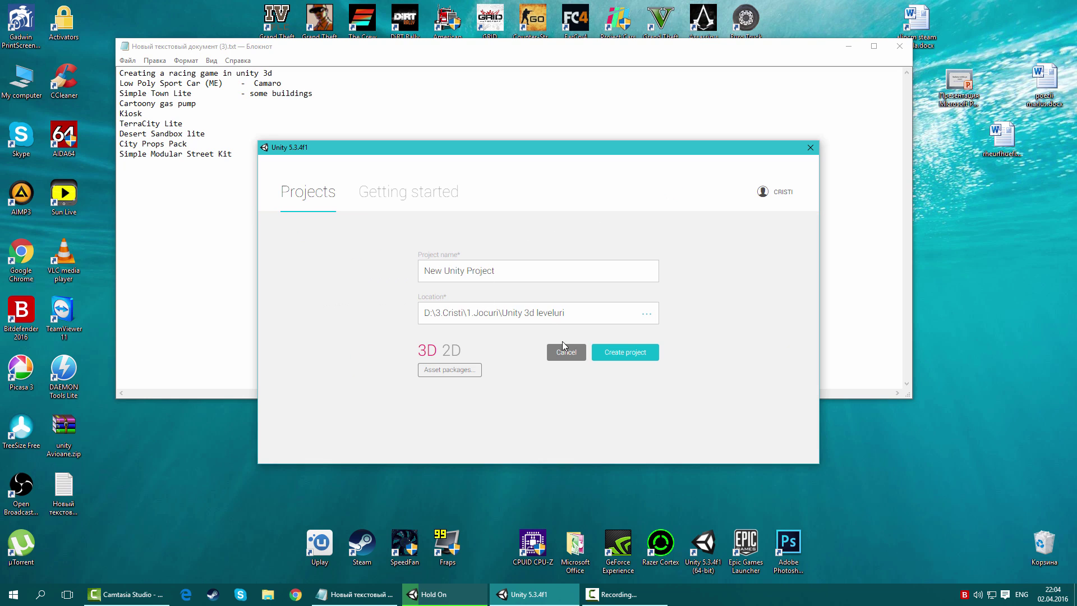
left_click(464, 371)
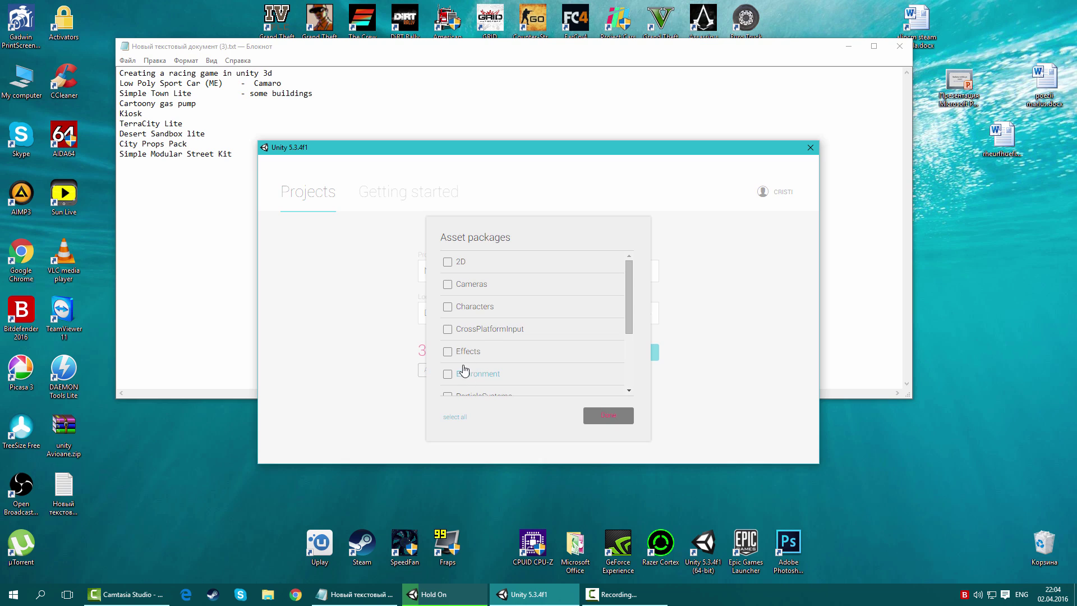
scroll(477, 277, "down", 3)
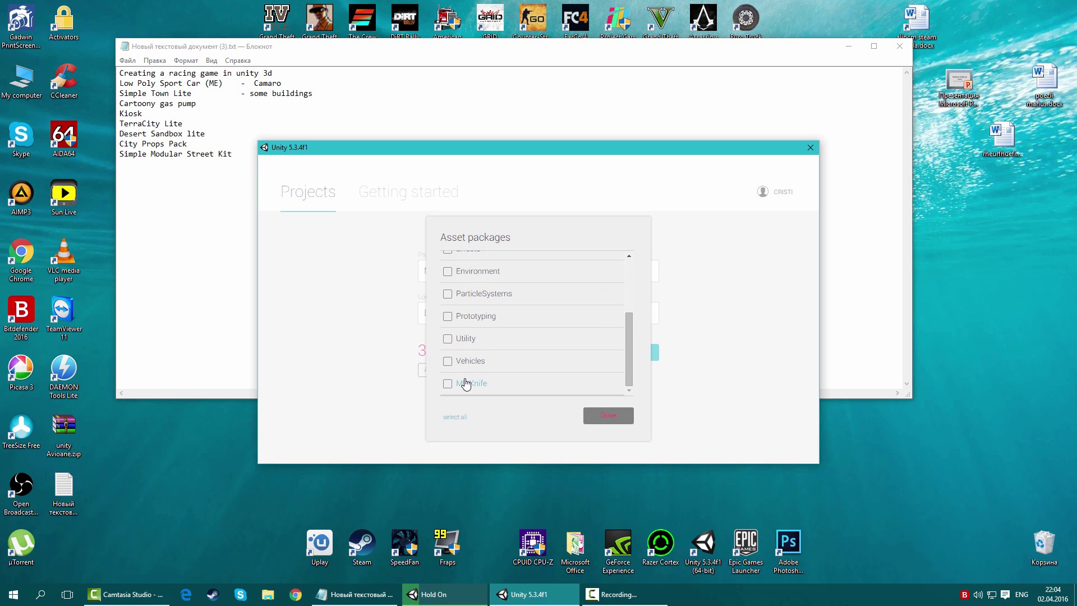
left_click(460, 362)
scroll(537, 370, "up", 3)
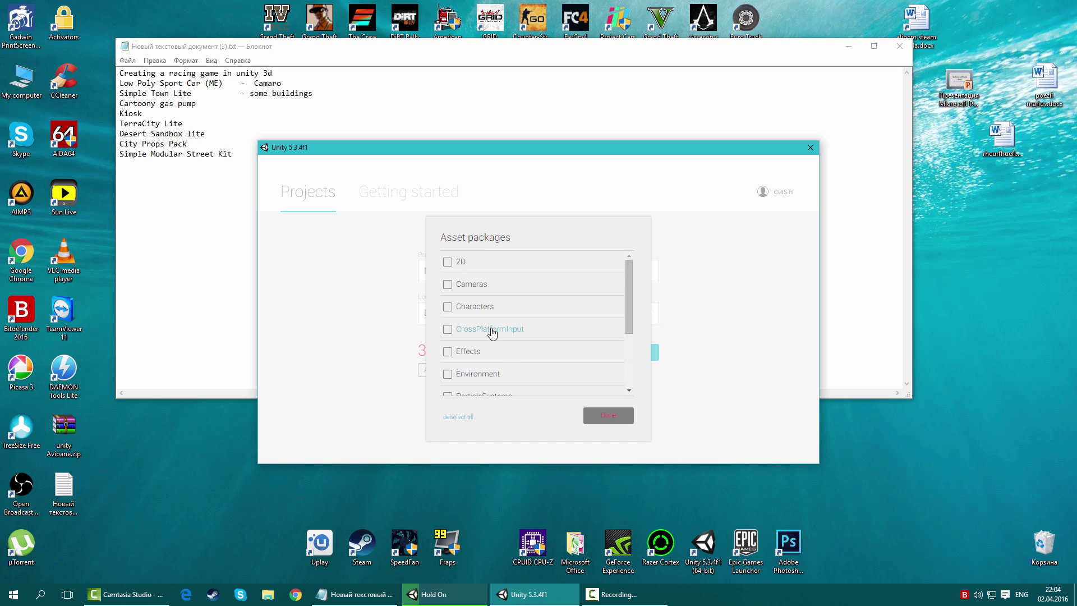
left_click(472, 287)
left_click(489, 353)
scroll(490, 358, "down", 1)
left_click(486, 330)
scroll(484, 329, "down", 1)
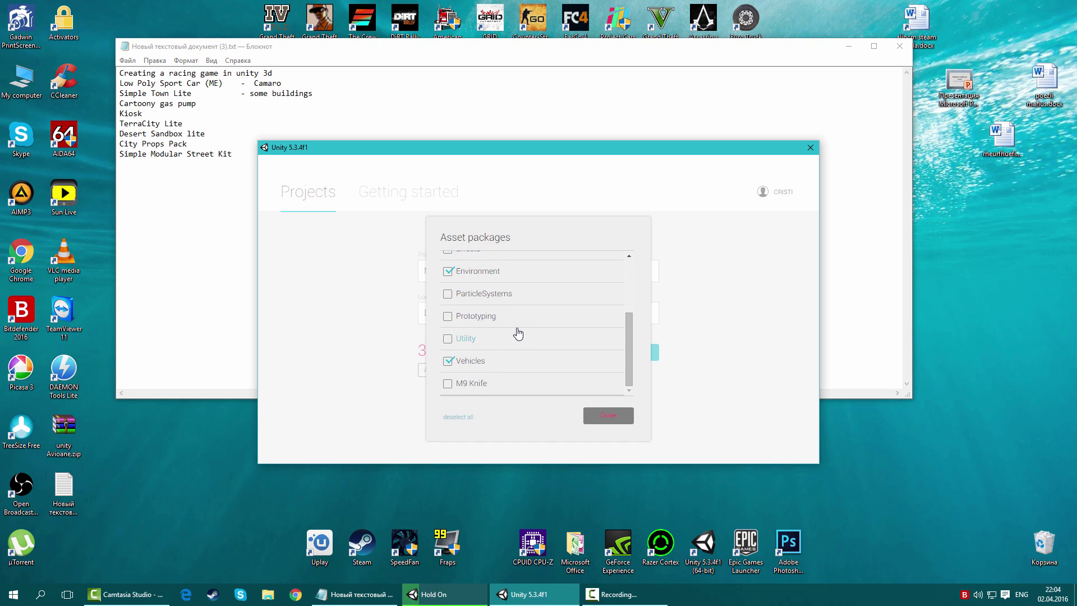
left_click(477, 339)
left_click(489, 300)
left_click(610, 415)
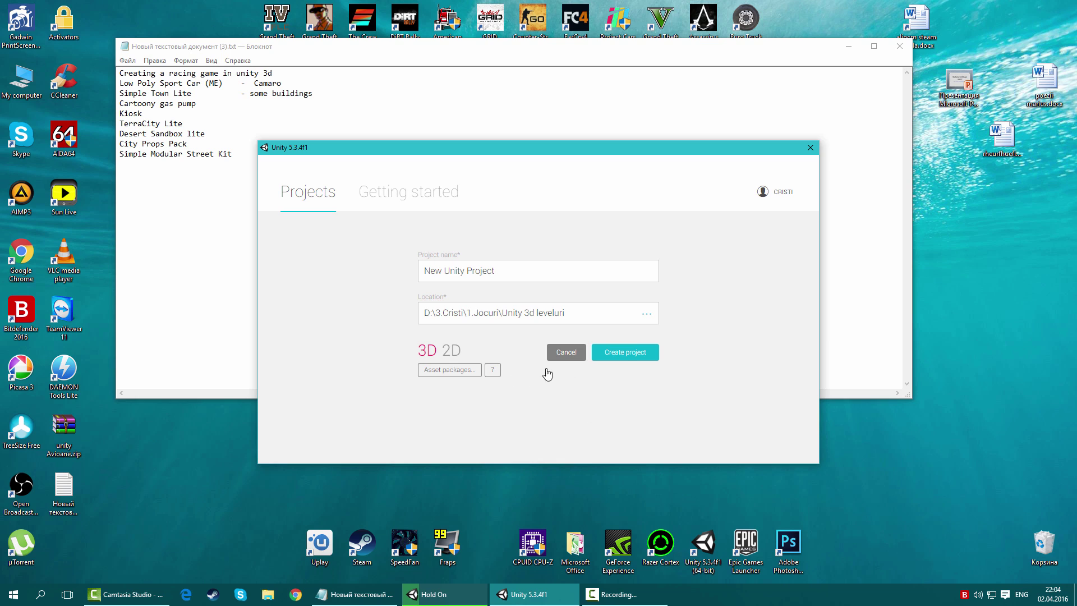
left_click(624, 354)
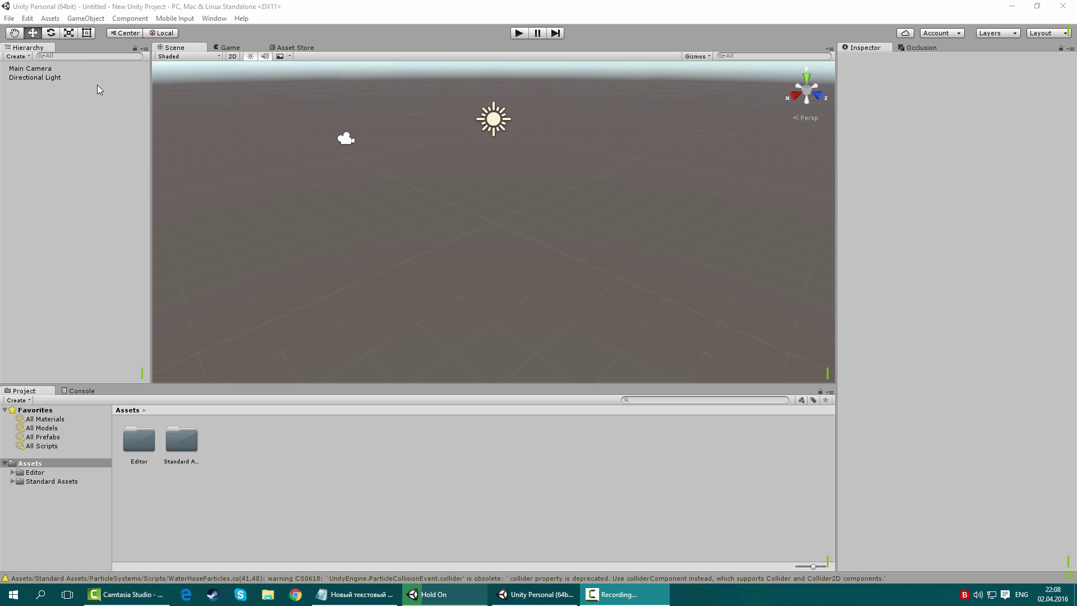
Add a Terrain object via GameObject > 3D Object and orbit to see all of it.
left_click(85, 18)
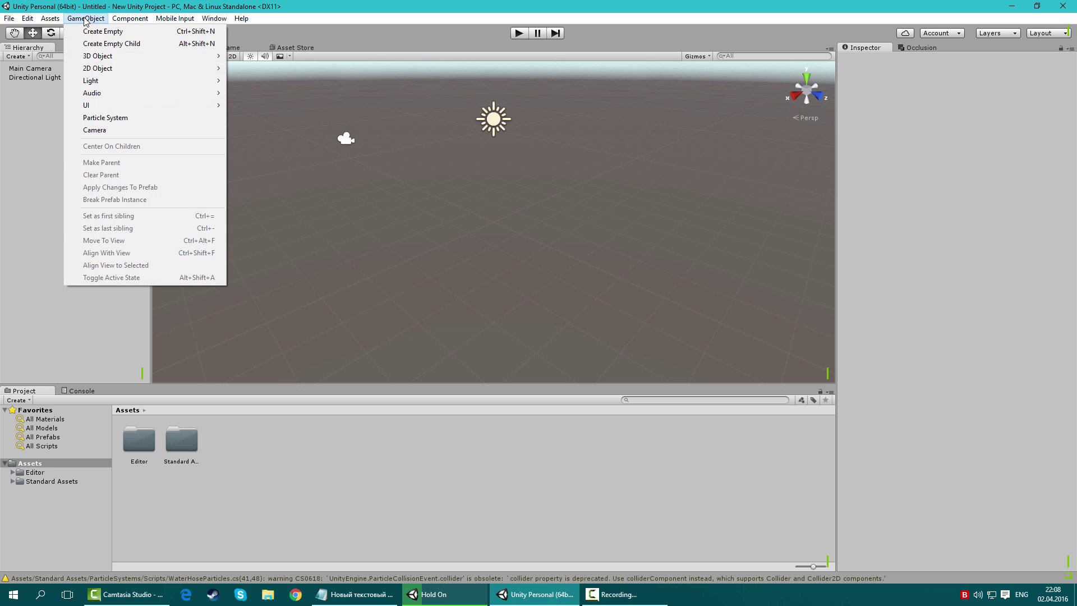
mouse_move(98, 56)
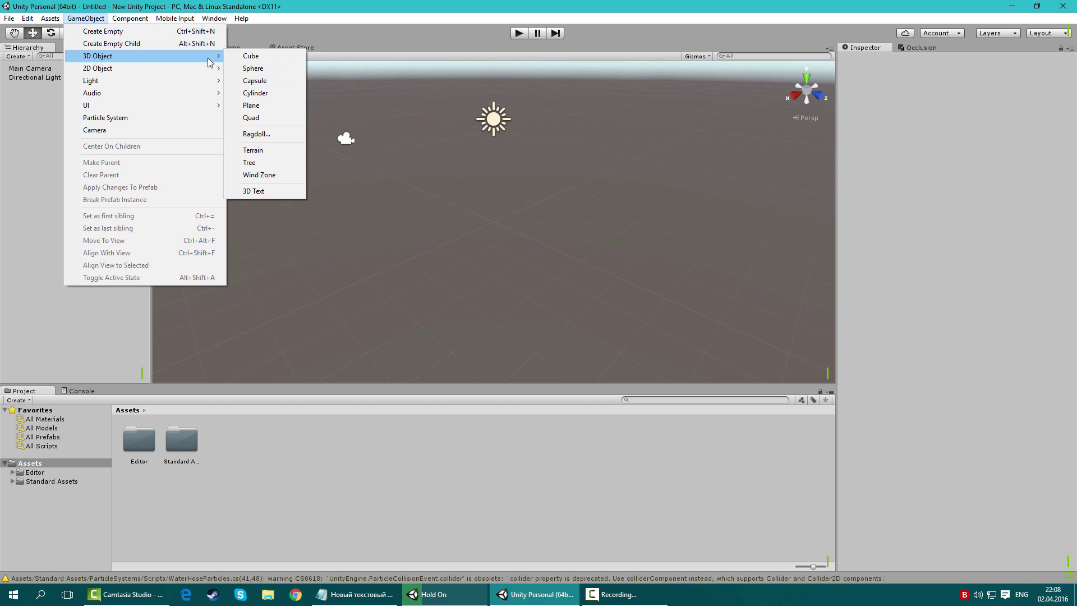
left_click(268, 150)
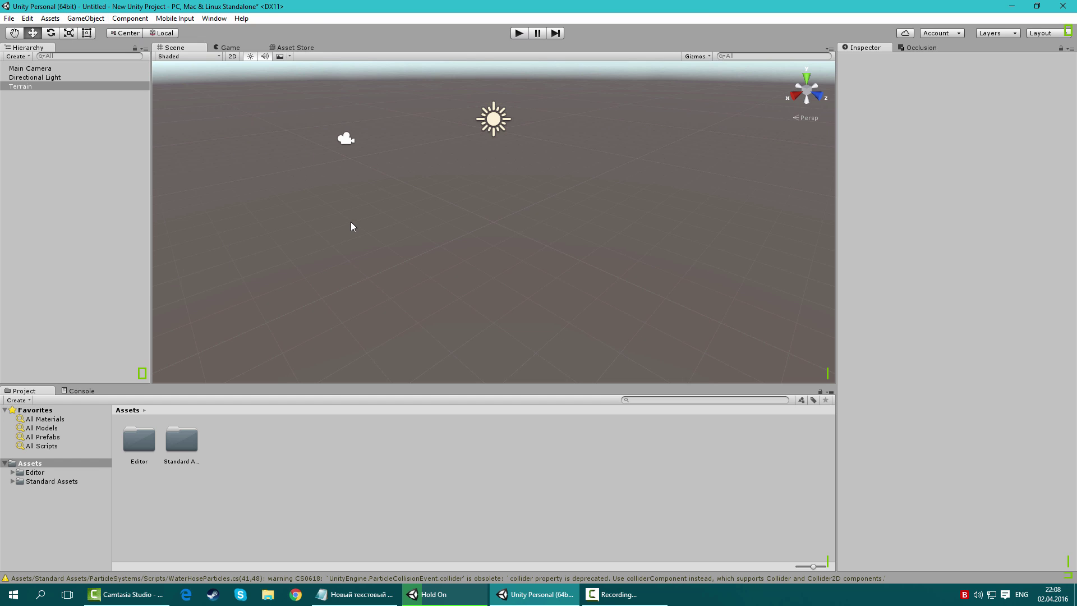
mouse_move(466, 219)
left_mouse_down("alt")
mouse_move(668, 287)
mouse_move(783, 215)
left_mouse_up("alt")
scroll(784, 216, "down", 3)
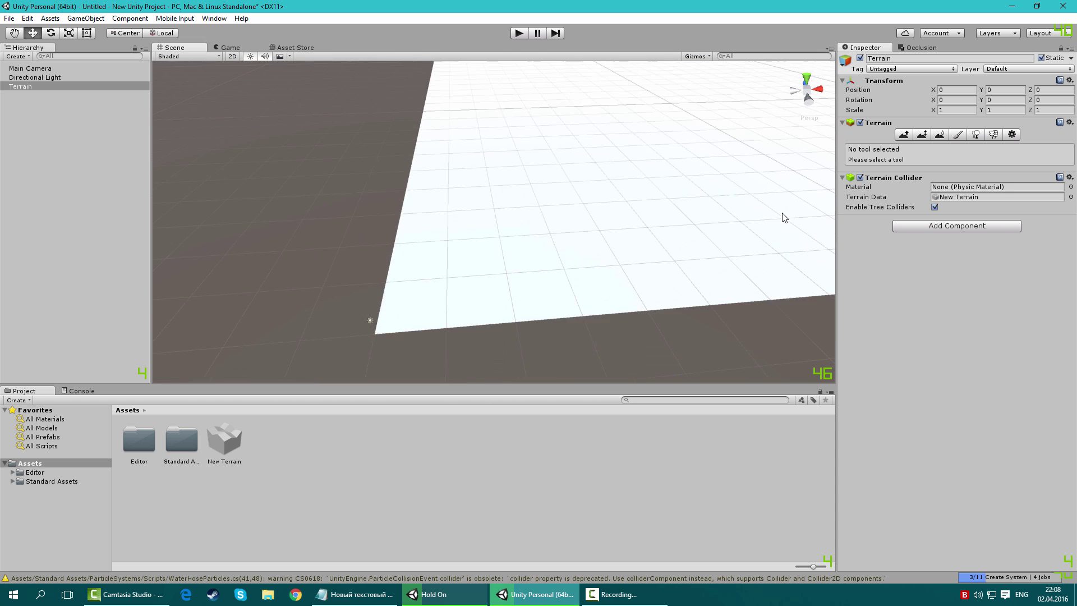
scroll(587, 185, "down", 2)
mouse_move(620, 176)
left_mouse_down("alt")
mouse_move(472, 242)
mouse_move(565, 217)
left_mouse_up("alt")
scroll(589, 187, "up", 2)
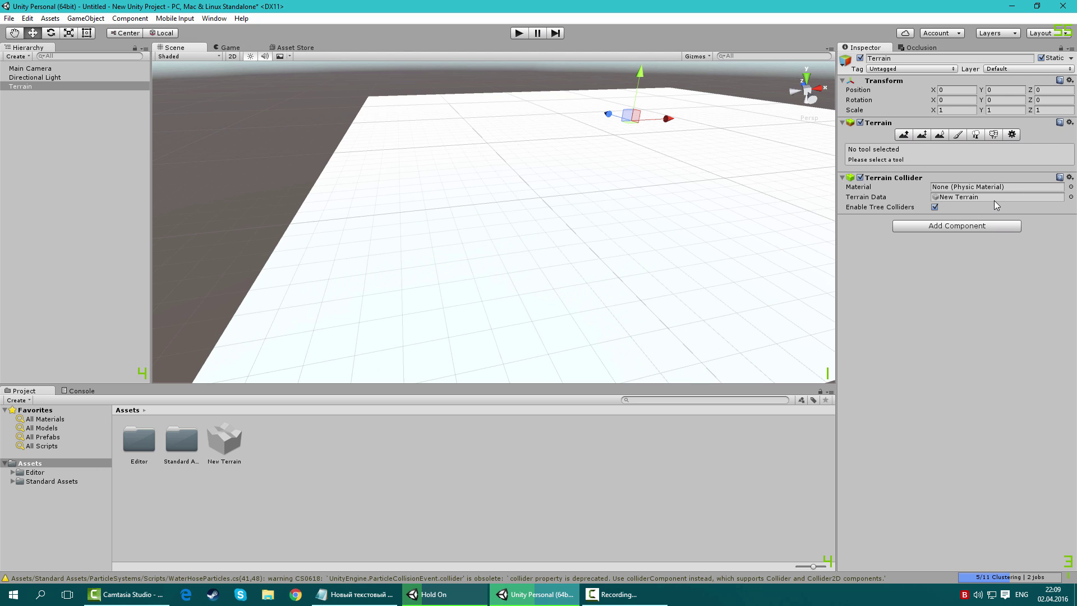
Add the GrassHill albedo texture to the terrain in Paint Texture.
left_click(957, 134)
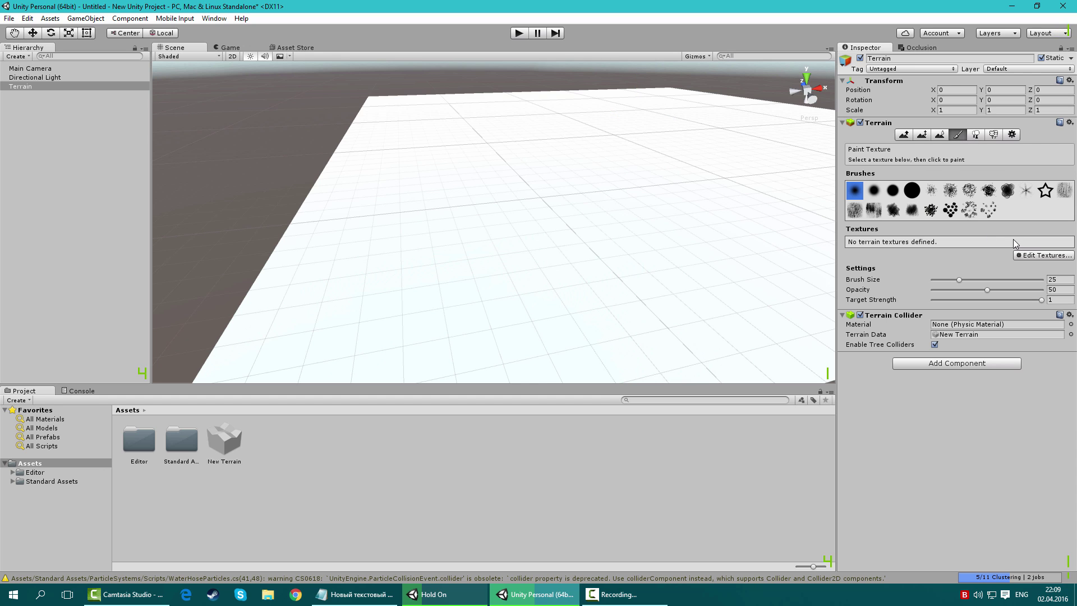
left_click(1042, 255)
left_click(1020, 257)
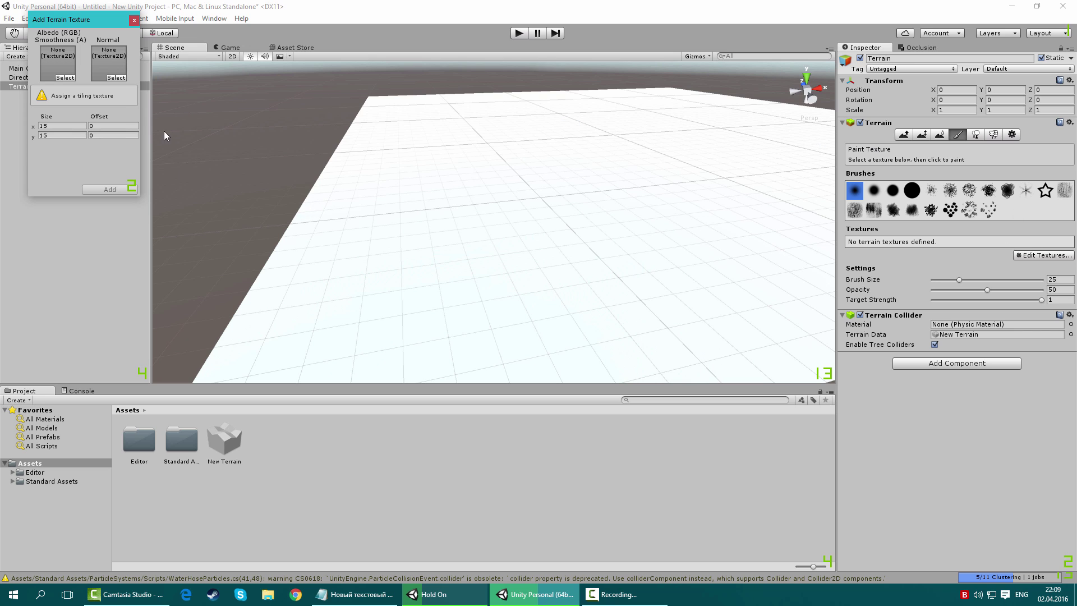
left_click(69, 78)
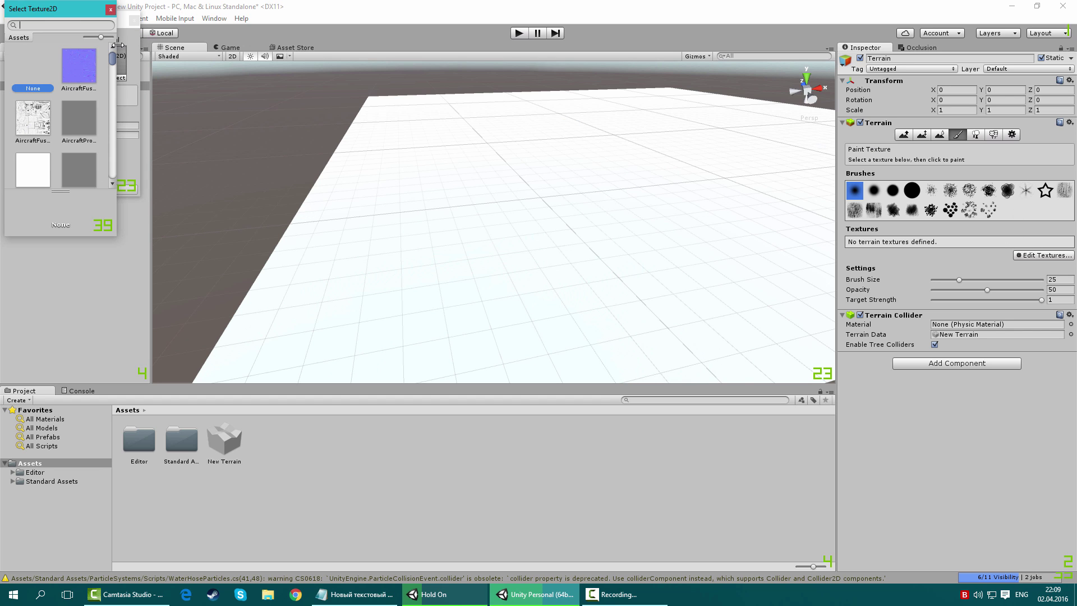
left_click_drag(125, 46, 314, 61)
scroll(160, 119, "down", 3)
scroll(160, 118, "up", 3)
type("grass")
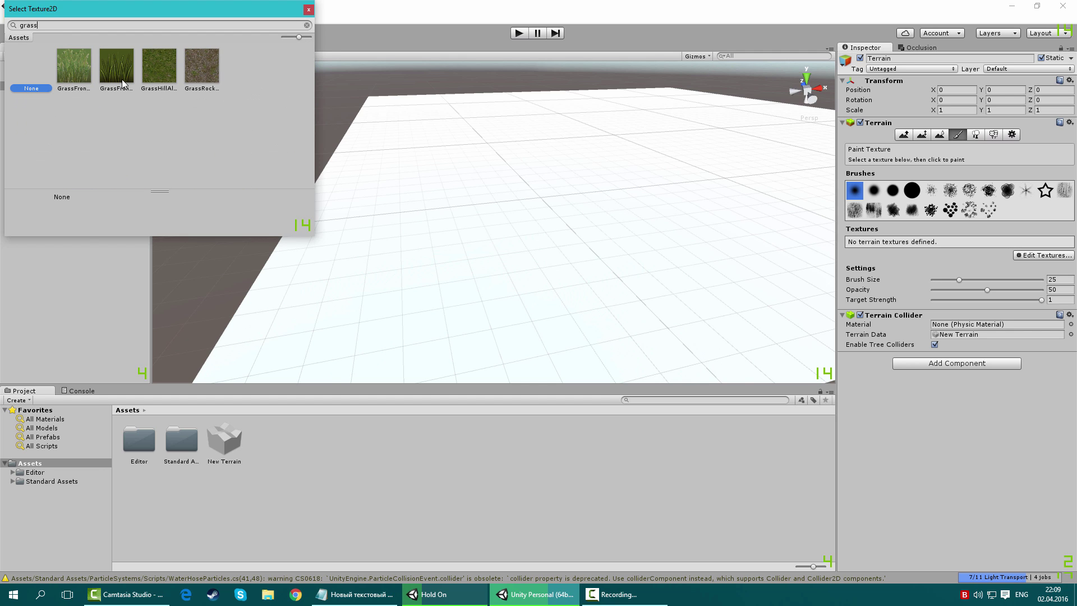
left_click(150, 77)
double_click(151, 77)
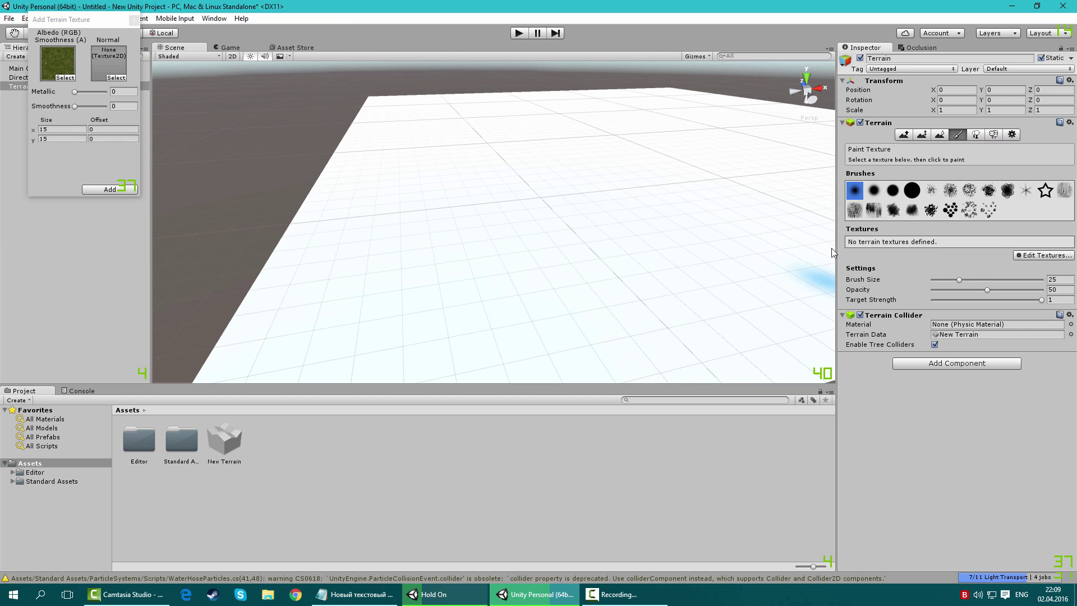
left_click(105, 188)
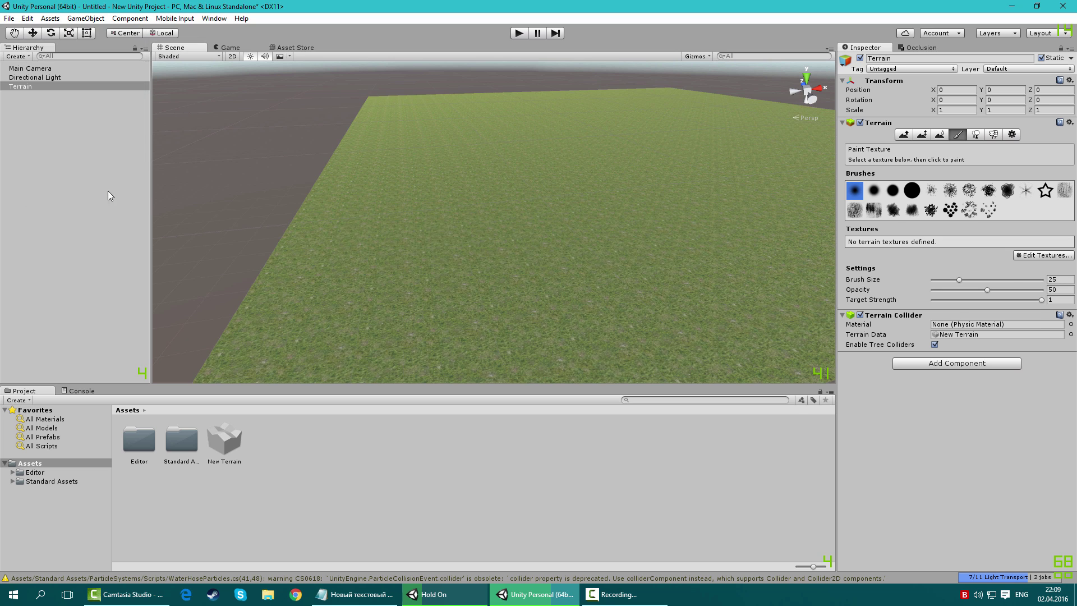
scroll(488, 231, "down", 3)
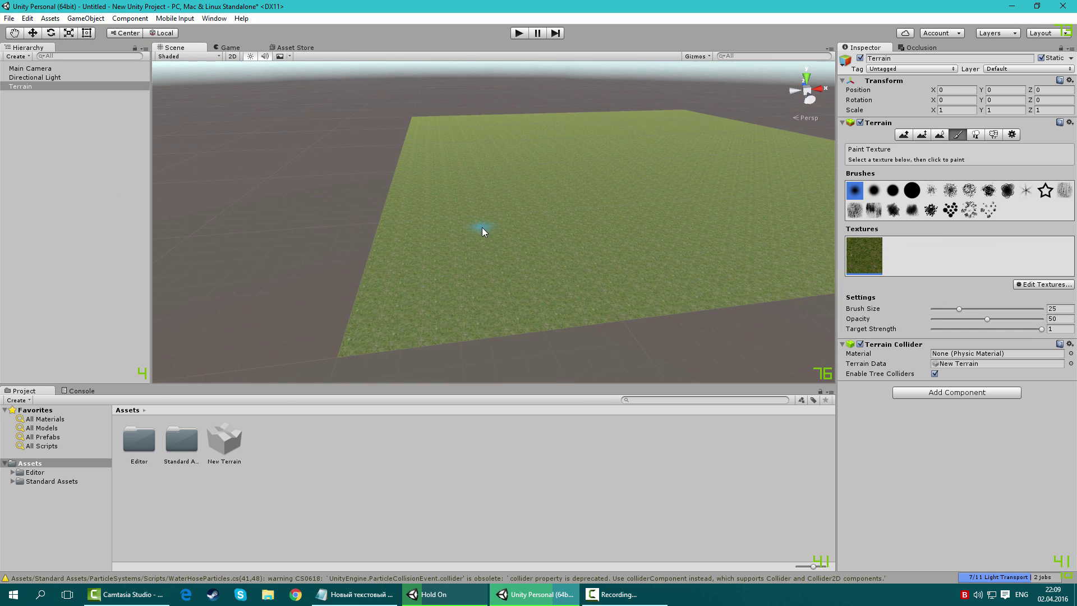
scroll(482, 227, "down", 1)
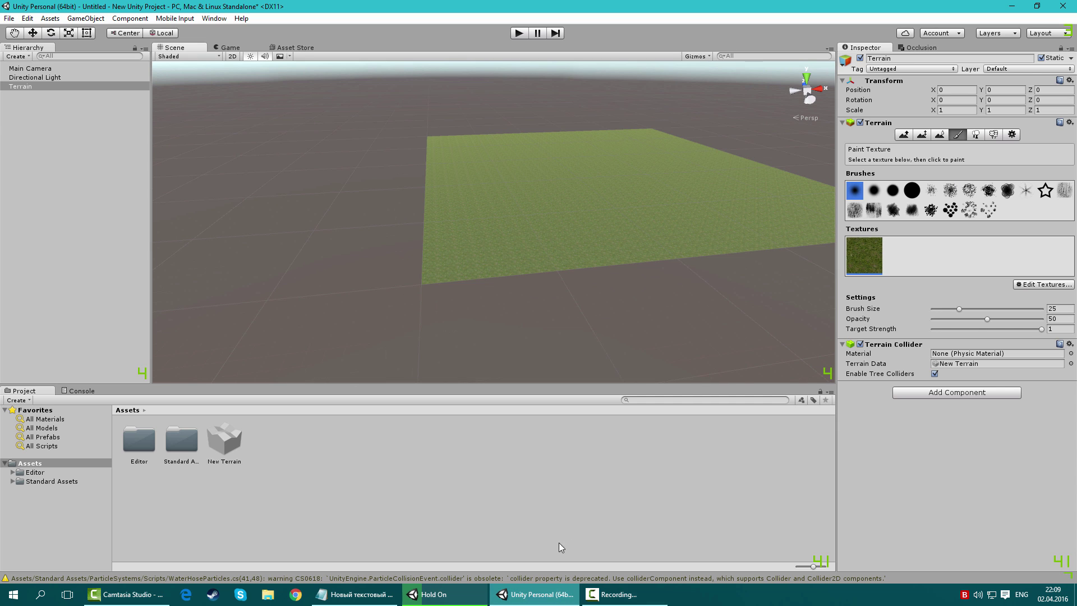
Orbit around the grassy terrain and browse the tree placement options.
left_click_drag(529, 228, 535, 226, "alt")
scroll(538, 225, "up", 1)
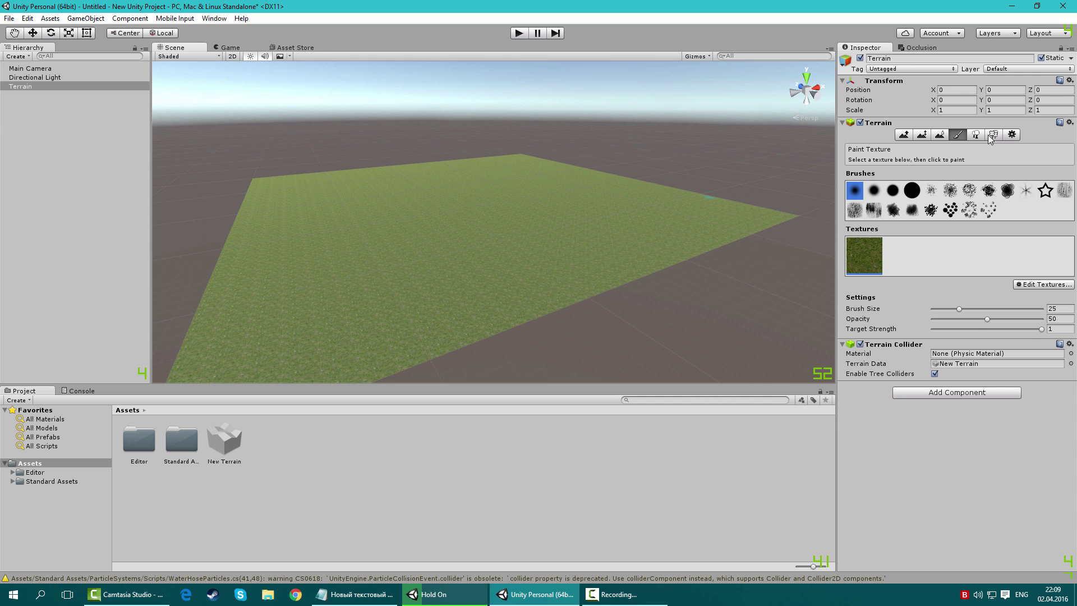
left_click(939, 136)
left_click(925, 137)
Raise bumpy ridges across the terrain with a different Raise/Lower Terrain brush.
left_click(975, 134)
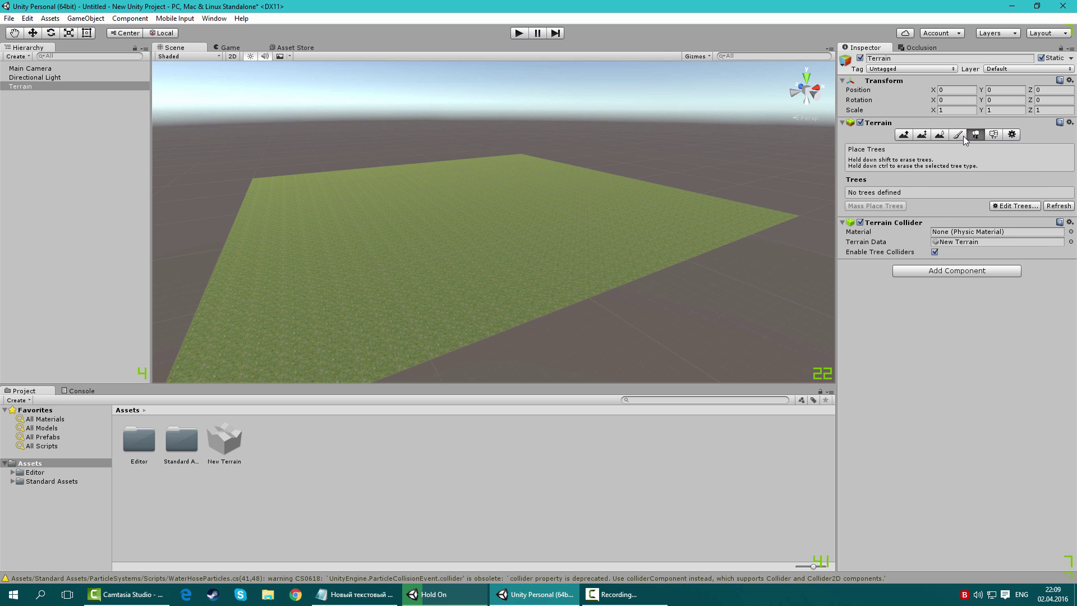
left_click(904, 135)
left_click(969, 191)
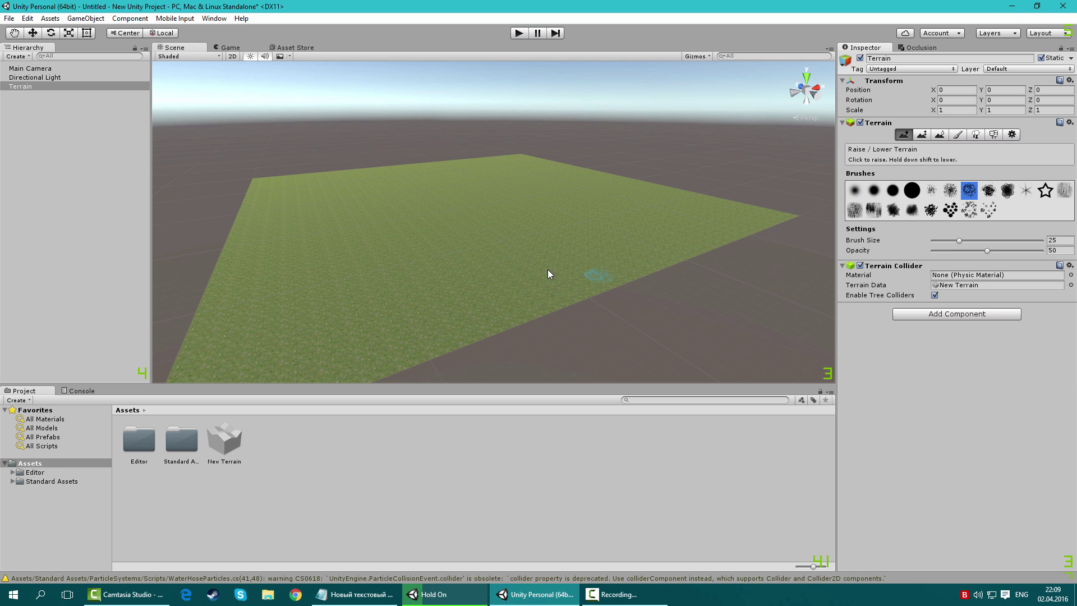
mouse_move(537, 266)
left_mouse_down()
mouse_move(562, 282)
mouse_move(339, 357)
mouse_move(517, 292)
left_mouse_up()
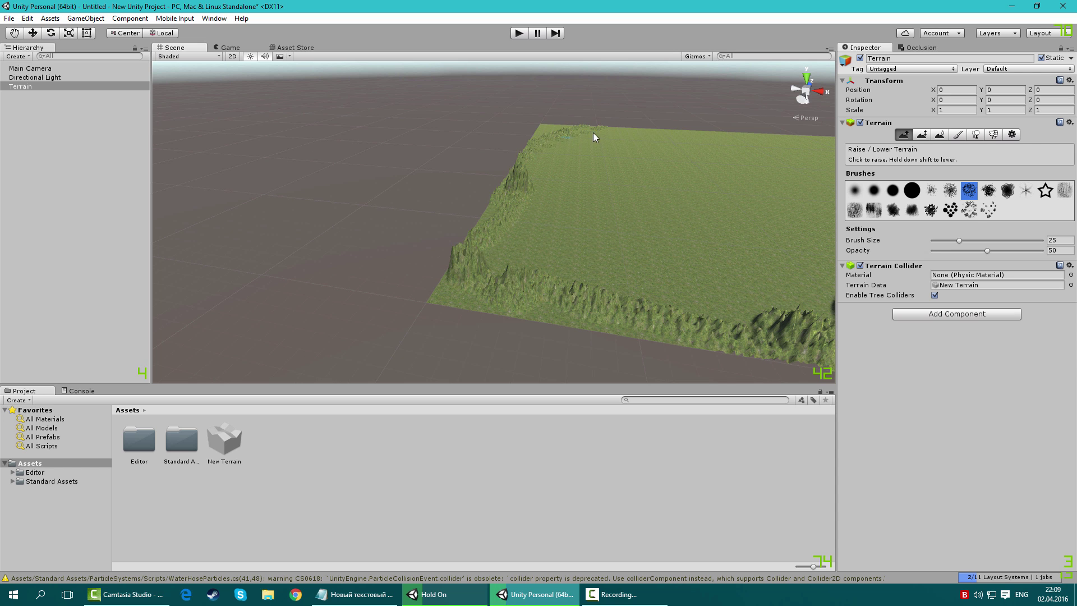
mouse_move(593, 143)
left_mouse_down("alt")
mouse_move(425, 150)
mouse_move(482, 138)
left_mouse_up("alt")
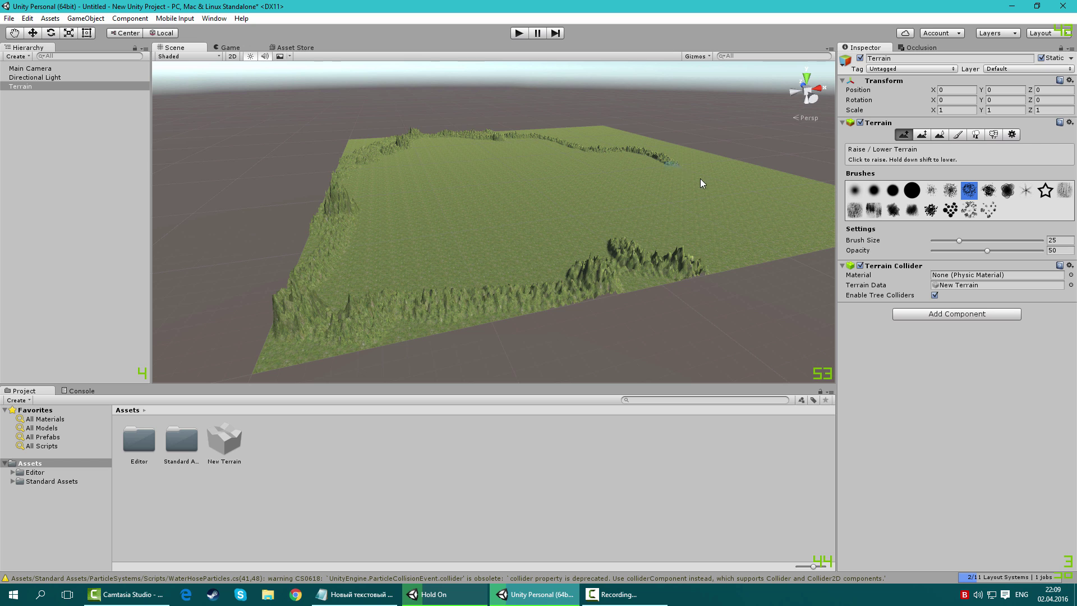
Paint ridges along the right side, plus a smaller-brush ridge running leftward.
mouse_move(744, 216)
left_mouse_down()
mouse_move(688, 254)
mouse_move(744, 223)
mouse_move(783, 184)
left_mouse_up()
left_click(931, 190)
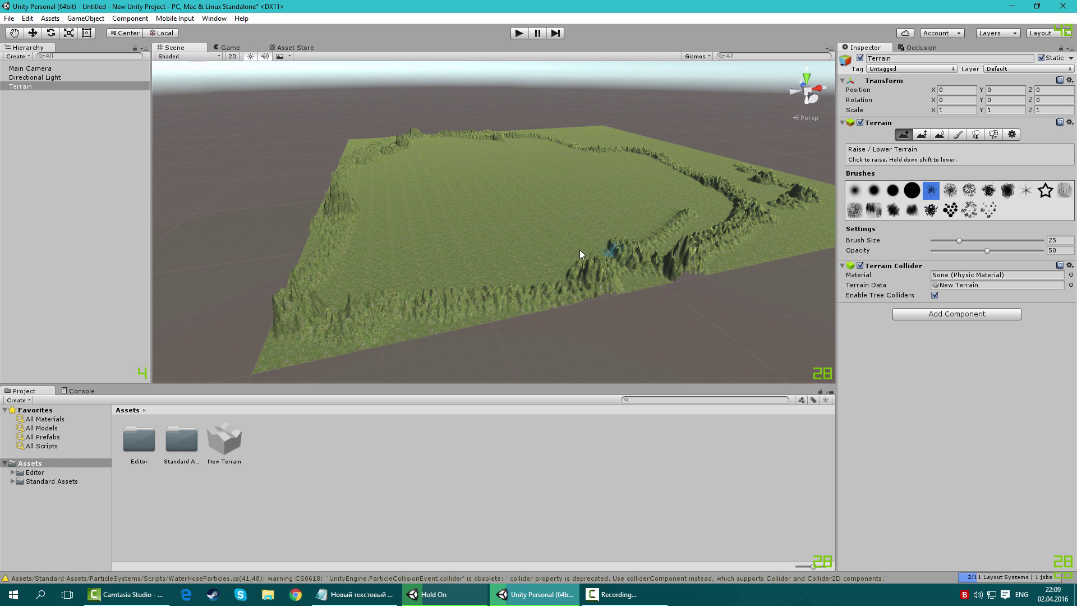
left_click_drag(573, 251, 360, 271)
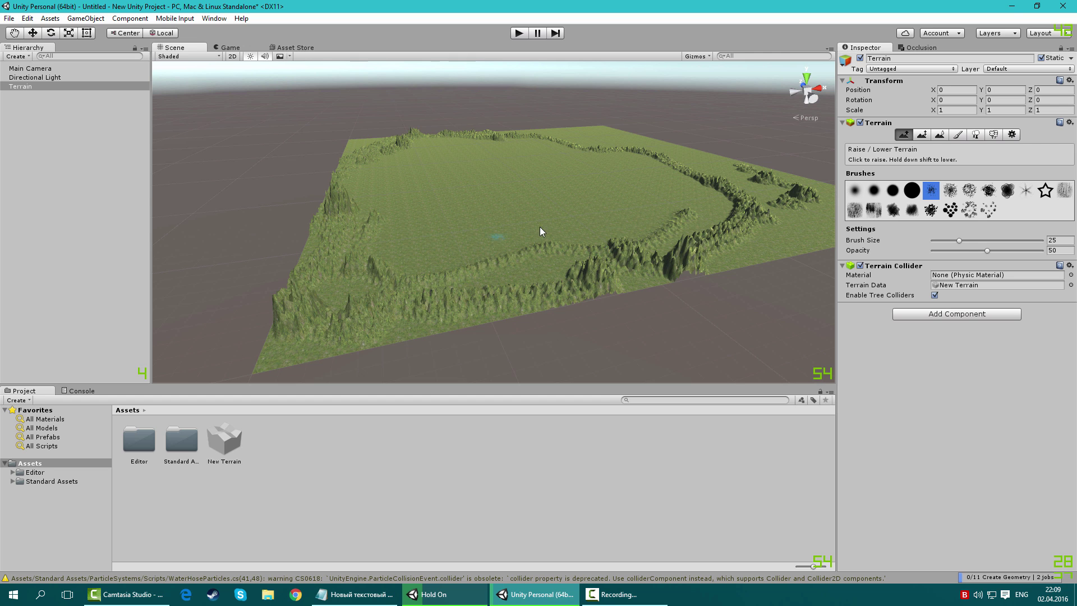
mouse_move(544, 227)
left_mouse_down("alt")
mouse_move(521, 184)
mouse_move(462, 195)
left_mouse_up("alt")
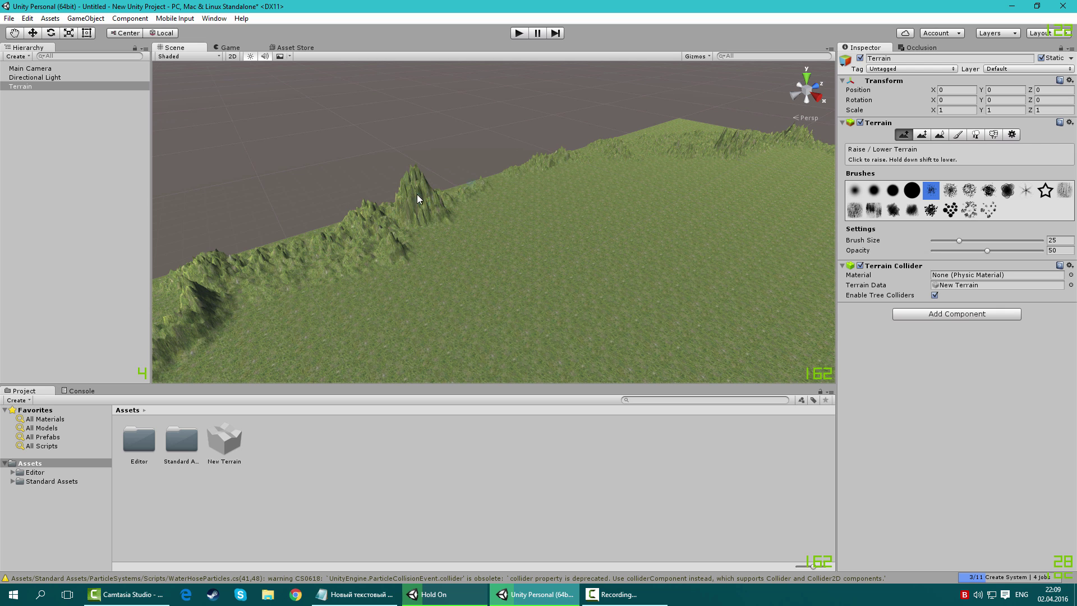
left_click_drag(556, 174, 692, 361, "alt")
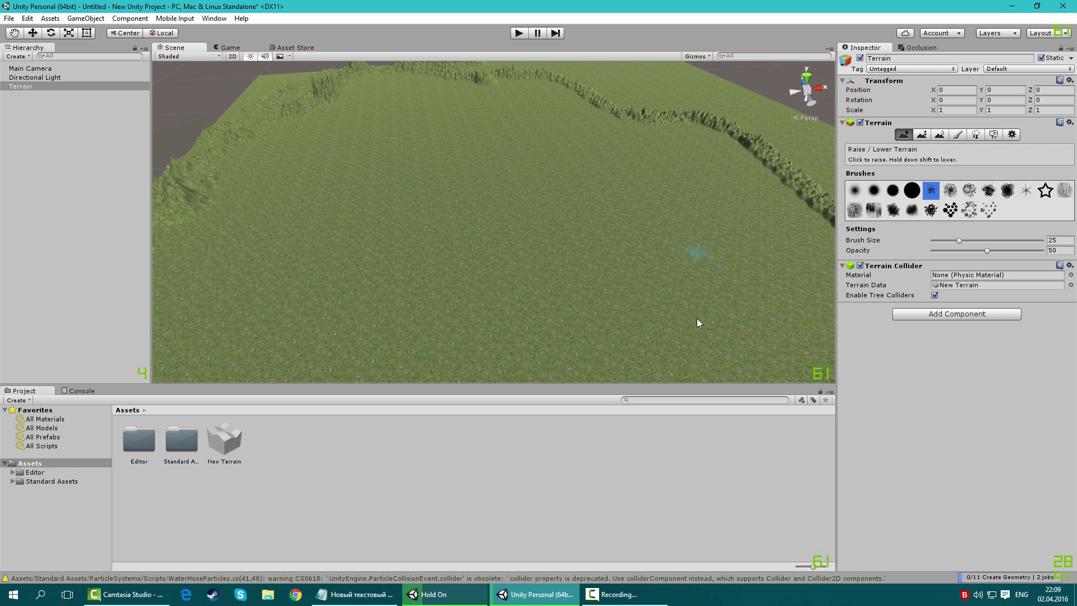
type("lake")
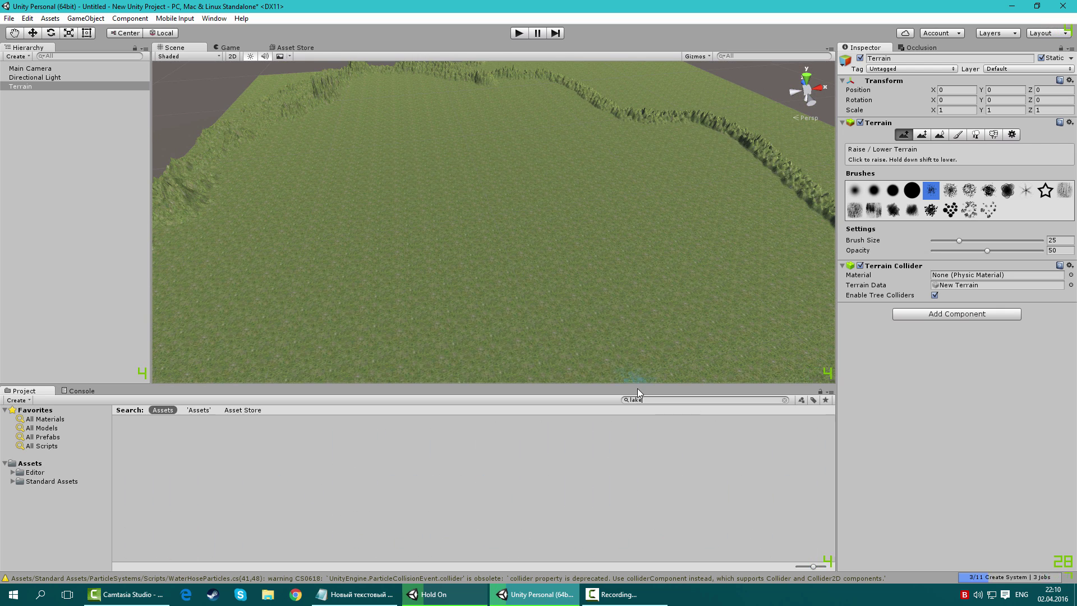
Search the Project for water and select WaterBasicDaytime in Water (Basic) > Prefabs.
key("BackSpace")
key("BackSpace")
key("BackSpace")
type("water")
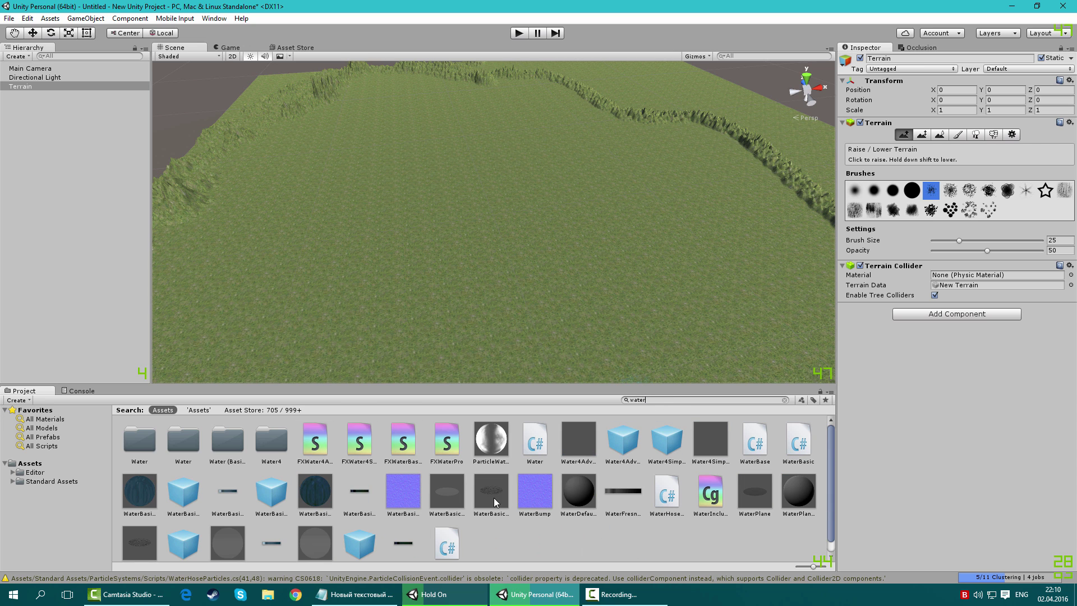
scroll(326, 500, "down", 1)
left_click(143, 481)
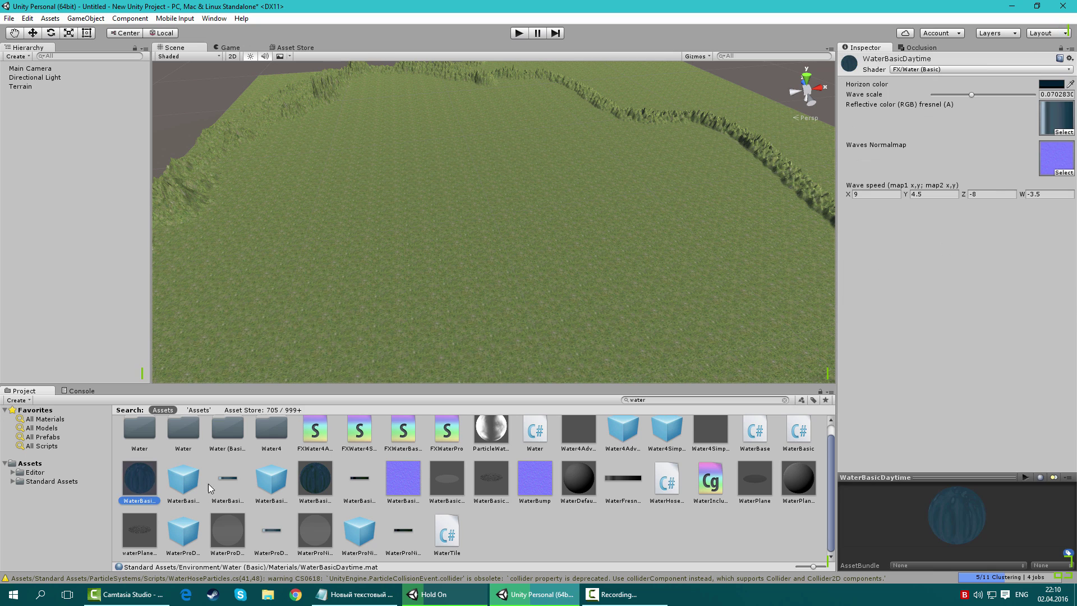
left_click(319, 483)
scroll(541, 477, "up", 1)
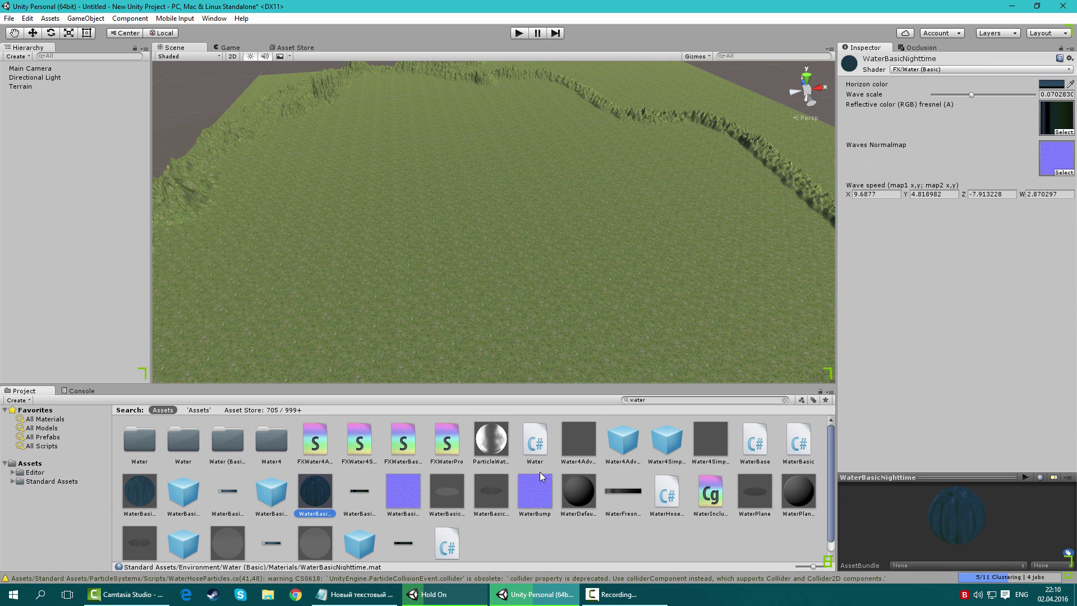
double_click(232, 446)
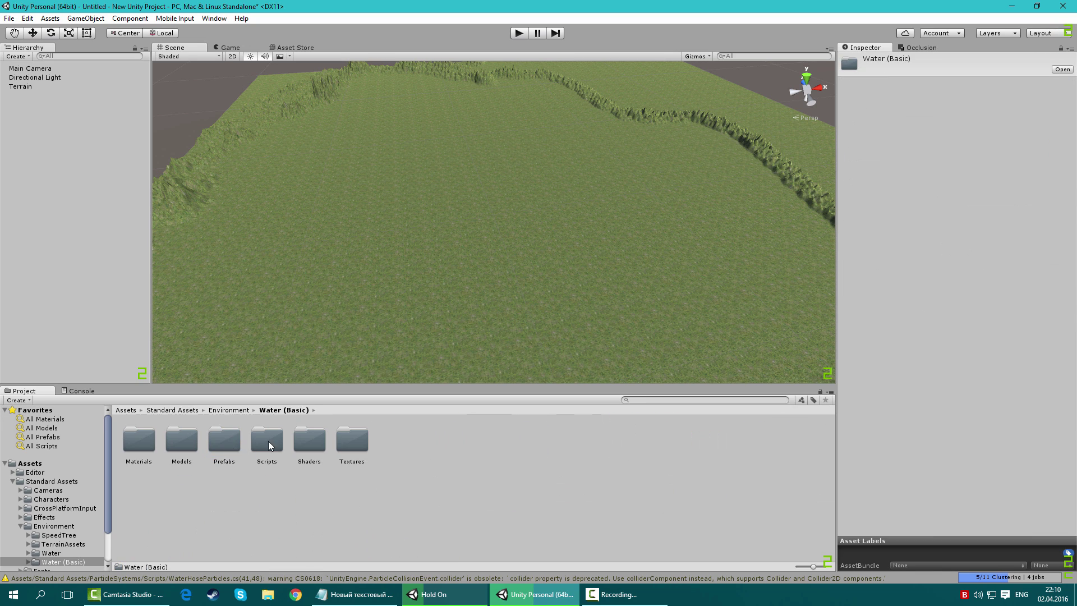
double_click(238, 441)
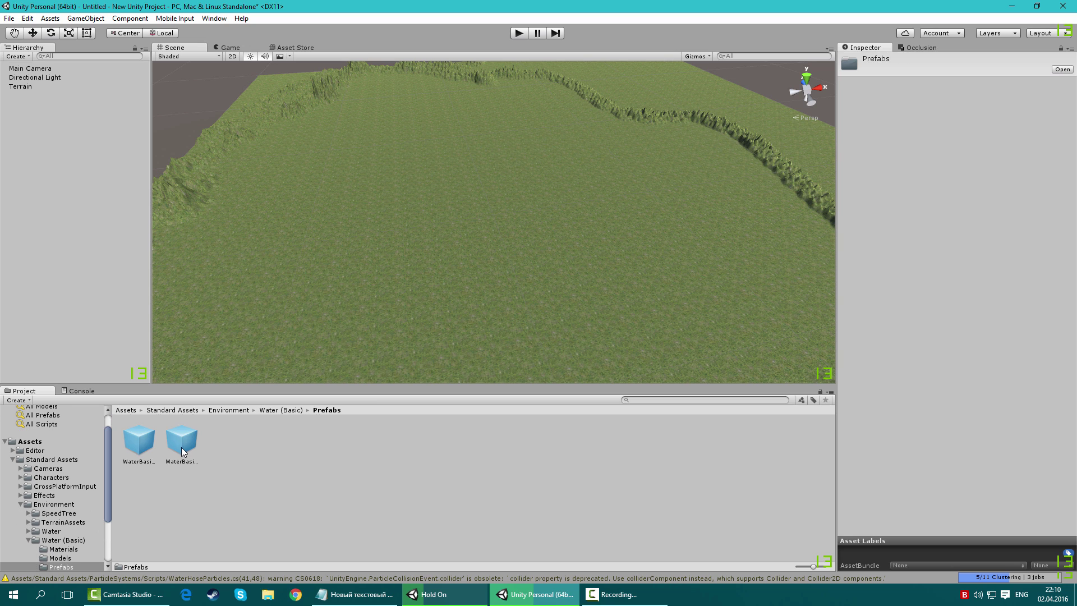
left_click(143, 447)
left_click(198, 452)
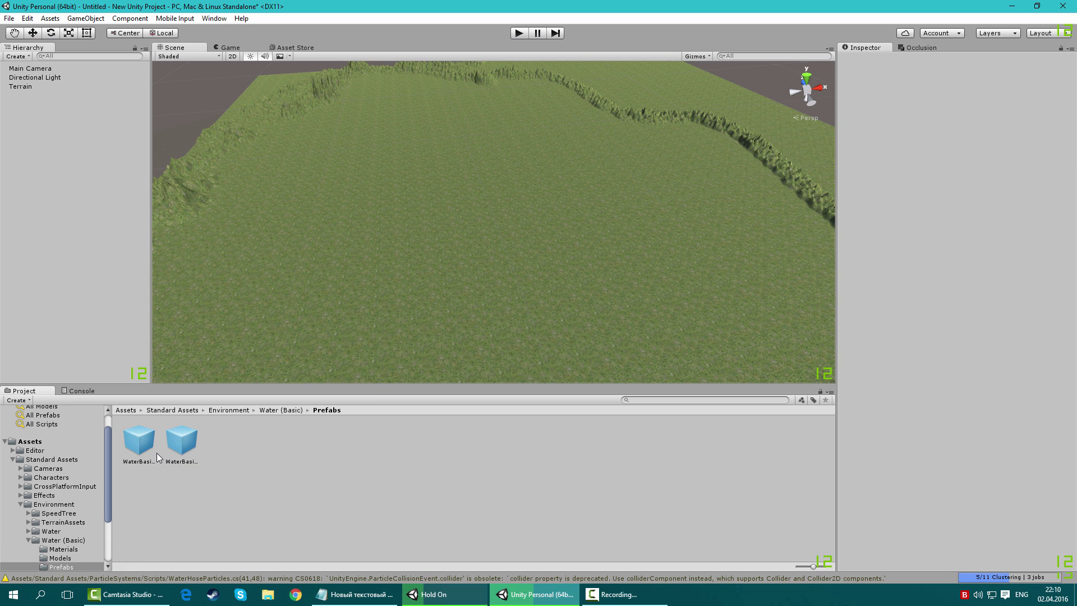
left_click(187, 442)
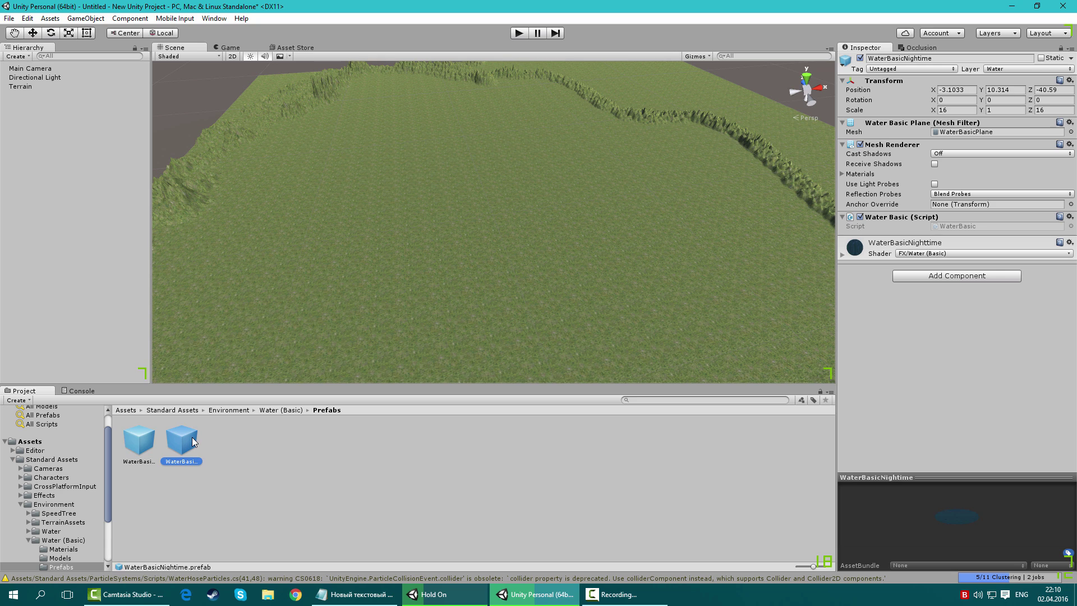
left_click(139, 446)
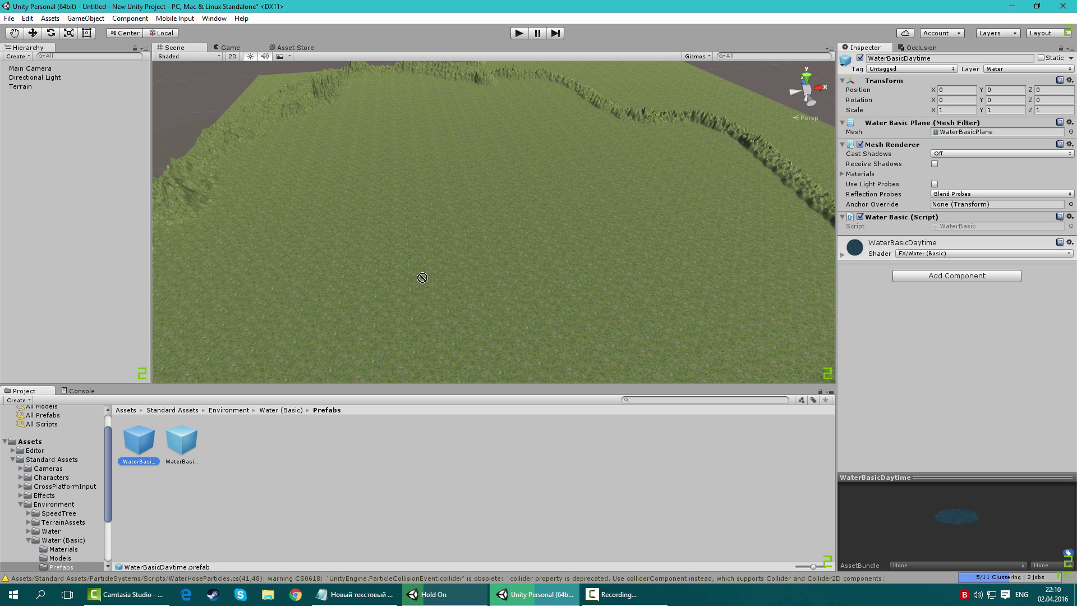
Place WaterBasicDaytime in the scene and set its X, Y, Z scale to 33.
left_click_drag(422, 278, 448, 214)
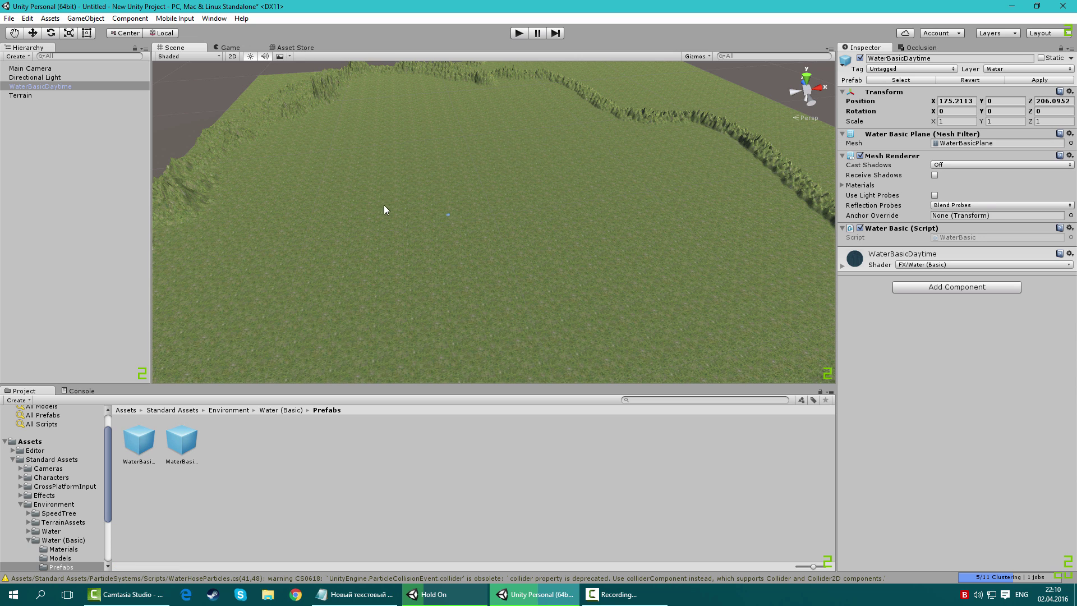
right_click_drag(398, 214, 444, 248)
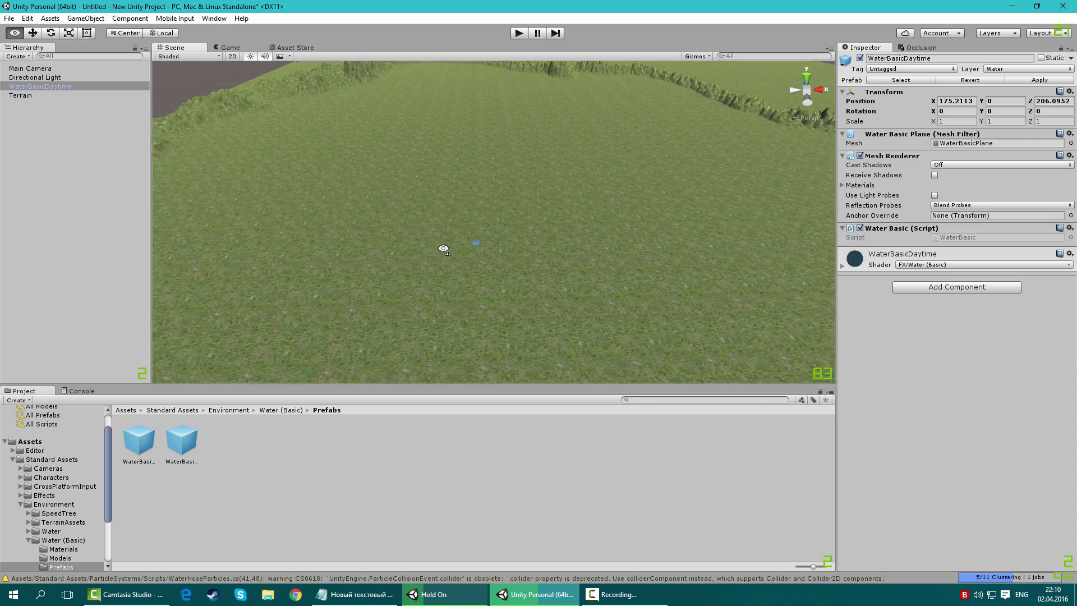
right_click_drag(443, 249, 450, 244)
left_click(960, 120)
type("0")
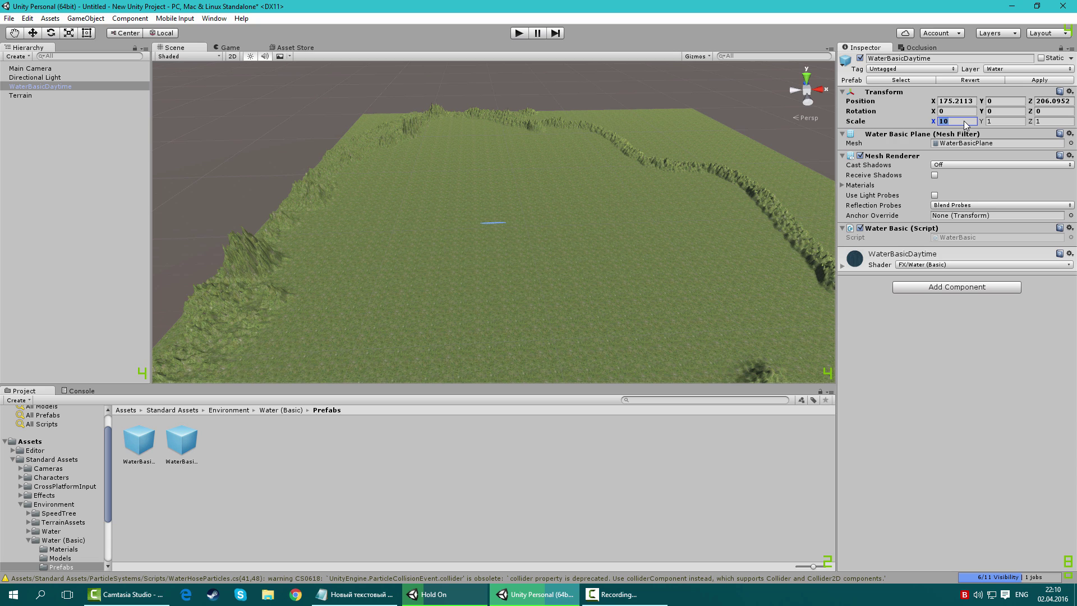
type("33")
key("Tab")
type("3")
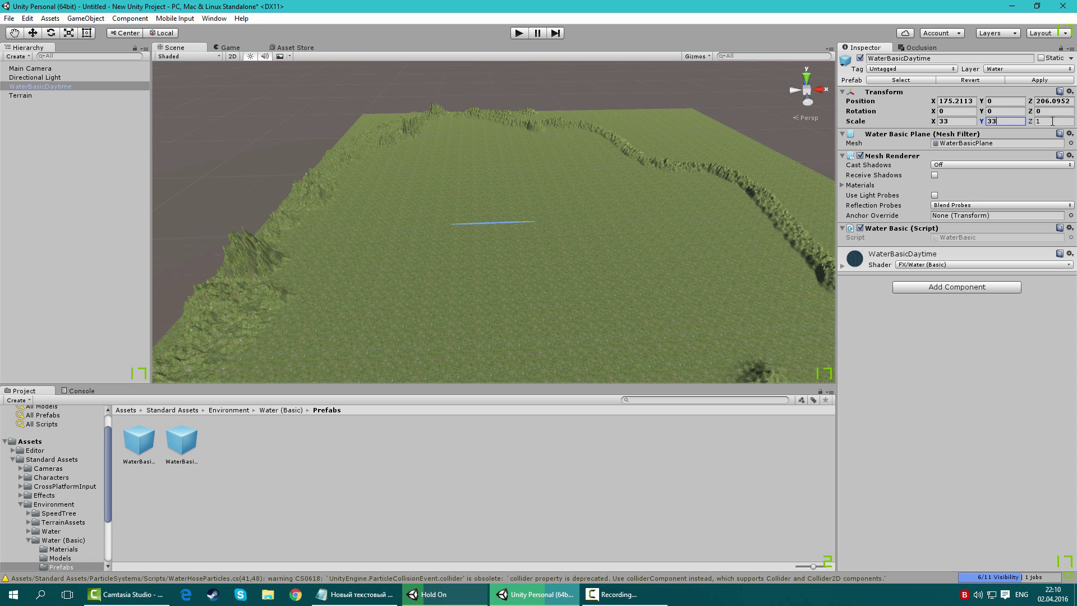
key("Tab")
type("3")
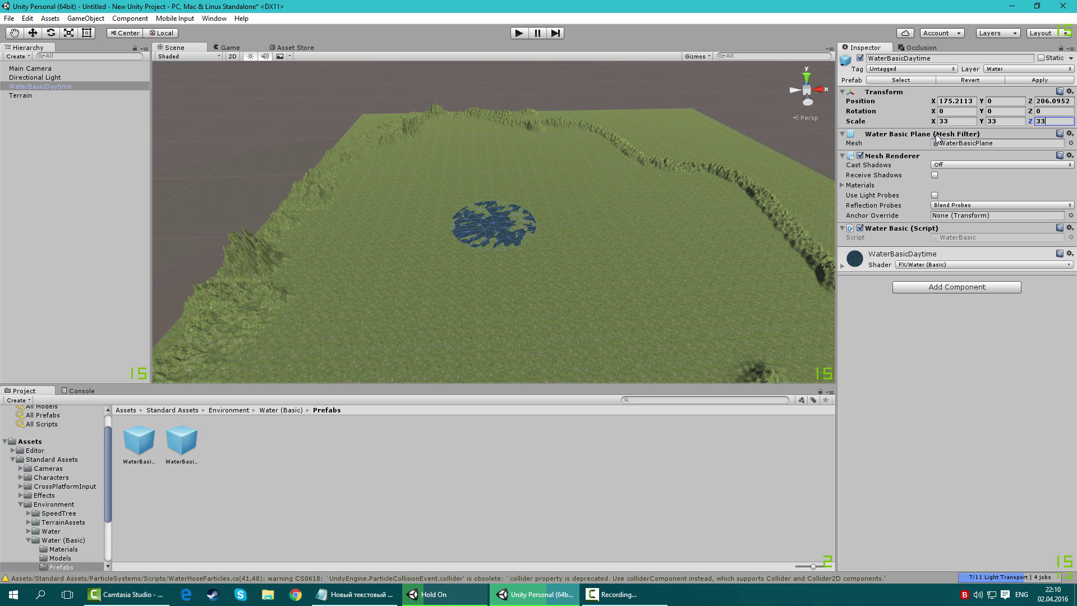
Raise the water slightly, slide it left along X, and stretch it along Z.
left_click(32, 33)
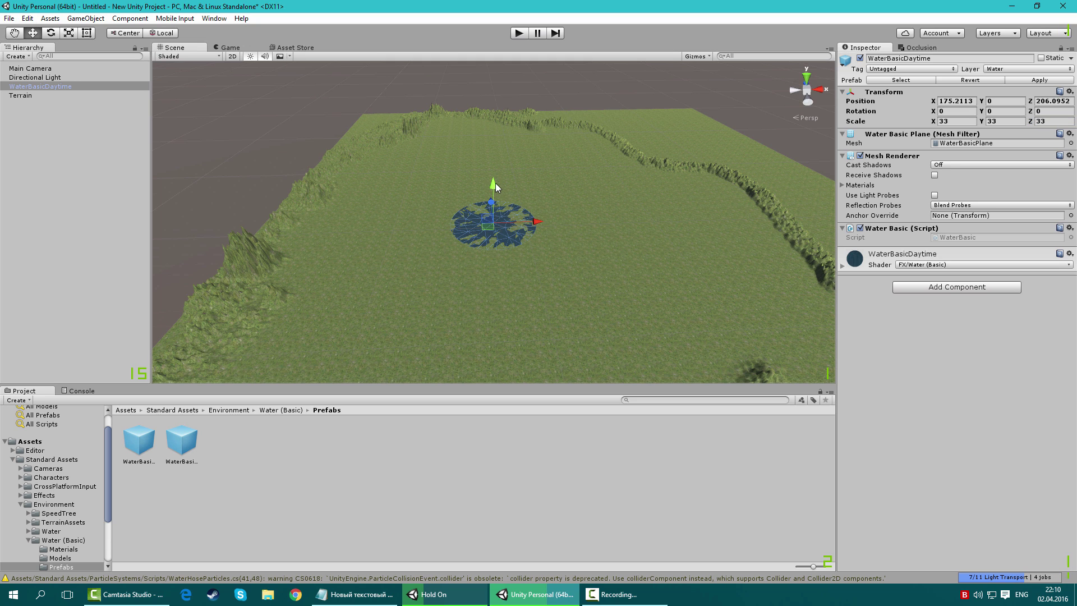
left_click_drag(494, 183, 493, 180)
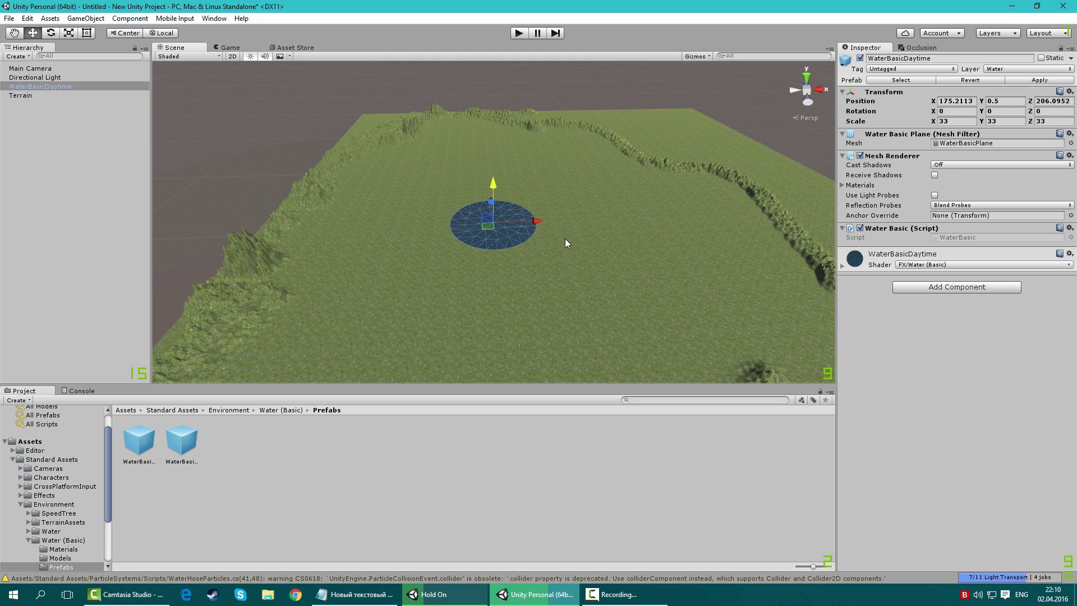
mouse_move(535, 222)
left_mouse_down()
mouse_move(366, 223)
mouse_move(410, 222)
mouse_move(387, 223)
left_mouse_up()
left_click(70, 32)
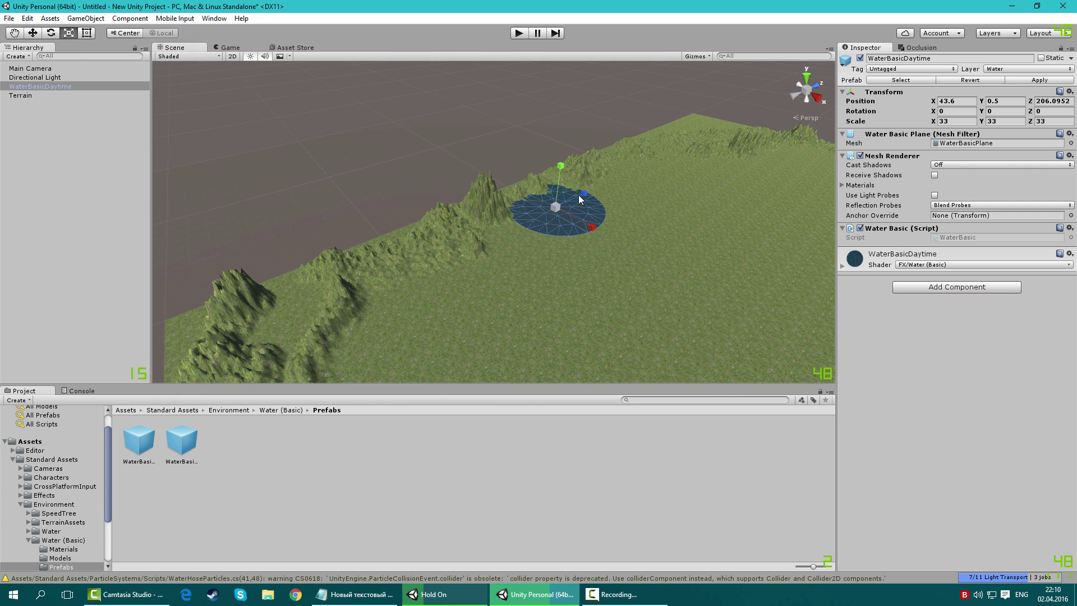
mouse_move(584, 193)
left_mouse_down()
mouse_move(601, 229)
mouse_move(607, 195)
mouse_move(580, 220)
mouse_move(604, 189)
left_mouse_up()
mouse_move(666, 266)
left_mouse_down("alt")
mouse_move(694, 284)
mouse_move(514, 162)
mouse_move(586, 217)
left_mouse_up("alt")
scroll(585, 213, "down", 5)
scroll(582, 203, "down", 5)
Slide the water along X and Z into the hollow beside the ridges.
left_click(32, 34)
left_click_drag(504, 225, 531, 249)
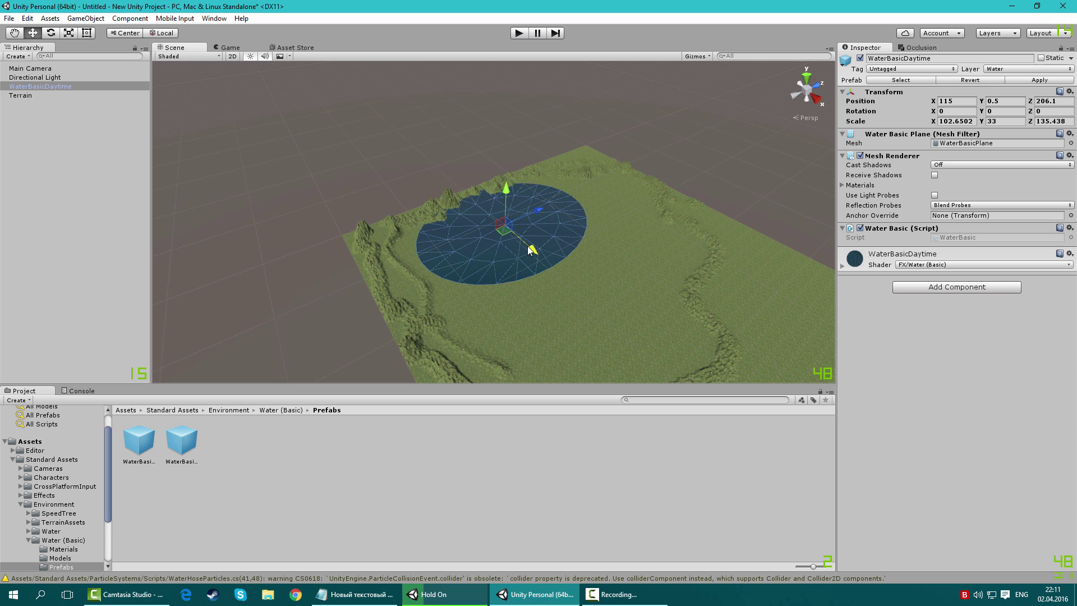
left_click_drag(539, 207, 510, 236)
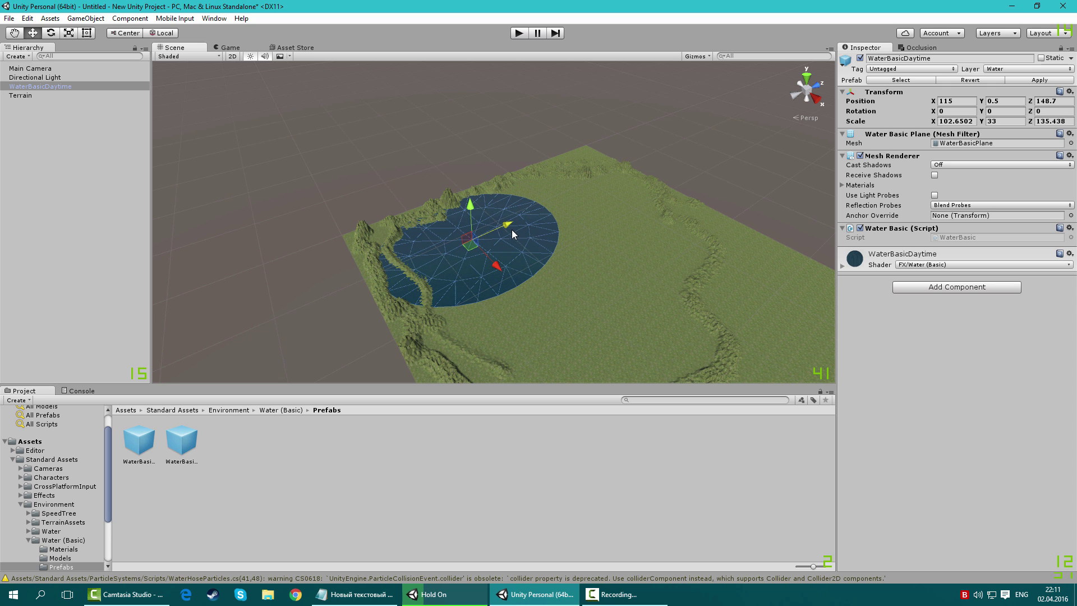
scroll(67, 481, "down", 3)
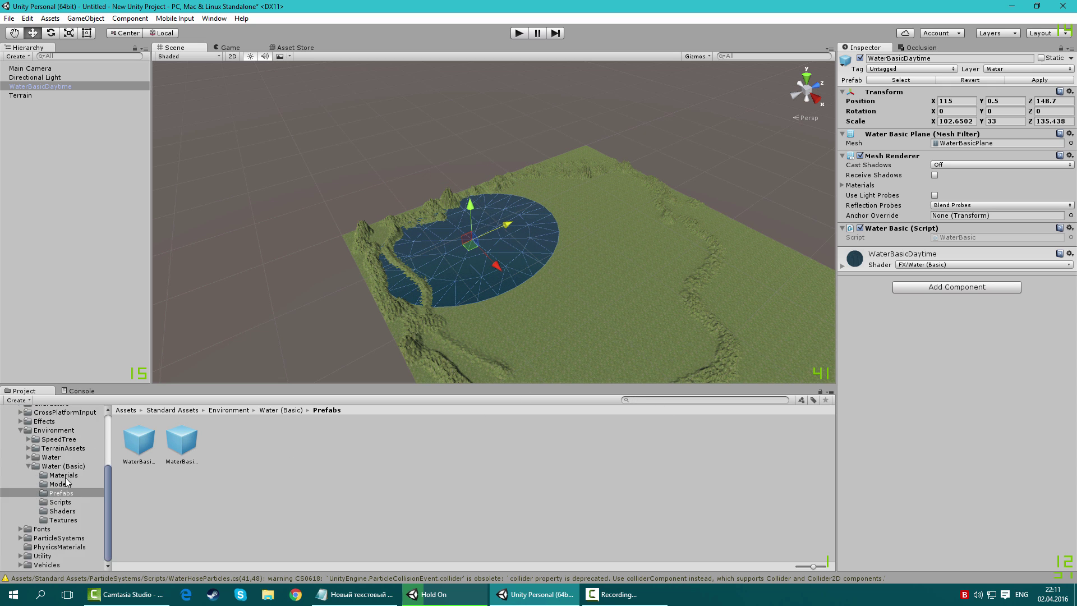
Place the Car prefab from Vehicles > Car > Prefabs onto the terrain.
left_click(50, 565)
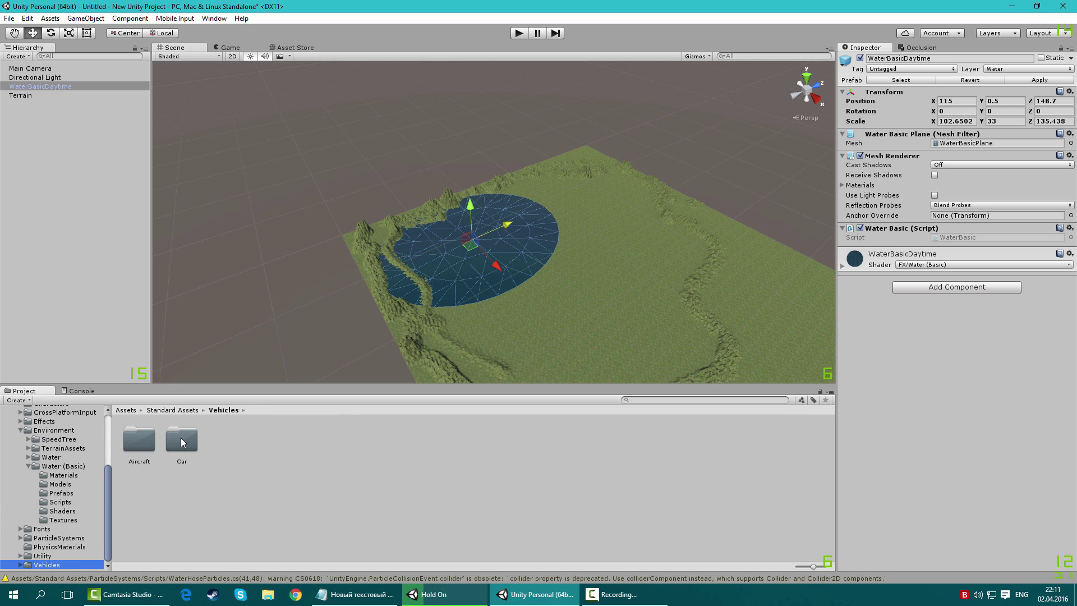
double_click(182, 443)
double_click(272, 444)
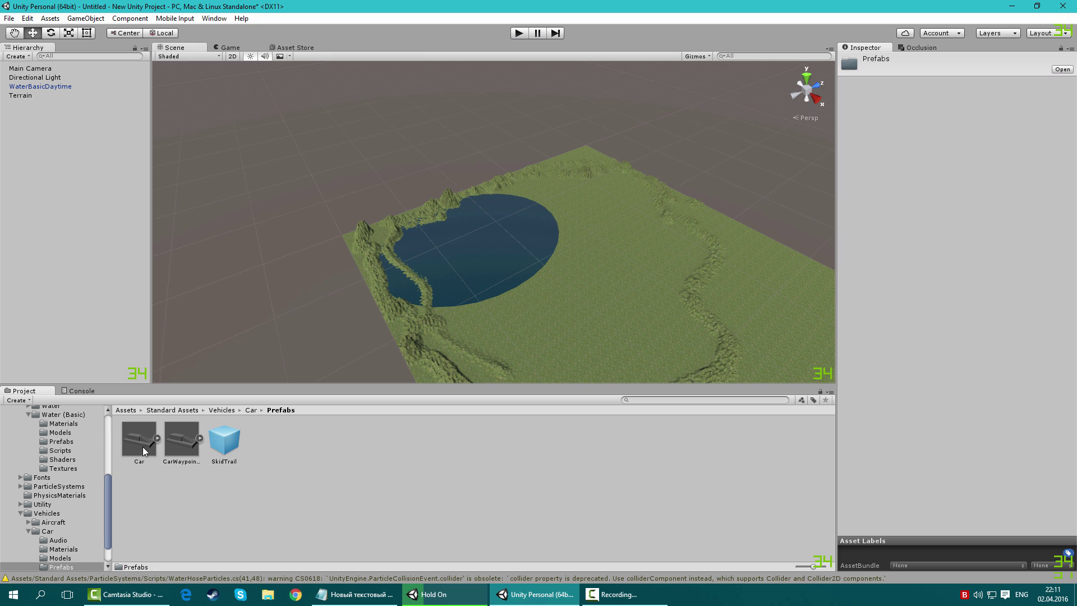
left_click_drag(143, 451, 408, 359)
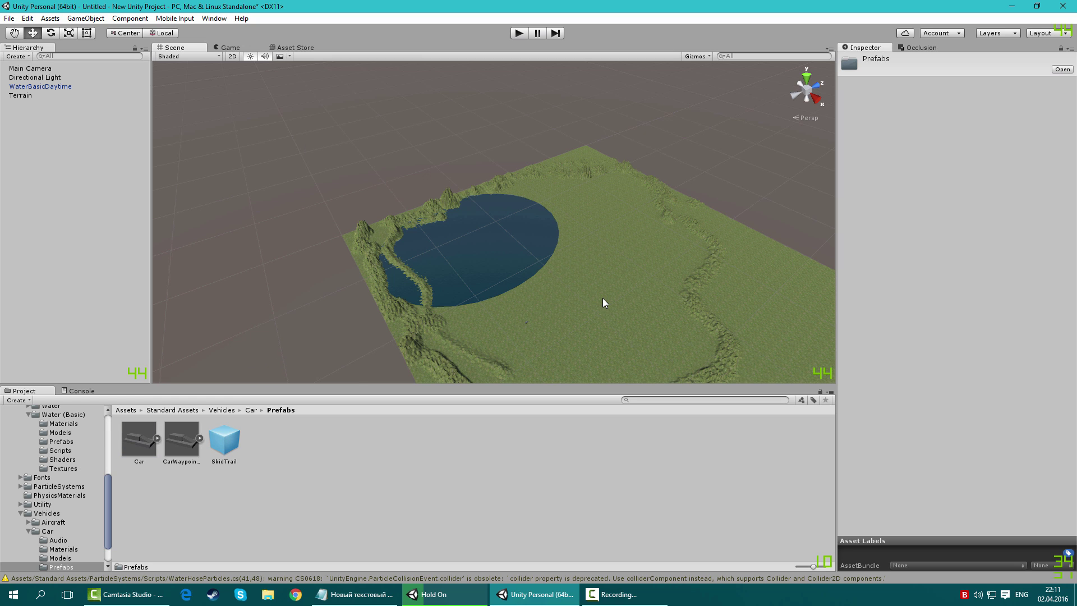
left_click_drag(602, 303, 613, 339)
right_click_drag(609, 337, 593, 364)
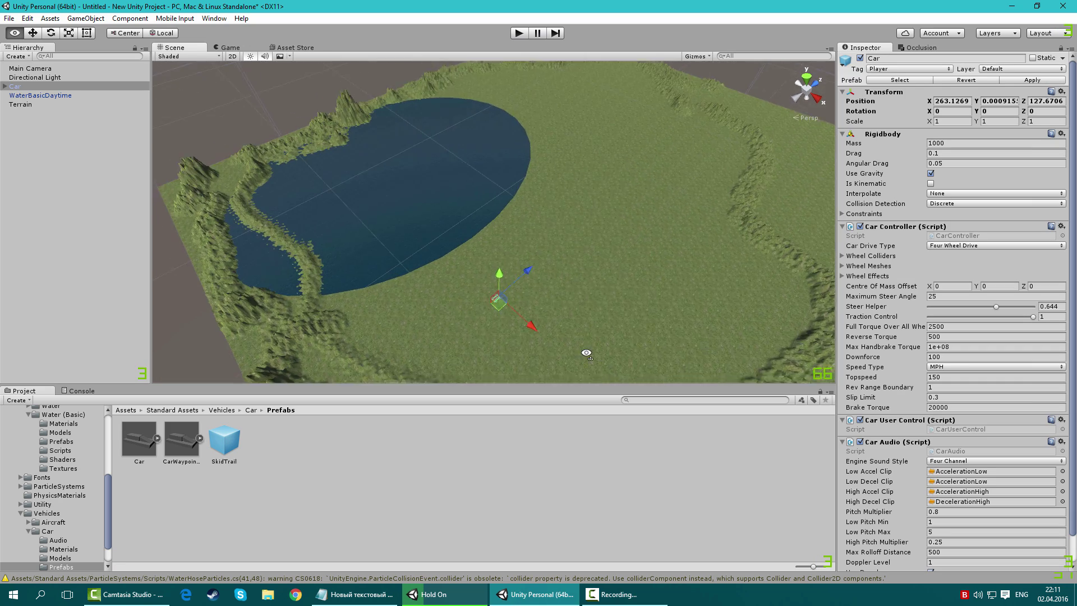
scroll(593, 363, "up", 3)
Preview the Game view, then orbit the Scene view close to the car.
left_click(228, 47)
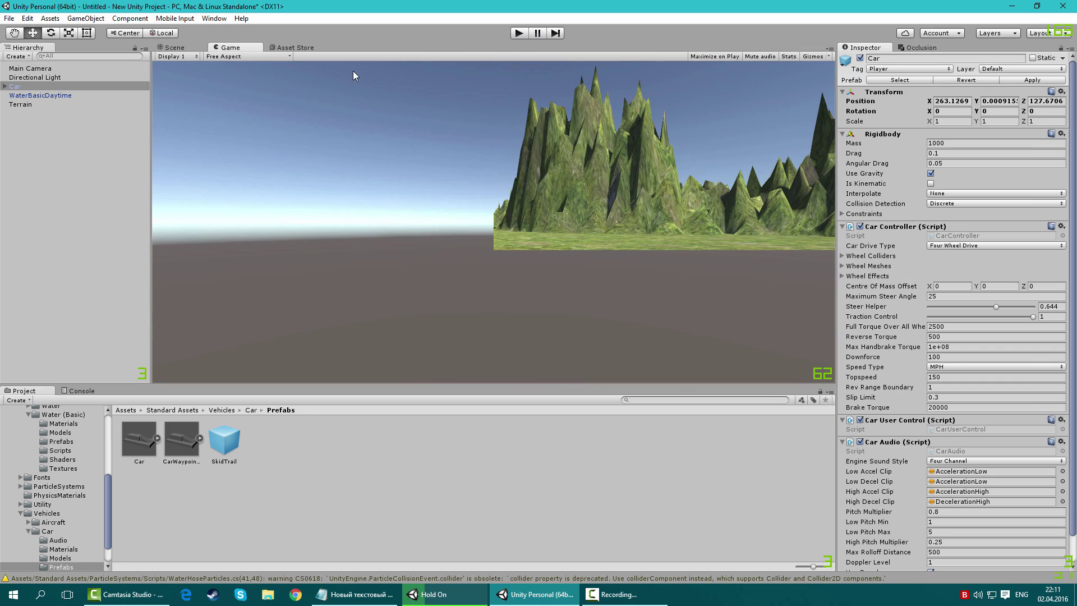
left_click(174, 47)
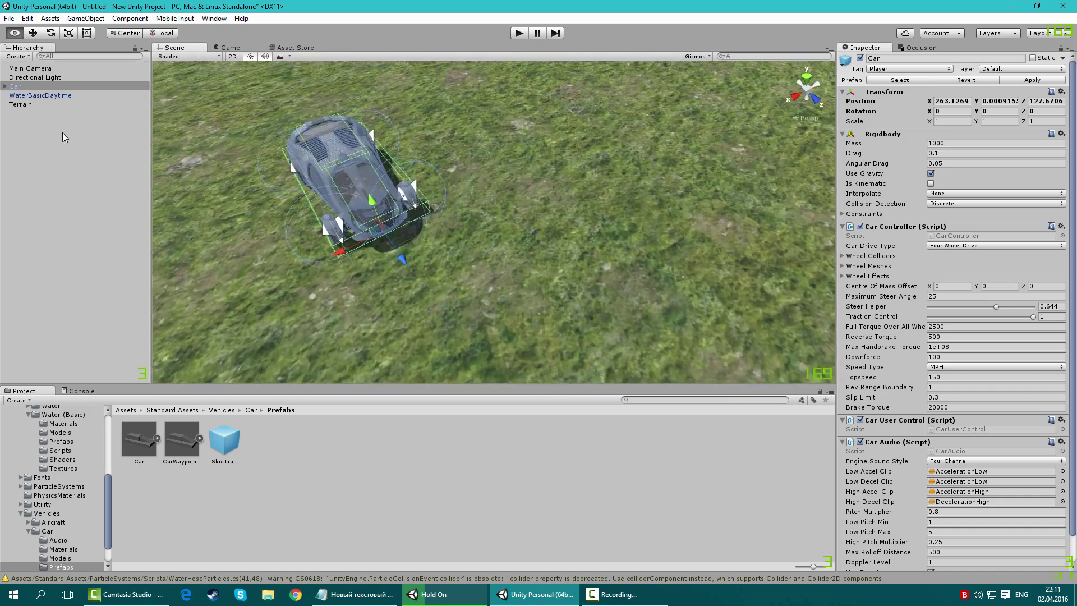
right_click_drag(210, 169, 337, 182)
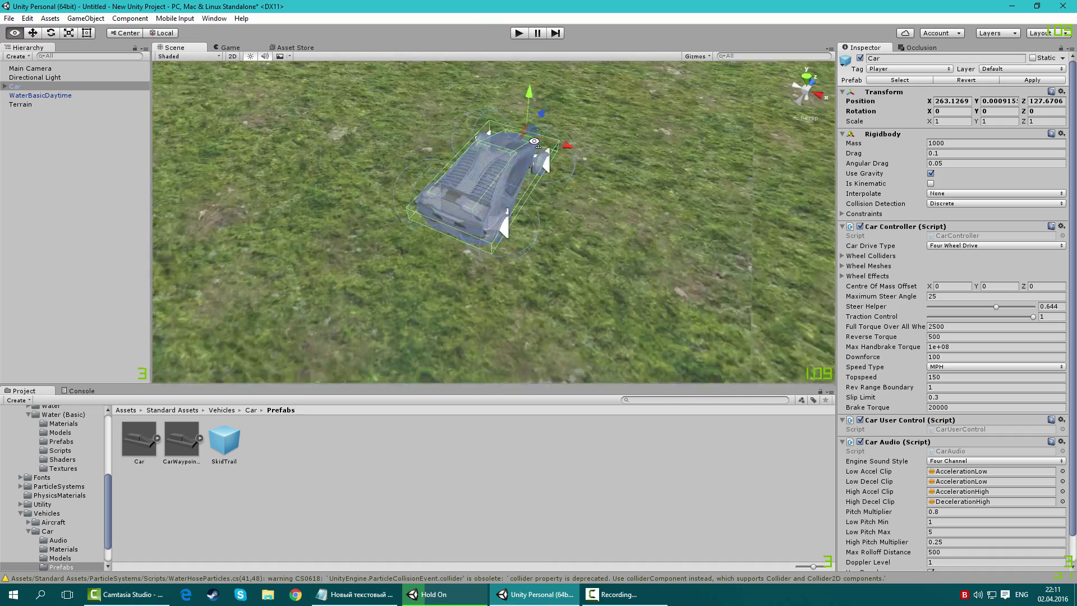
right_click_drag(338, 182, 323, 127)
left_click(50, 18)
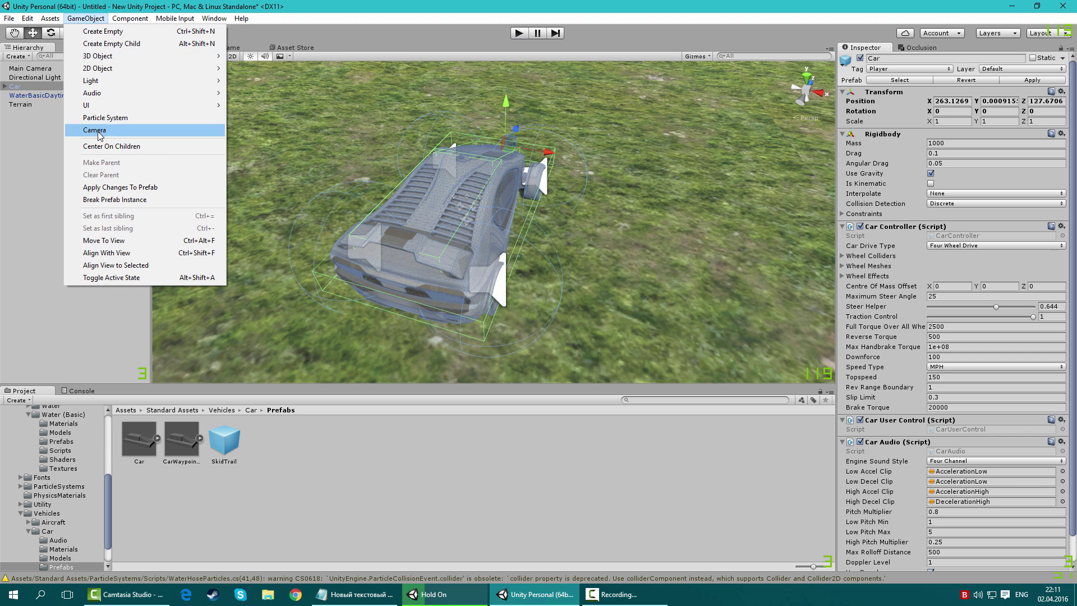
Add a Camera, frame it, set Position Y to 0 and Z to 47.2.
left_click(100, 131)
scroll(625, 222, "down", 10)
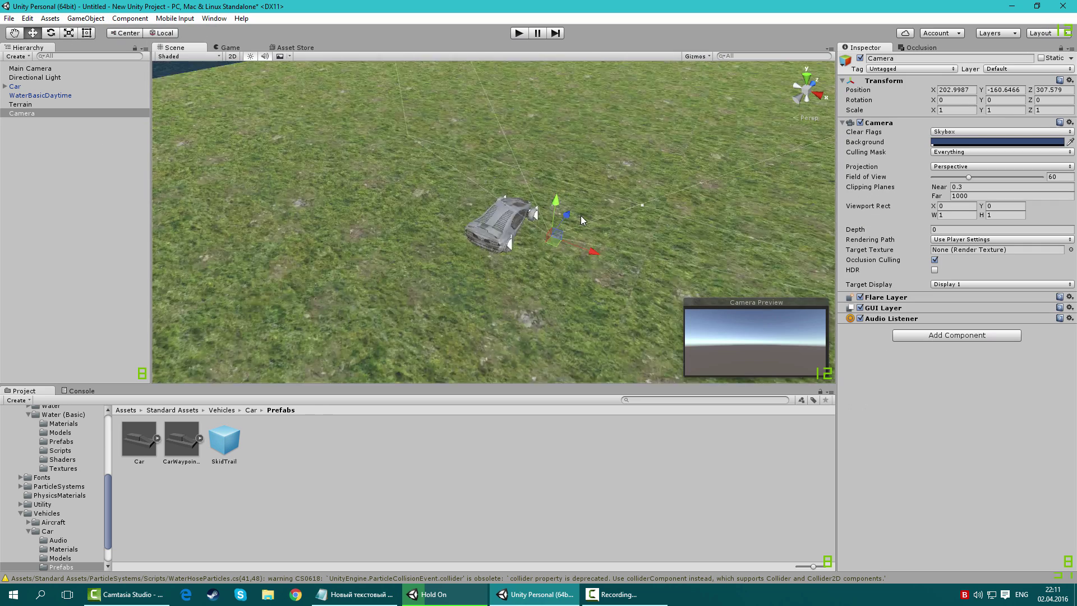
scroll(579, 211, "down", 5)
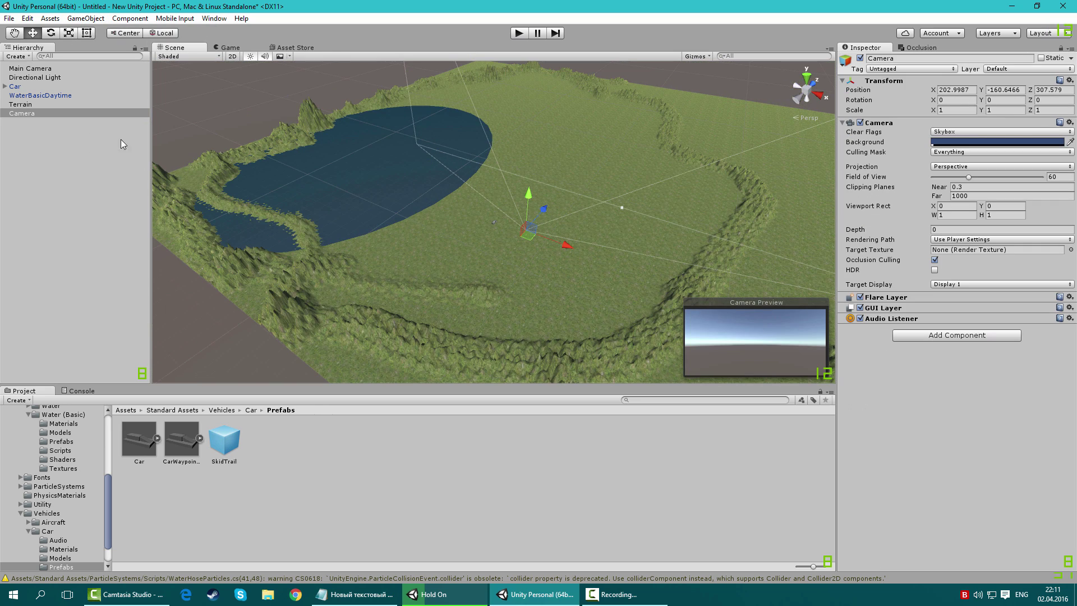
double_click(42, 113)
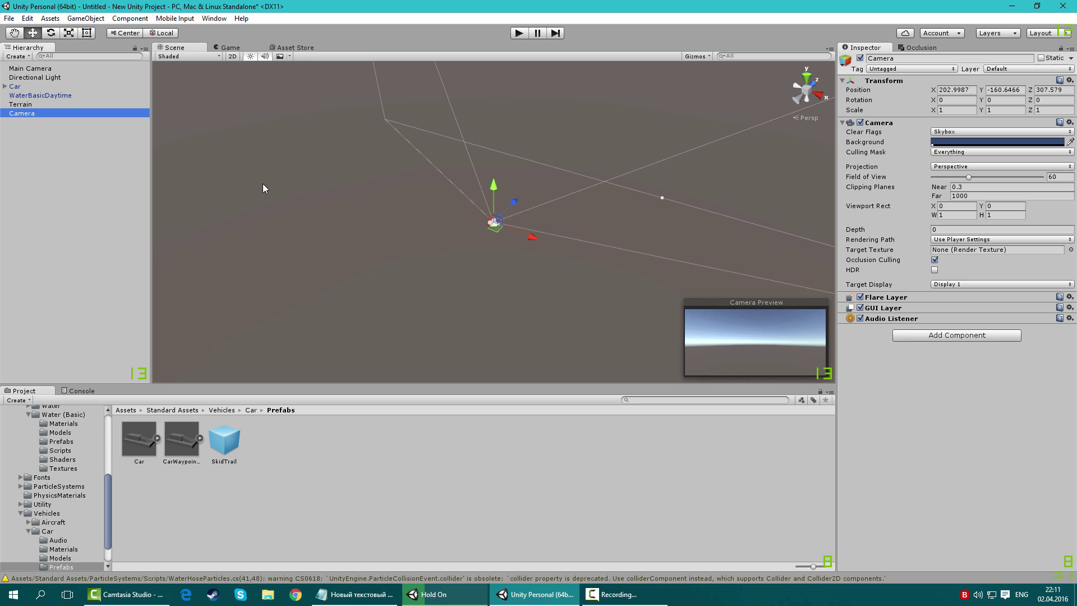
scroll(274, 176, "down", 3)
scroll(274, 177, "down", 5)
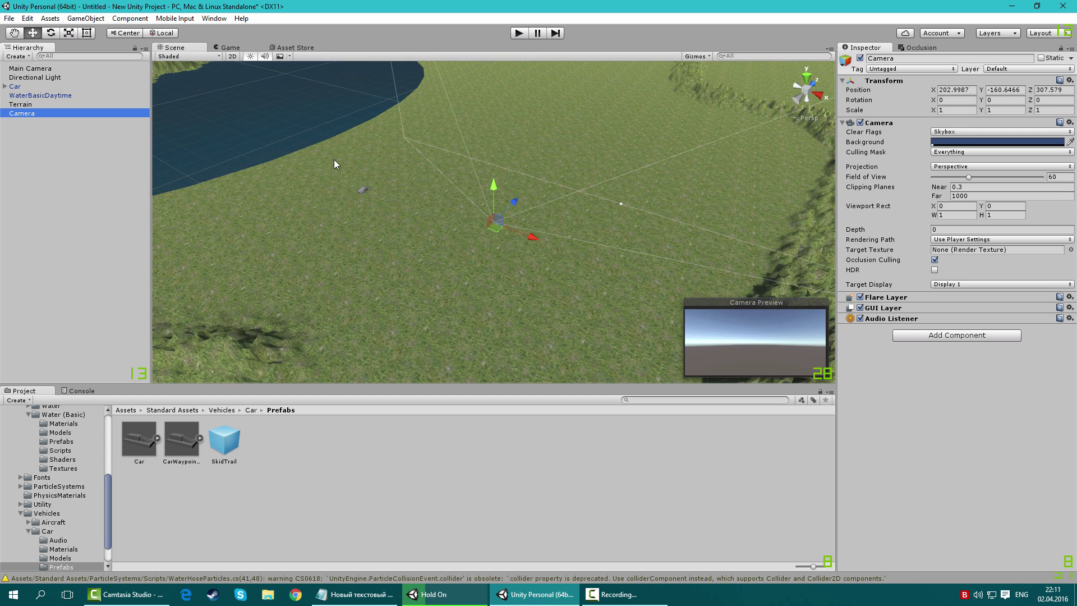
scroll(334, 161, "down", 3)
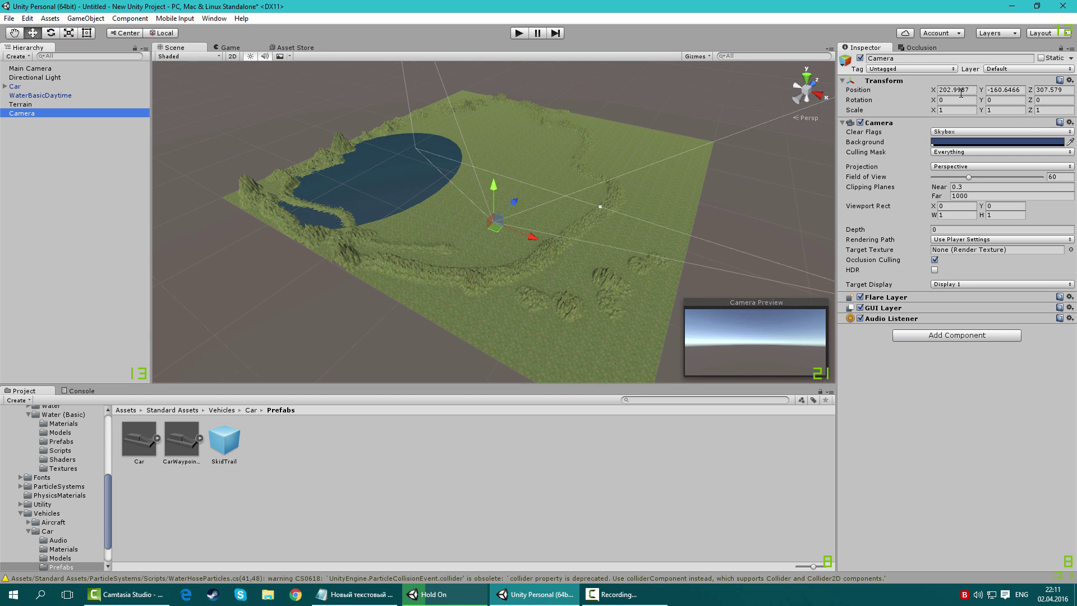
left_click(1001, 88)
type("0")
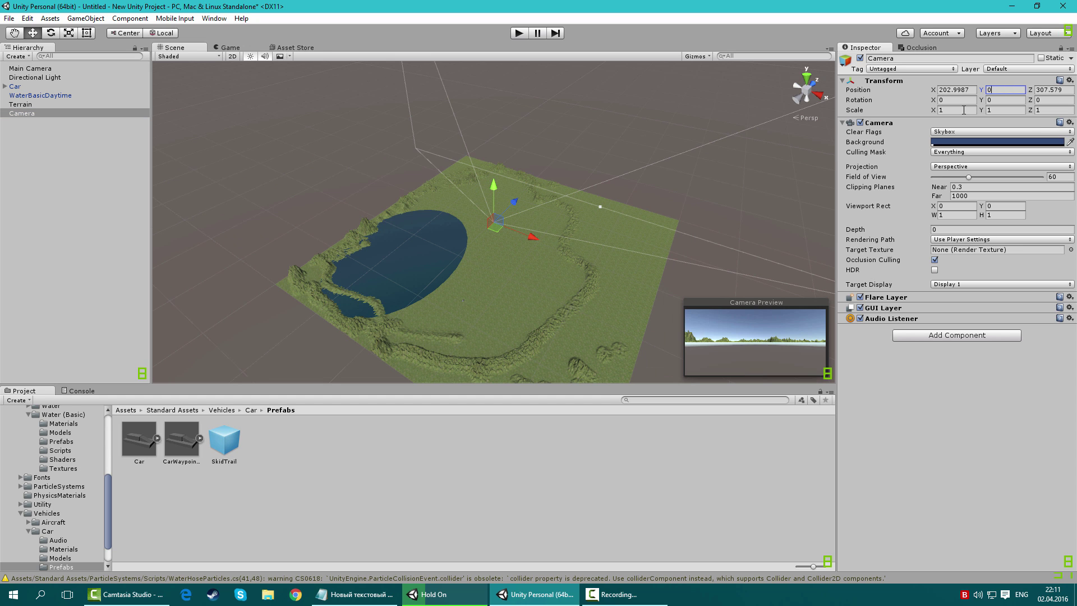
left_click(953, 90)
left_click_drag(513, 200, 518, 237)
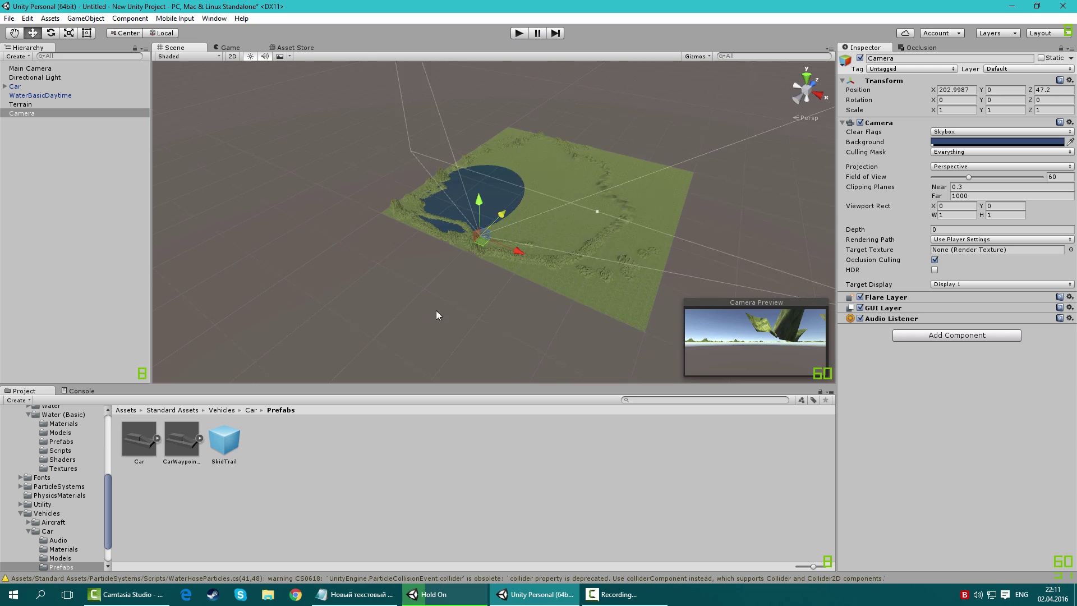
Position the camera just behind the car near ground level, then expand Car in the Hierarchy.
key("w")
mouse_move(491, 248)
right_mouse_down()
mouse_move(506, 254)
mouse_move(285, 198)
right_mouse_up()
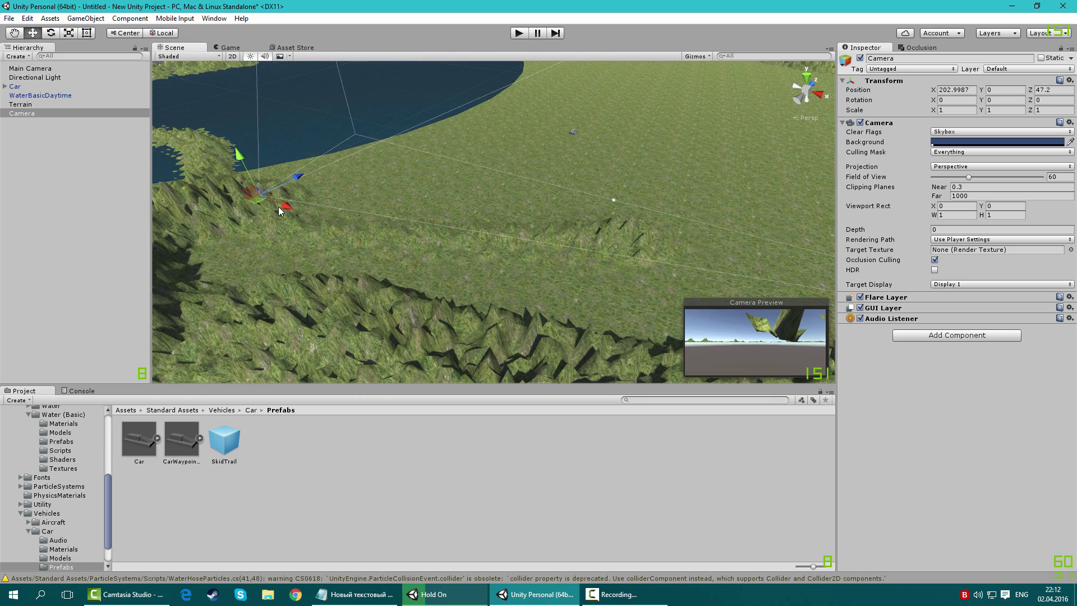
mouse_move(308, 211)
left_mouse_down()
mouse_move(446, 244)
mouse_move(637, 80)
left_mouse_up()
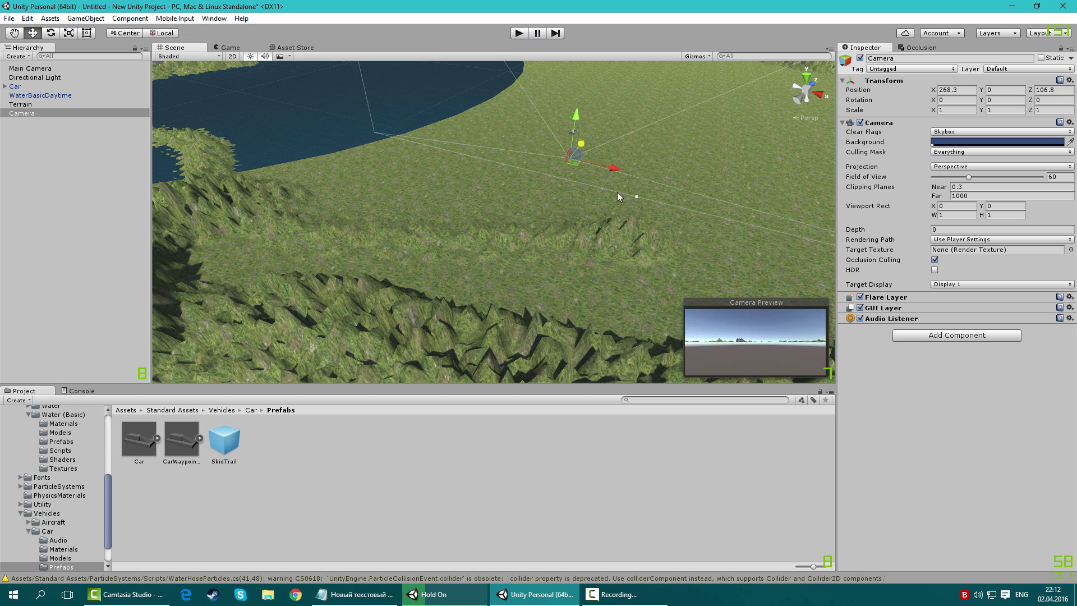
left_click_drag(611, 171, 564, 147)
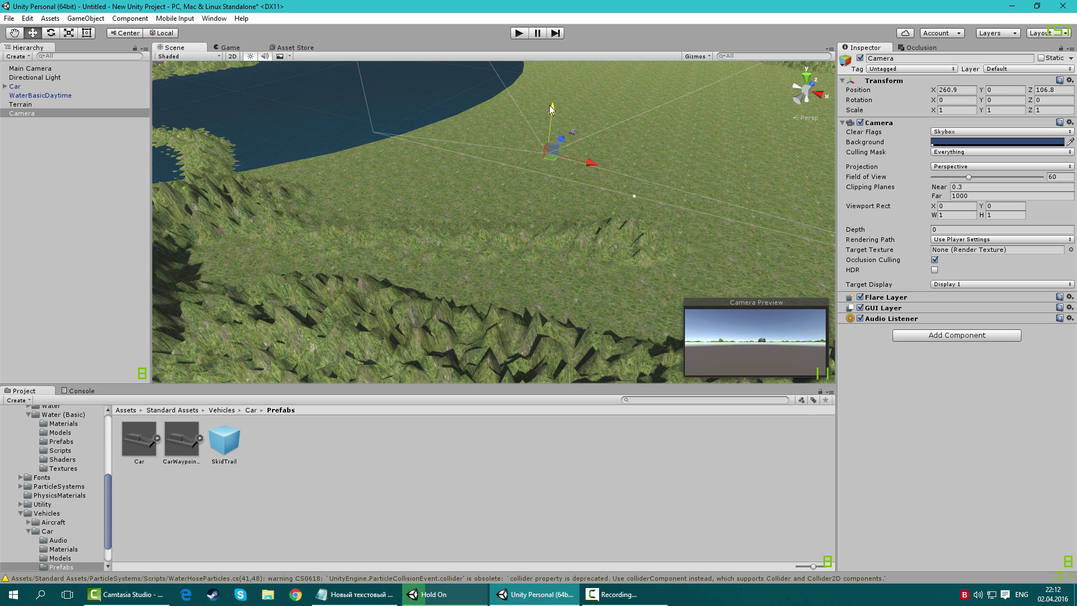
left_click_drag(550, 106, 552, 100)
mouse_move(590, 160)
left_mouse_down()
mouse_move(599, 157)
mouse_move(574, 131)
mouse_move(586, 120)
mouse_move(609, 142)
mouse_move(508, 147)
left_mouse_up()
left_click(6, 88)
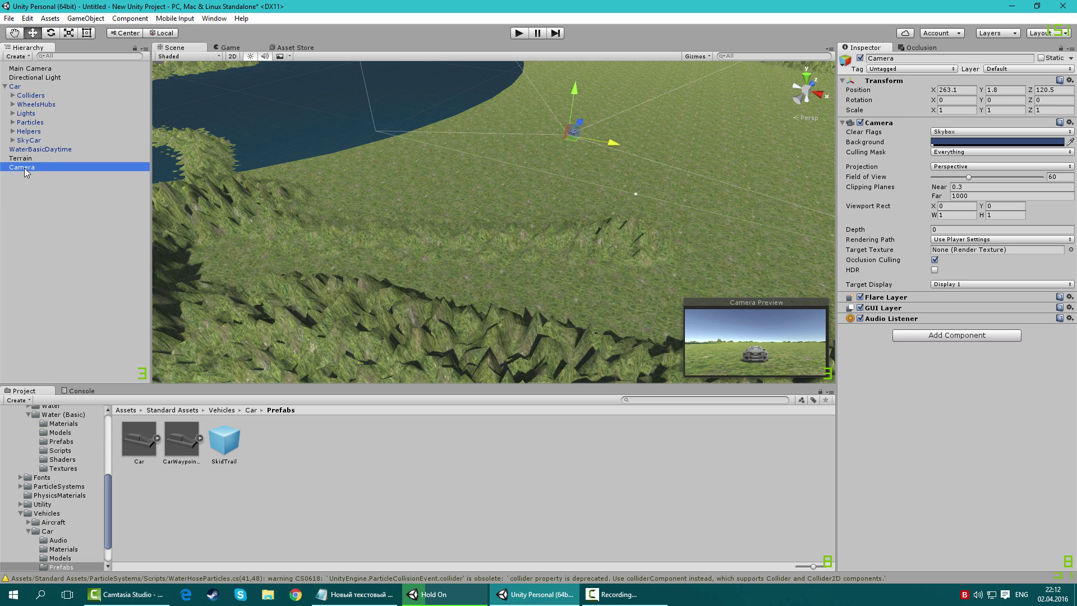
Parent the Camera under Car and check the car through it in the Game view.
left_click_drag(28, 169, 25, 95)
left_click(237, 56)
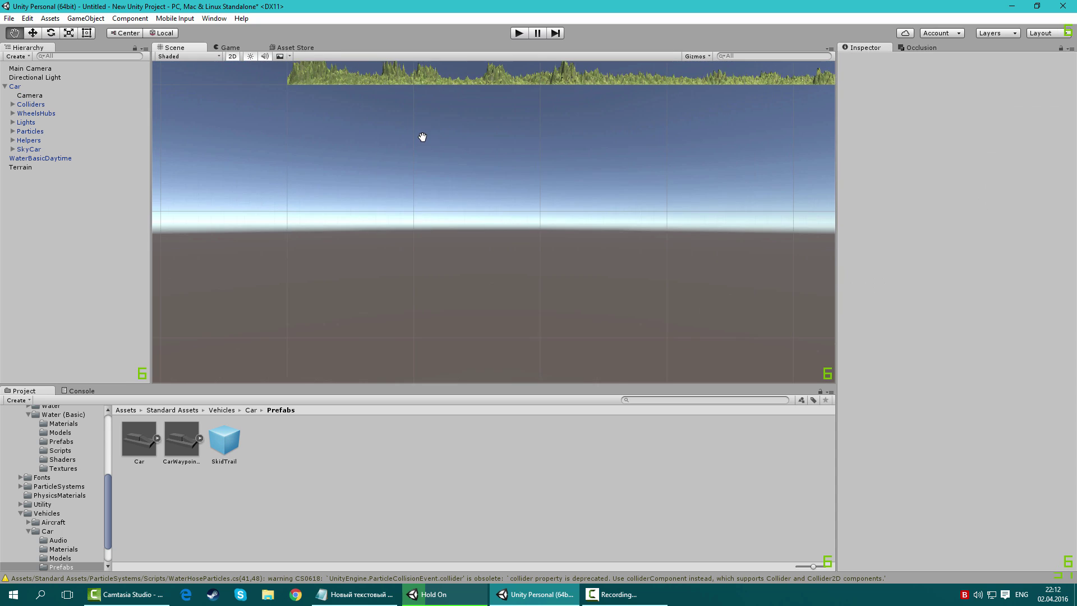
left_click(229, 48)
left_click(174, 47)
Tilt the Scene view, check the Game view, and start Play mode.
right_click_drag(444, 276, 443, 288)
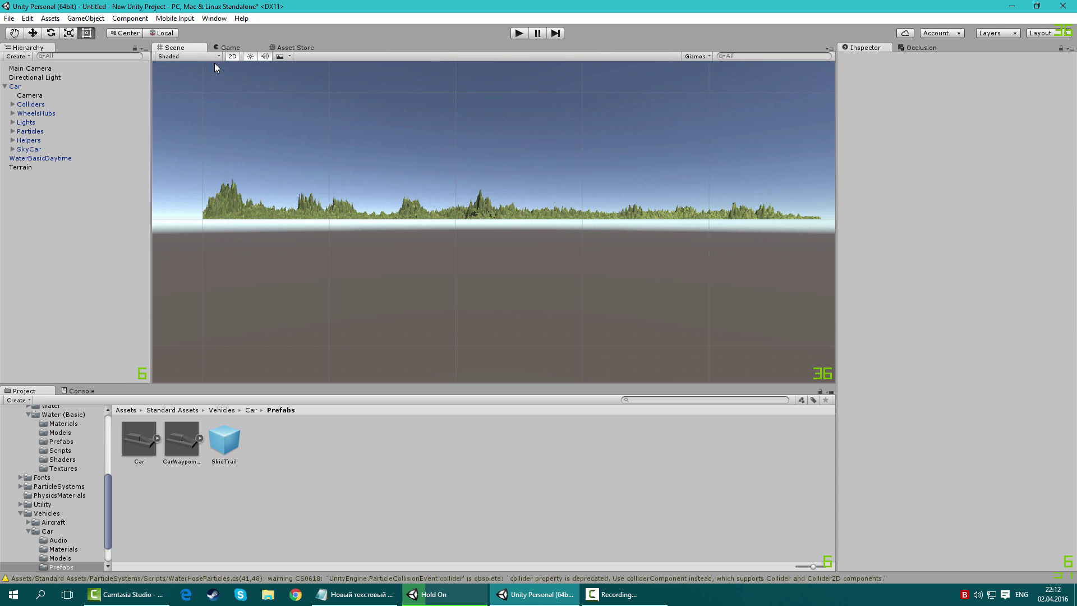
left_click(228, 55)
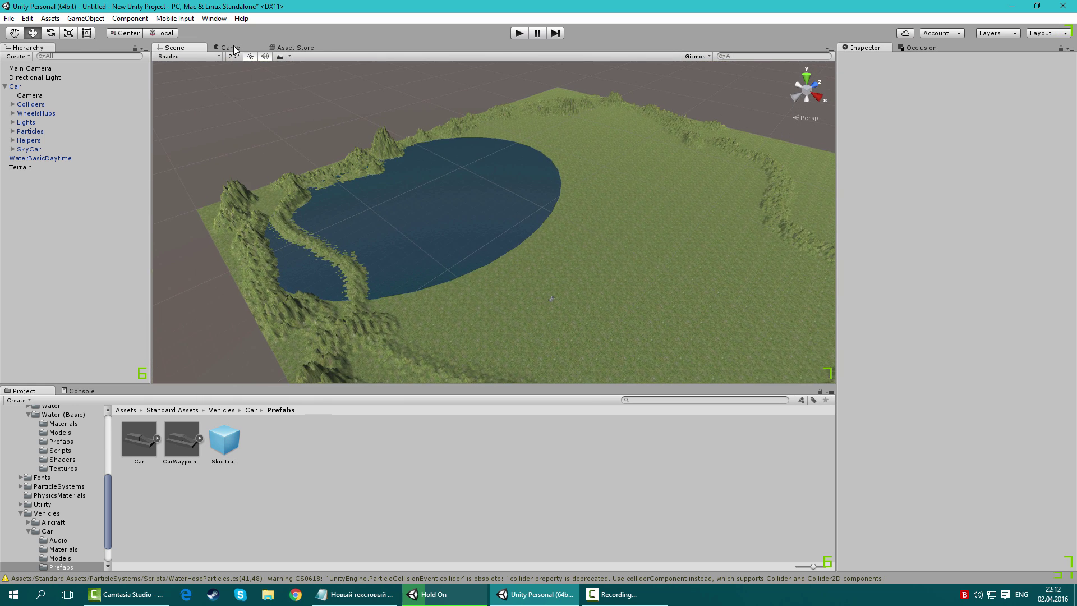
left_click(230, 47)
left_click(519, 33)
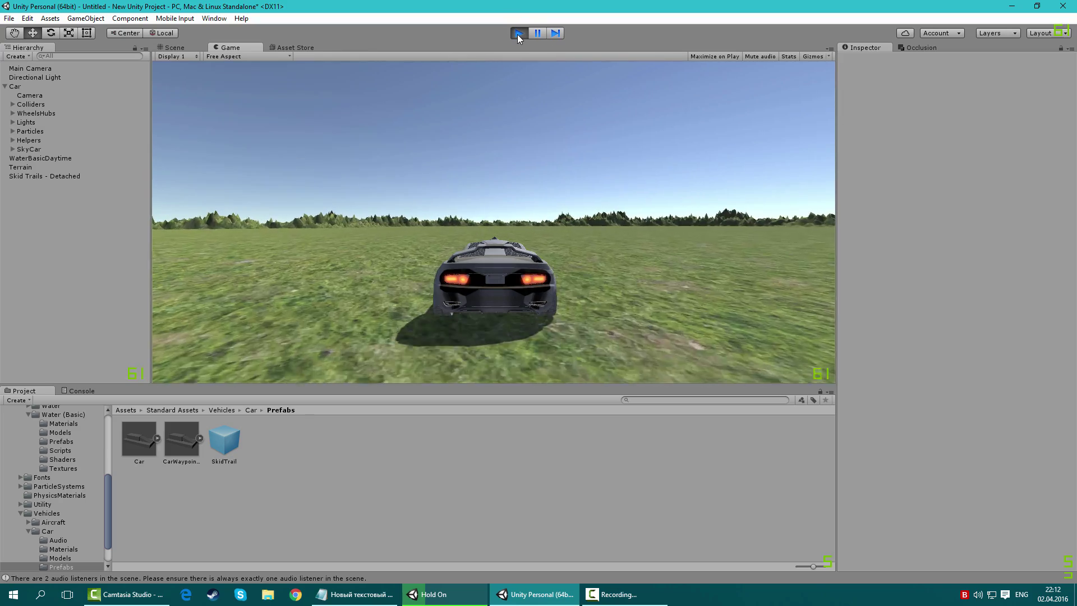
Stop Play mode and orbit the Scene view back toward the terrain and lake.
left_click(518, 33)
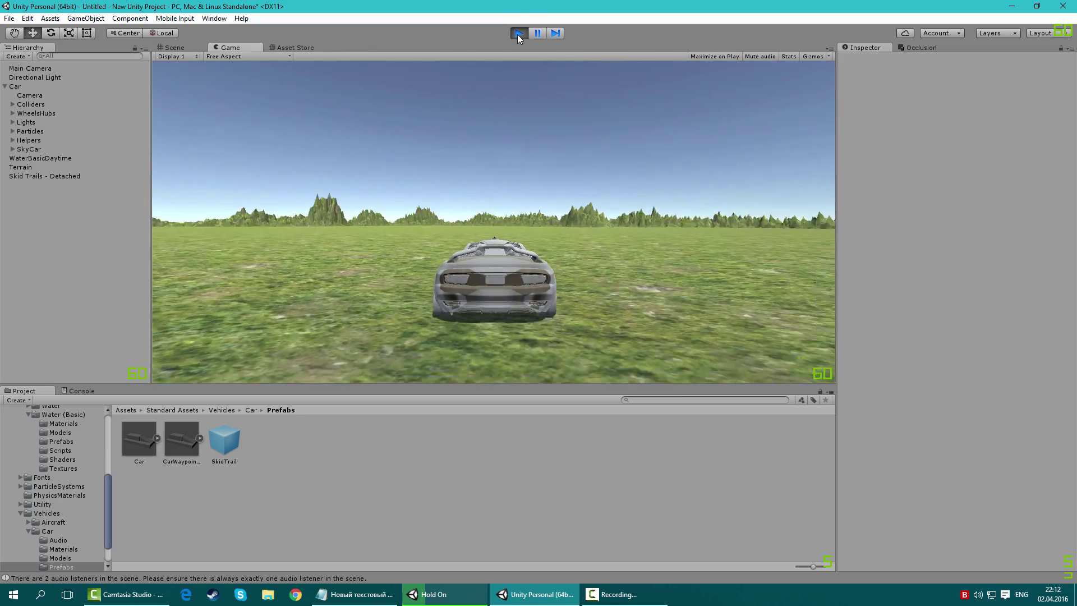
left_click(175, 47)
mouse_move(543, 212)
right_mouse_down()
mouse_move(536, 293)
mouse_move(457, 144)
mouse_move(628, 157)
mouse_move(488, 159)
mouse_move(502, 193)
mouse_move(385, 188)
mouse_move(333, 210)
right_mouse_up()
Raise the terrain along the lake shore using Raise/Lower with a scattered brush.
left_click(446, 273)
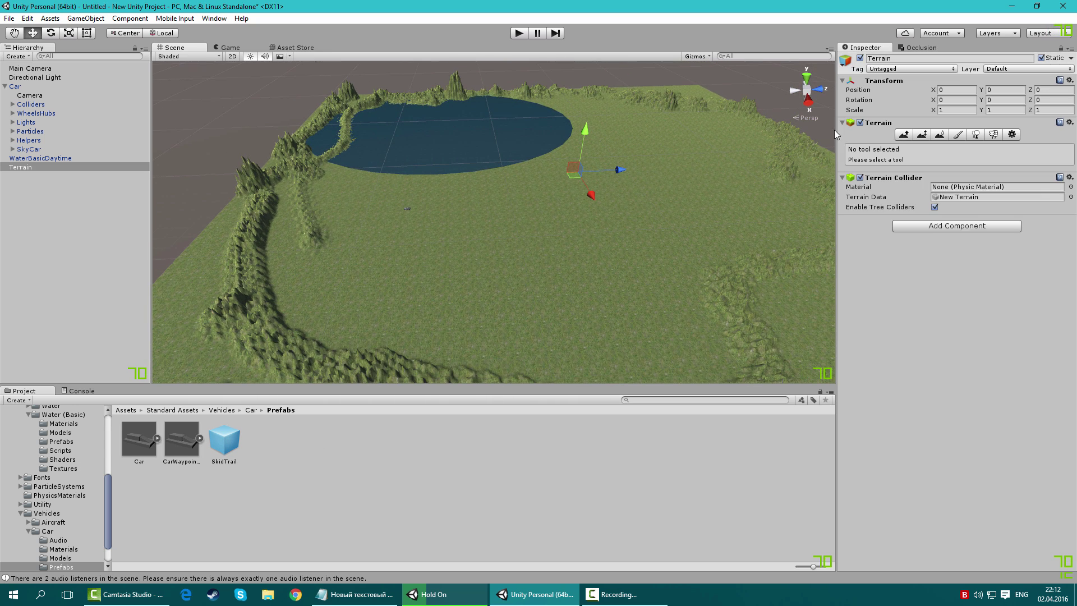
left_click(904, 134)
left_click(854, 209)
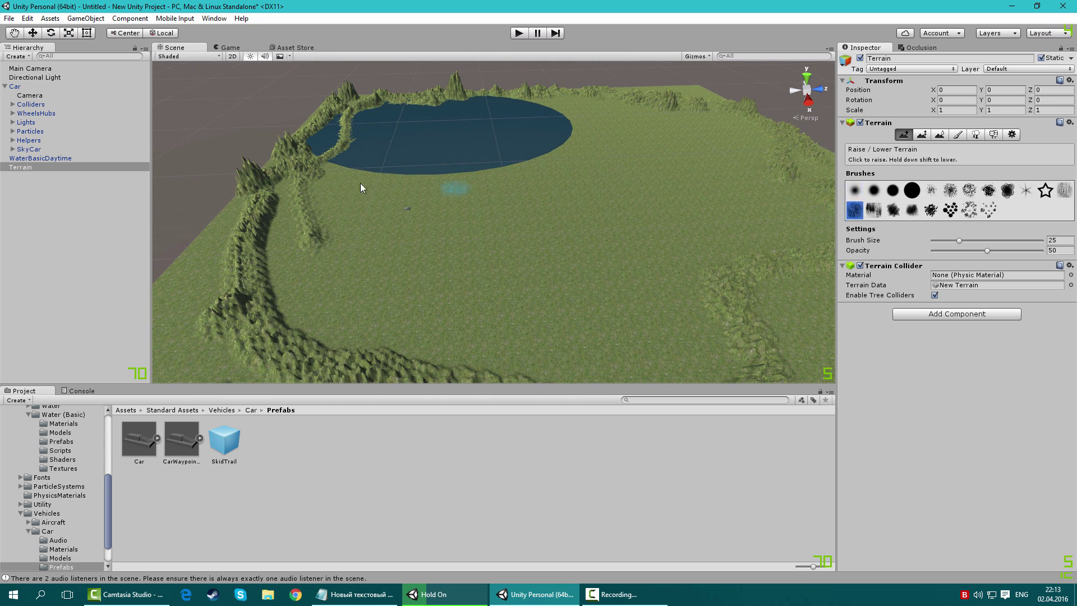
left_click_drag(327, 164, 360, 165)
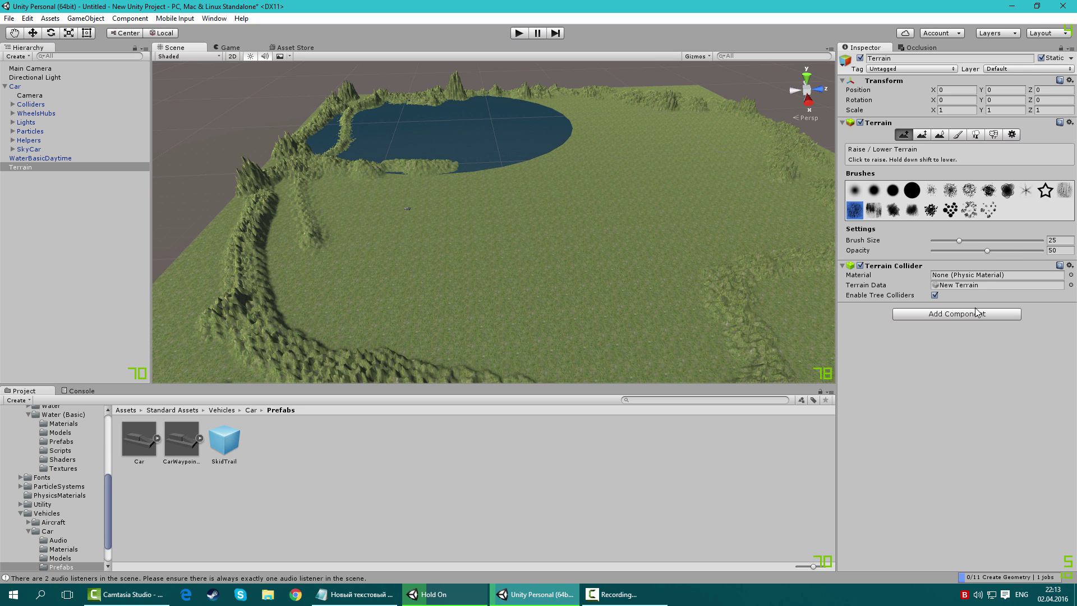
Shrink the brush and raise small spikes along the lake's south shore.
left_click_drag(958, 240, 936, 241)
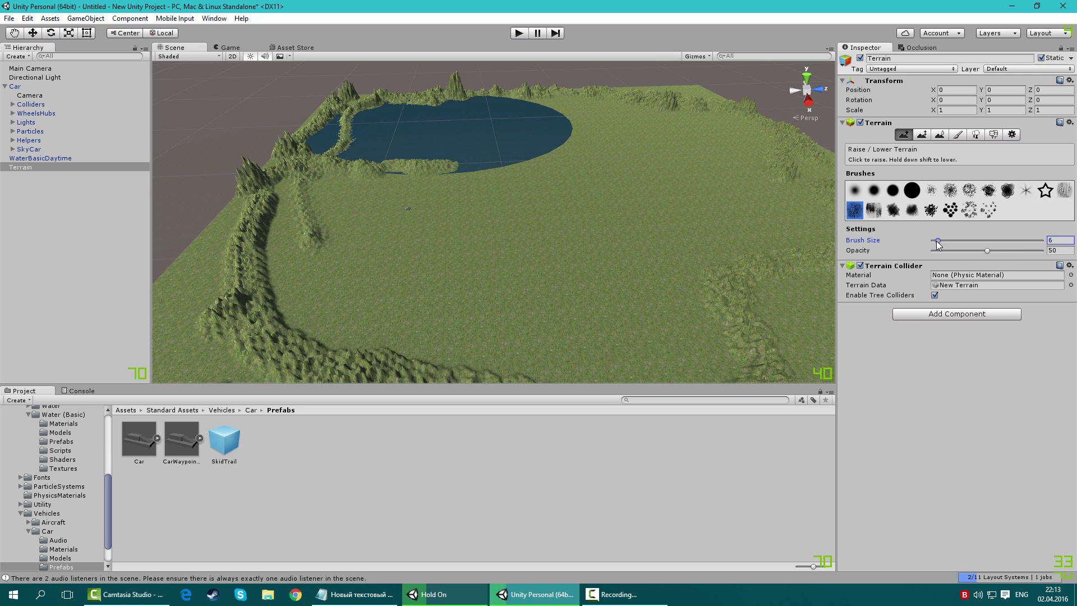
mouse_move(445, 167)
left_mouse_down()
mouse_move(541, 153)
mouse_move(536, 103)
left_mouse_up()
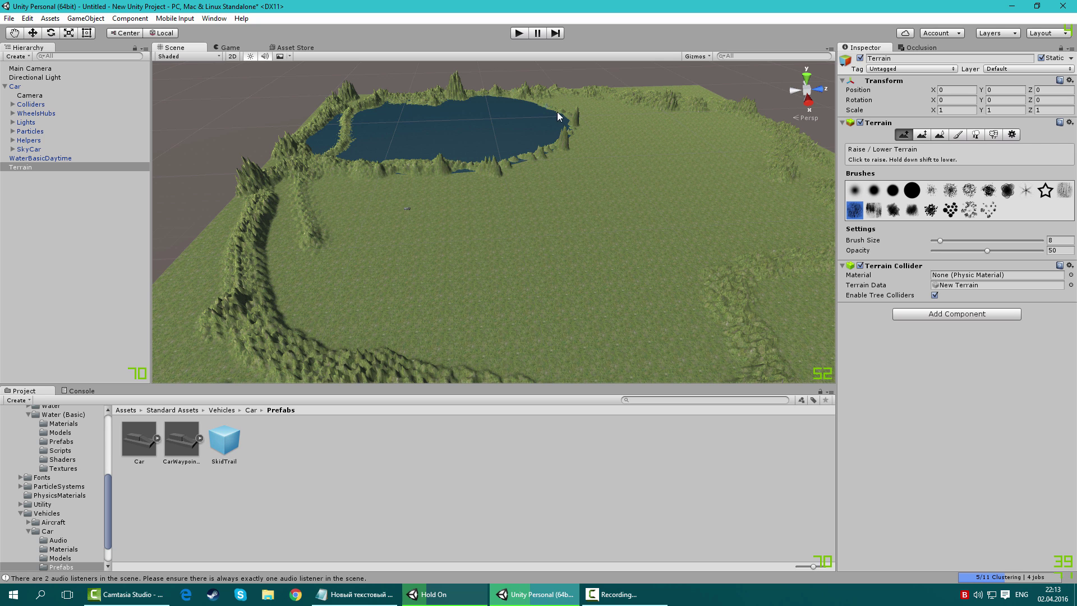
left_click_drag(528, 174, 570, 197, "alt")
scroll(502, 195, "up", 3)
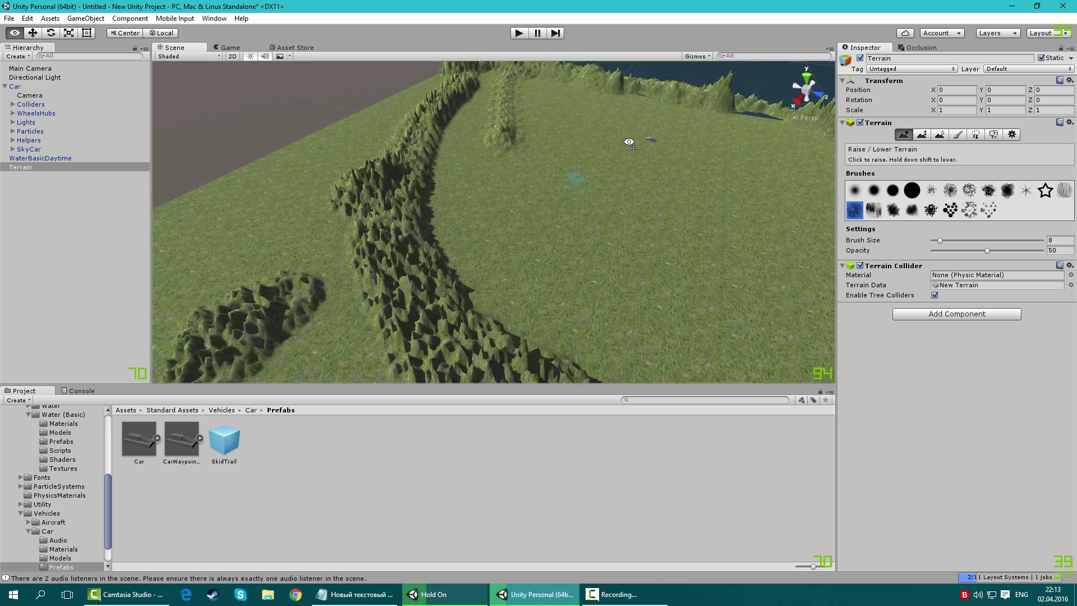
right_click_drag(643, 135, 656, 130)
Select 'Low Poly Sport Car' in the Notepad asset list and move Notepad aside.
left_click(290, 47)
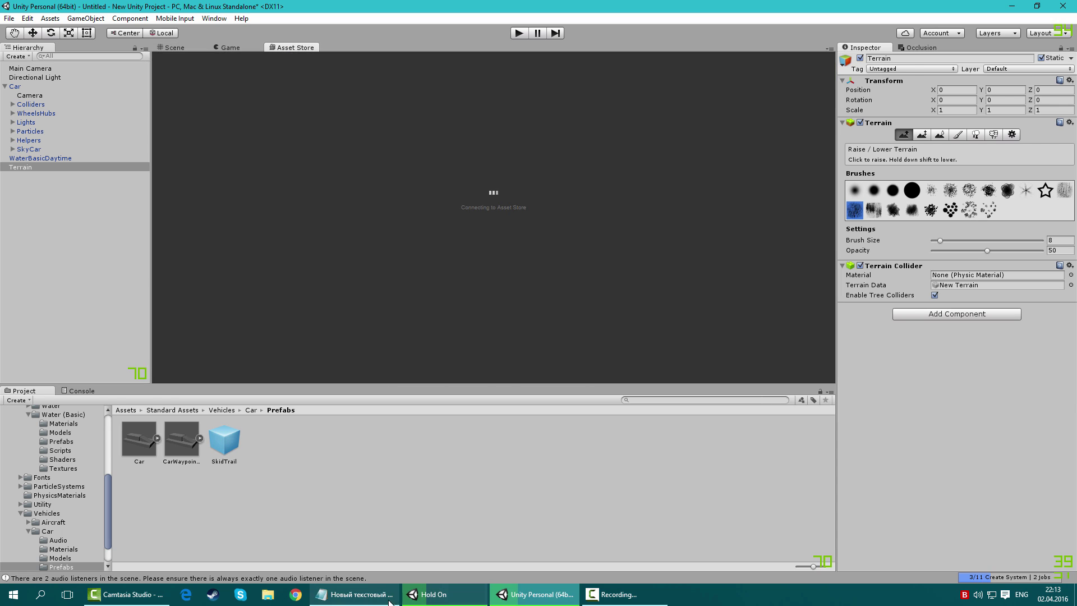
left_click(353, 595)
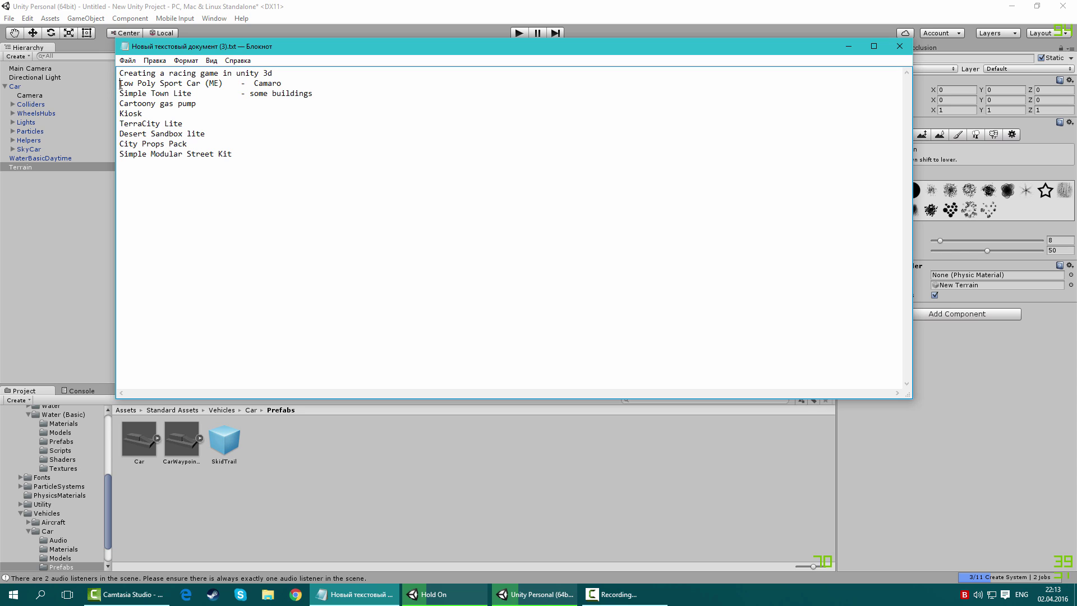
left_click_drag(120, 83, 200, 83)
key("ctrl+c")
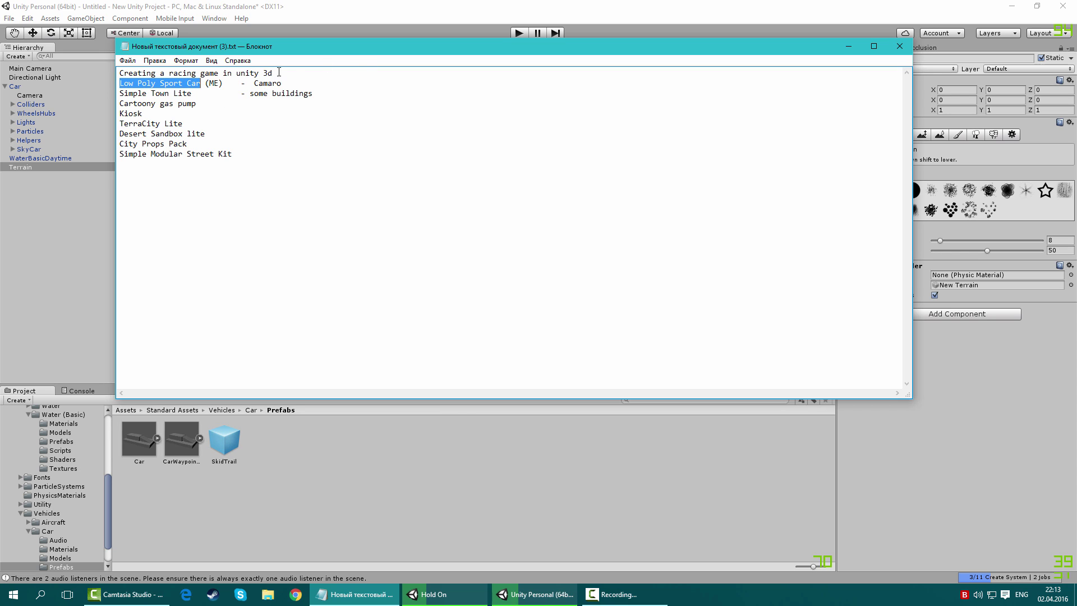
left_click_drag(271, 53, 314, 118)
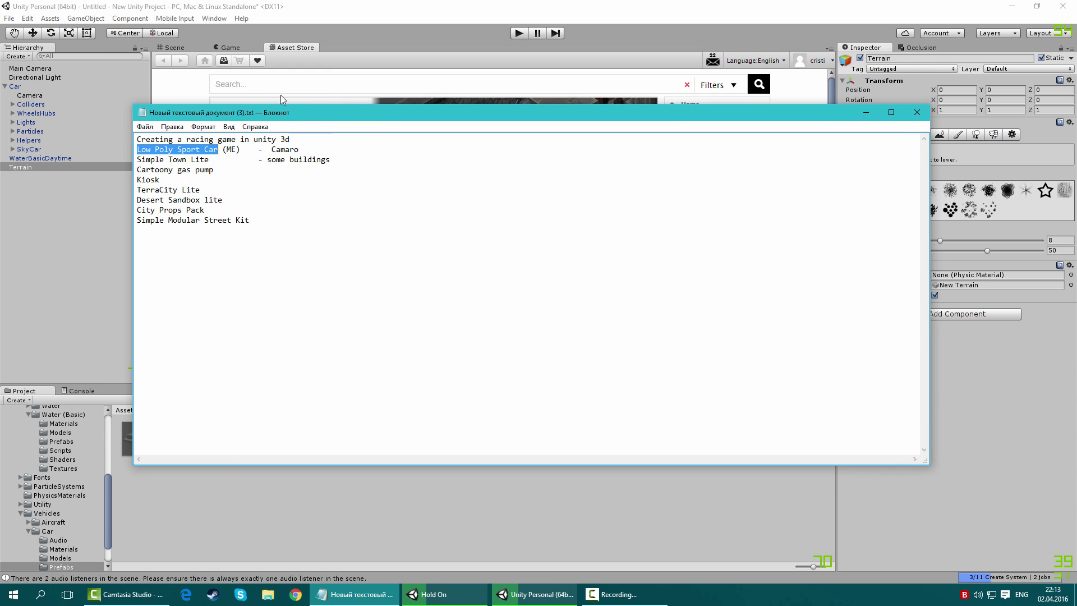
Search the Asset Store for 'Low Poly Sport Car' and open the (ME) result.
left_click(272, 84)
key("ctrl+v")
key("Return")
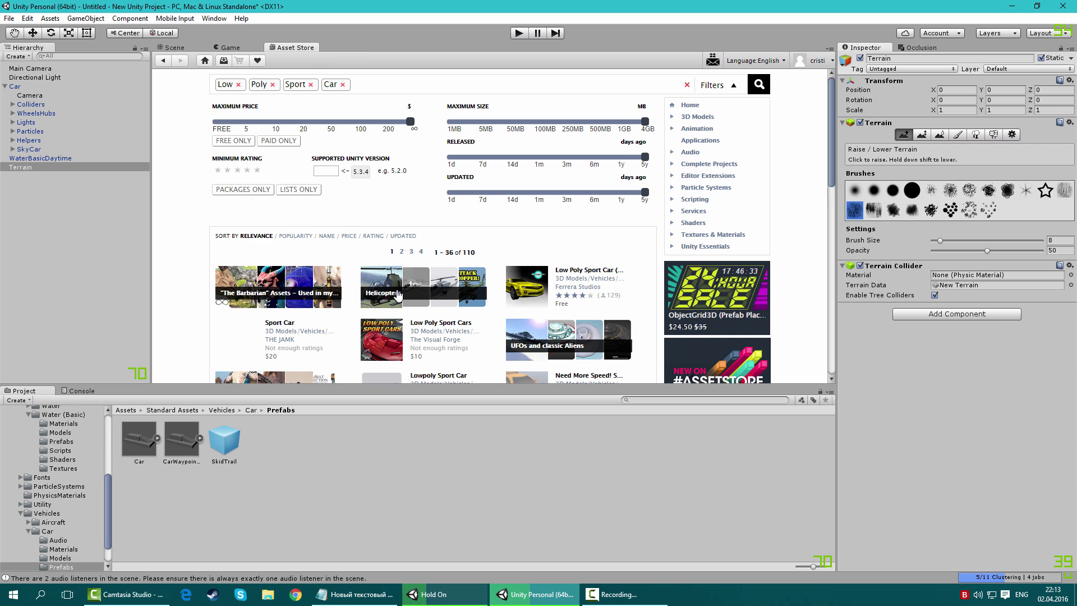
left_click(591, 271)
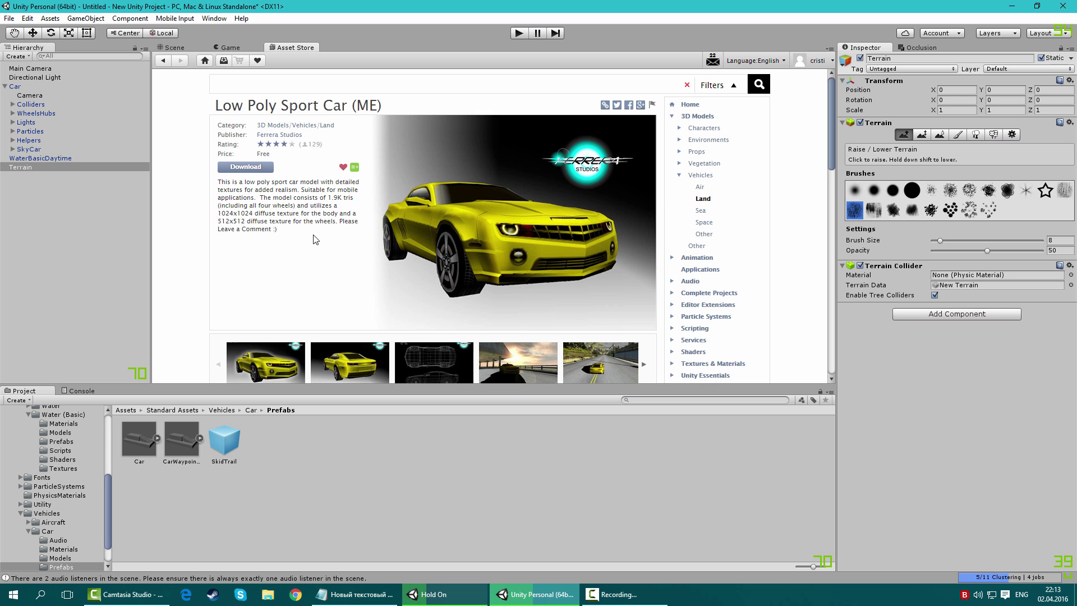
scroll(385, 234, "down", 1)
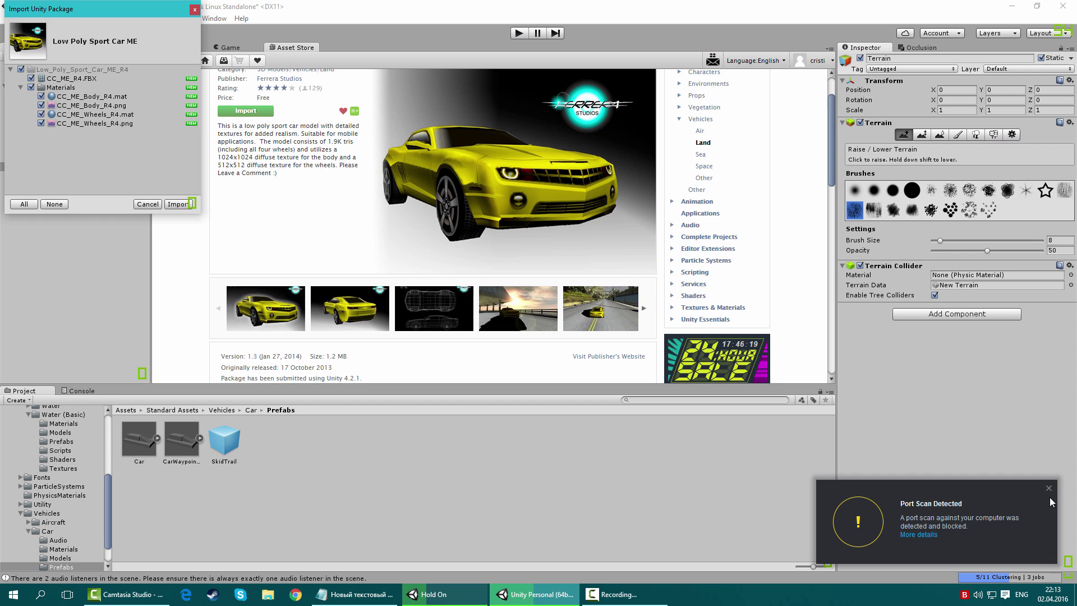
Import all files of the Low Poly Sport Car package and dismiss the notices.
left_click(1049, 488)
left_click(177, 205)
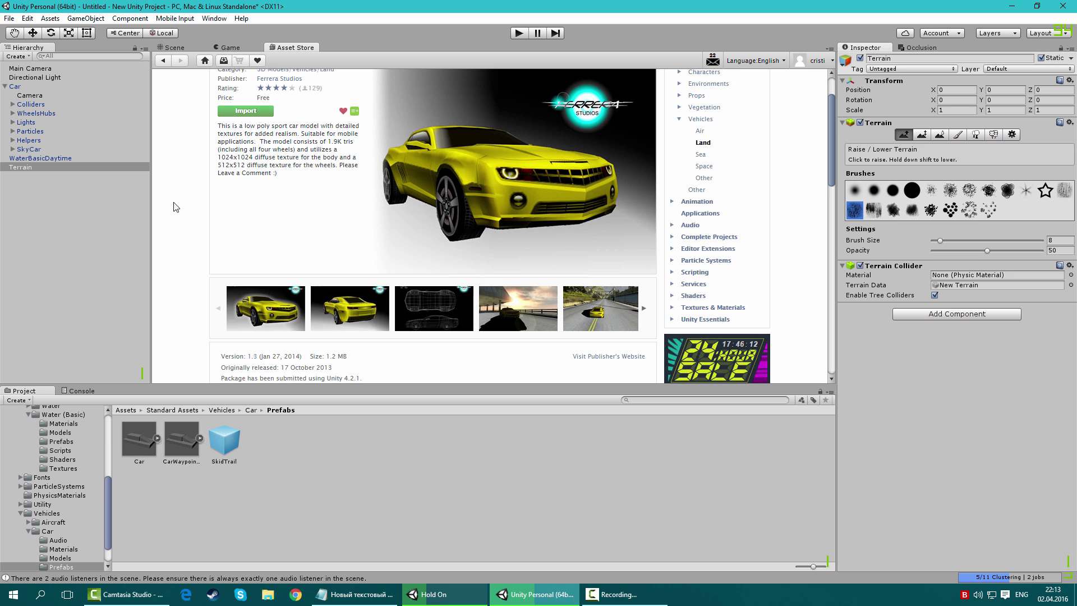
scroll(278, 211, "up", 2)
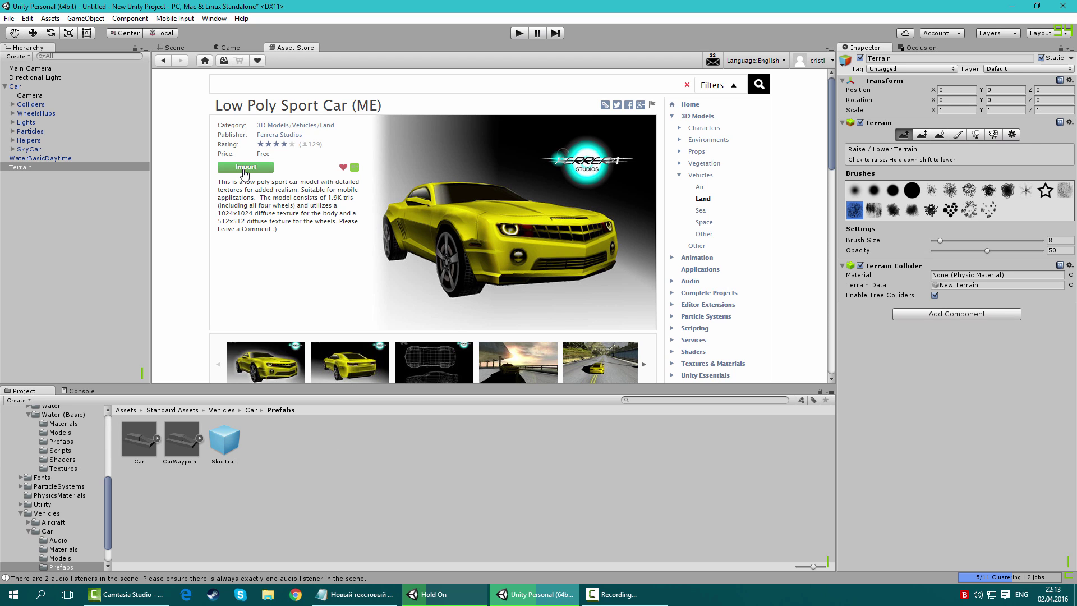
left_click(243, 171)
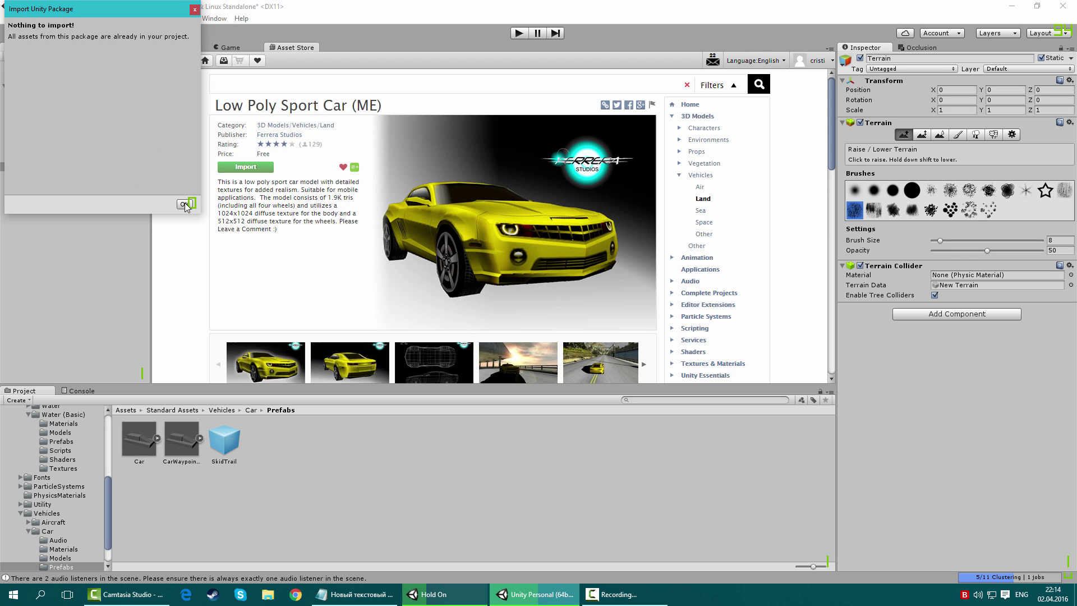
left_click(187, 203)
left_click(130, 412)
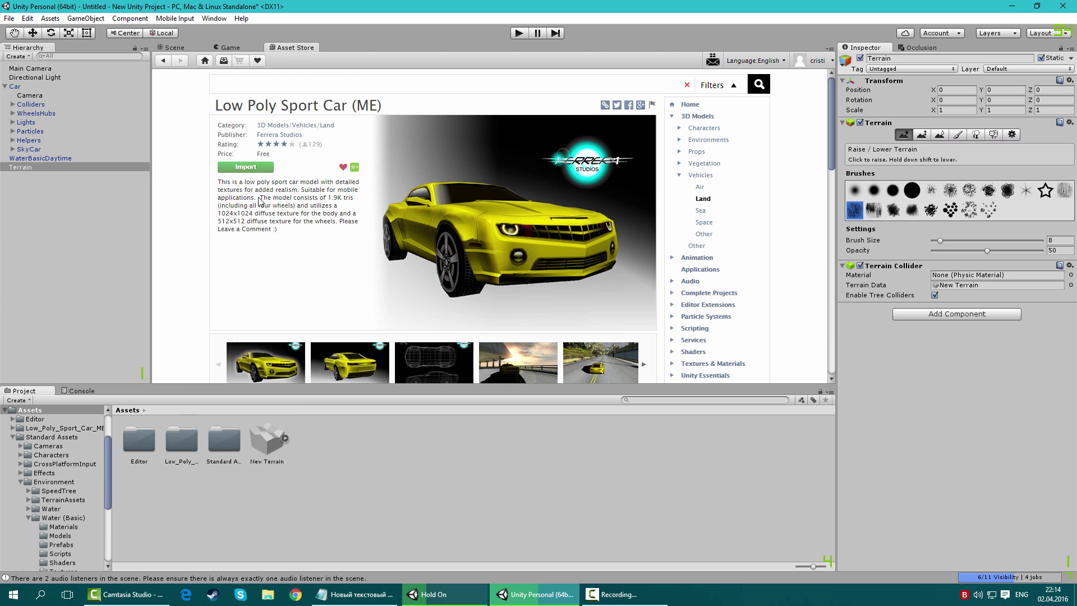
Open the imported car package, place the whole car prefab, then delete it.
left_click(183, 47)
scroll(402, 246, "down", 5)
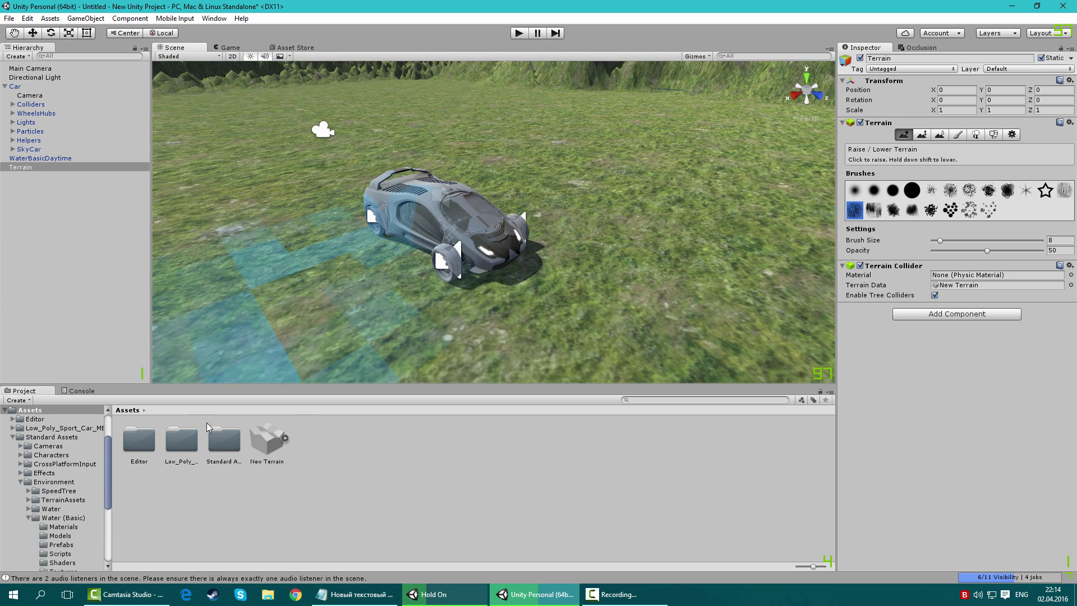
double_click(182, 444)
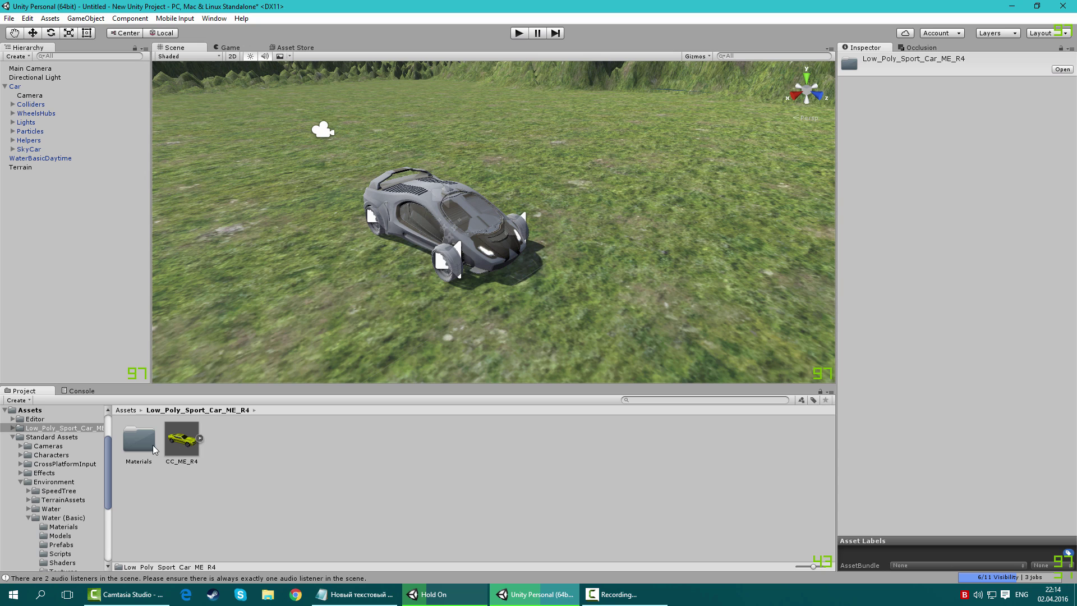
double_click(139, 440)
left_click(210, 409)
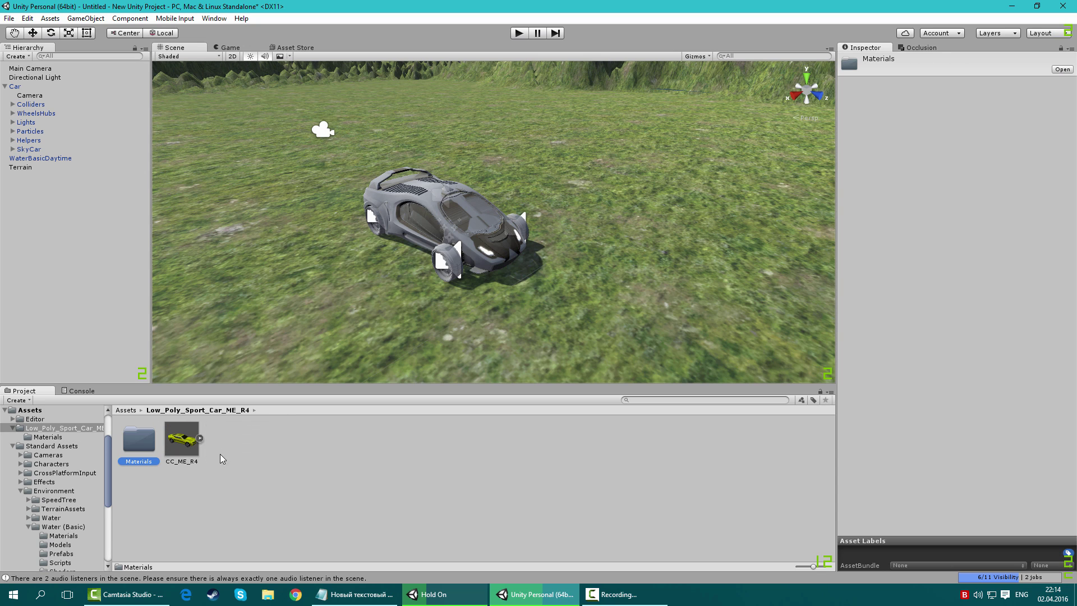
left_click(199, 436)
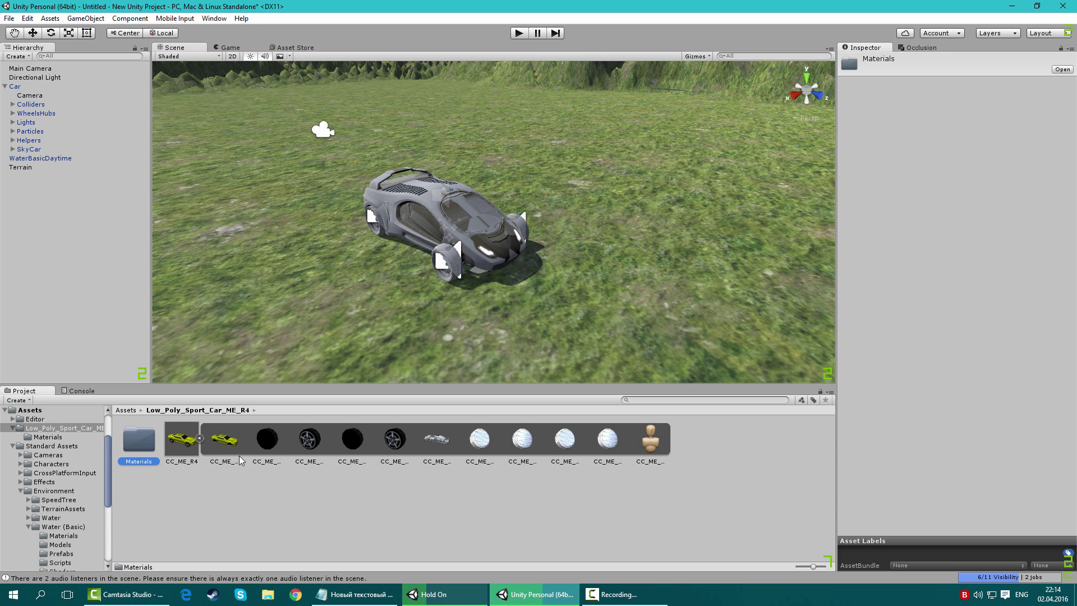
mouse_move(235, 452)
left_mouse_down()
mouse_move(587, 196)
mouse_move(586, 225)
left_mouse_up()
mouse_move(604, 271)
left_mouse_down("alt")
mouse_move(653, 269)
mouse_move(475, 209)
left_mouse_up("alt")
key("Delete")
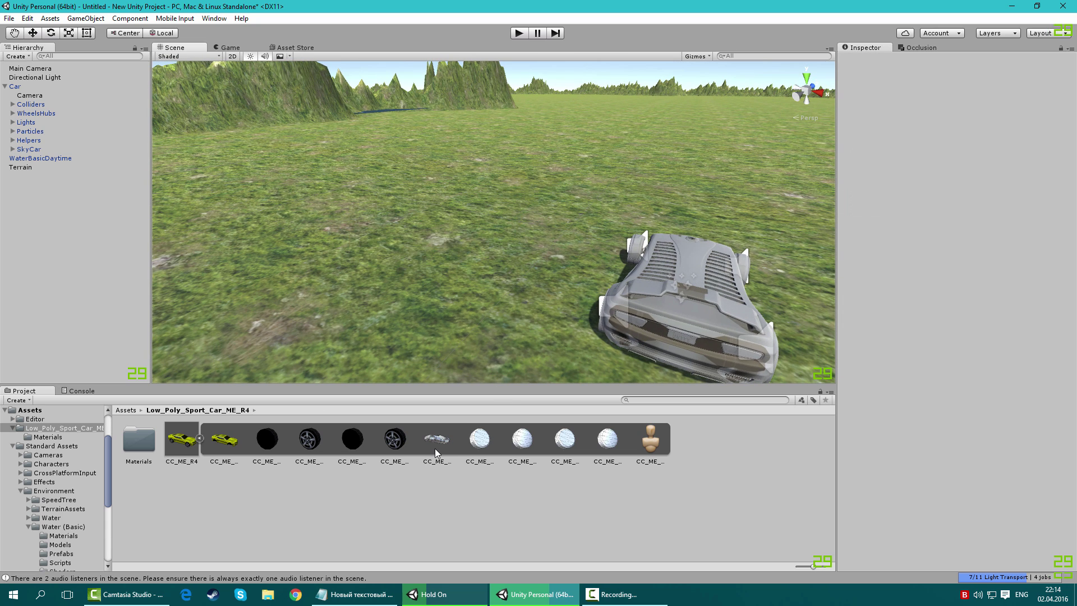
Add the CC_ME_Body_R4 mesh to the scene with Position Y set to 0.
left_click(436, 447)
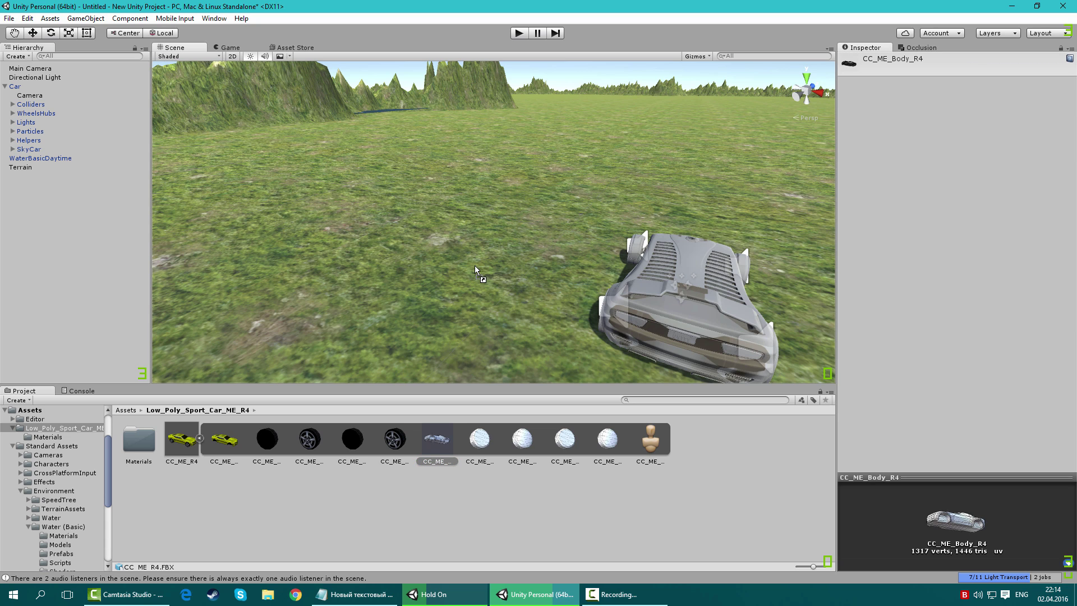
left_click_drag(441, 446, 474, 270)
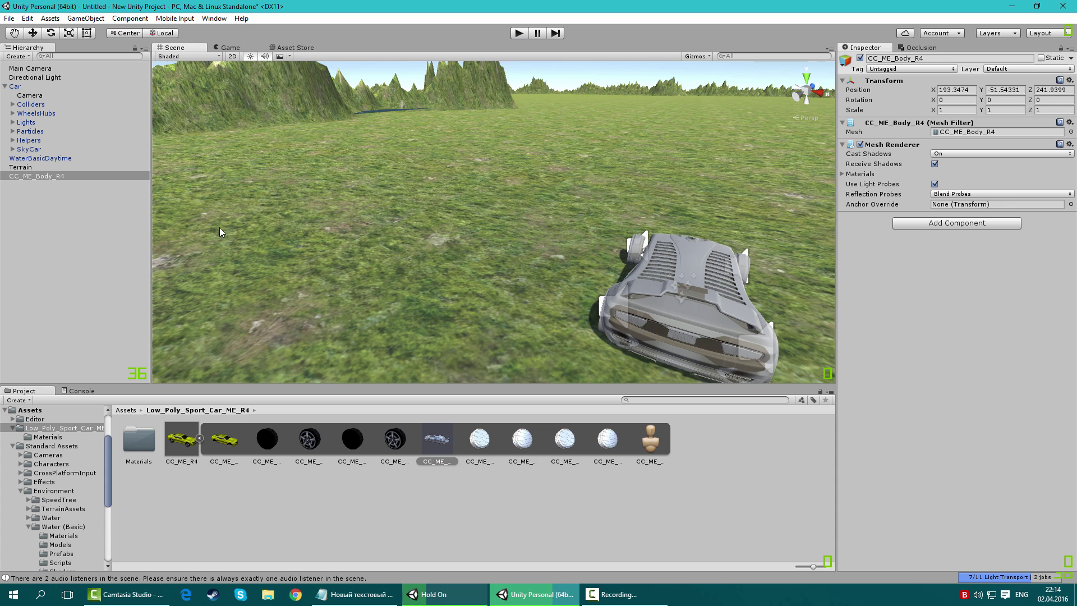
left_click(1002, 90)
type("0")
key("Return")
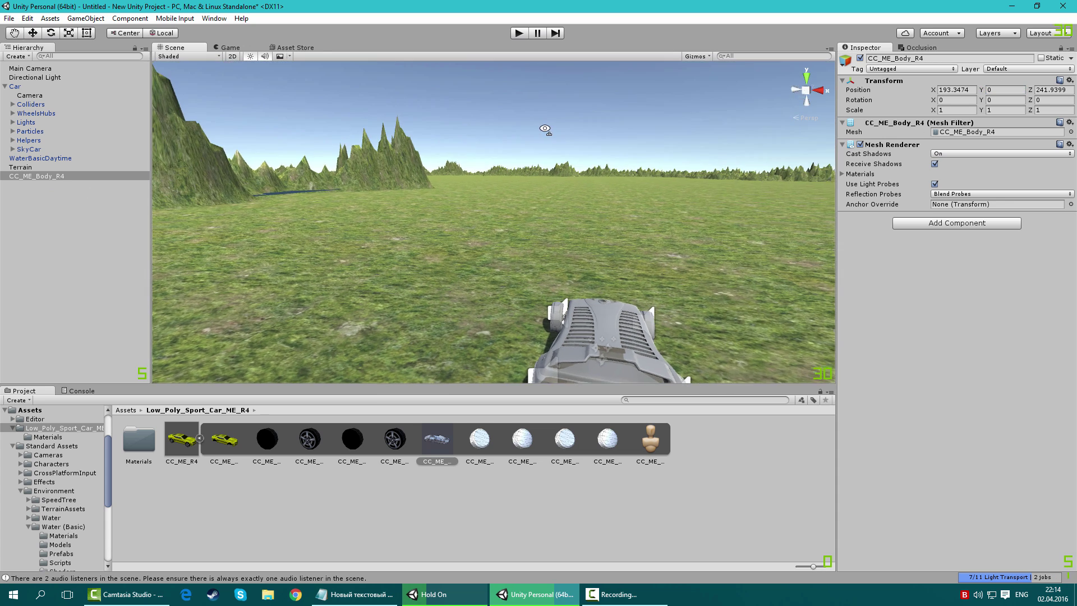
scroll(544, 133, "down", 5)
scroll(545, 133, "down", 5)
scroll(544, 131, "up", 2)
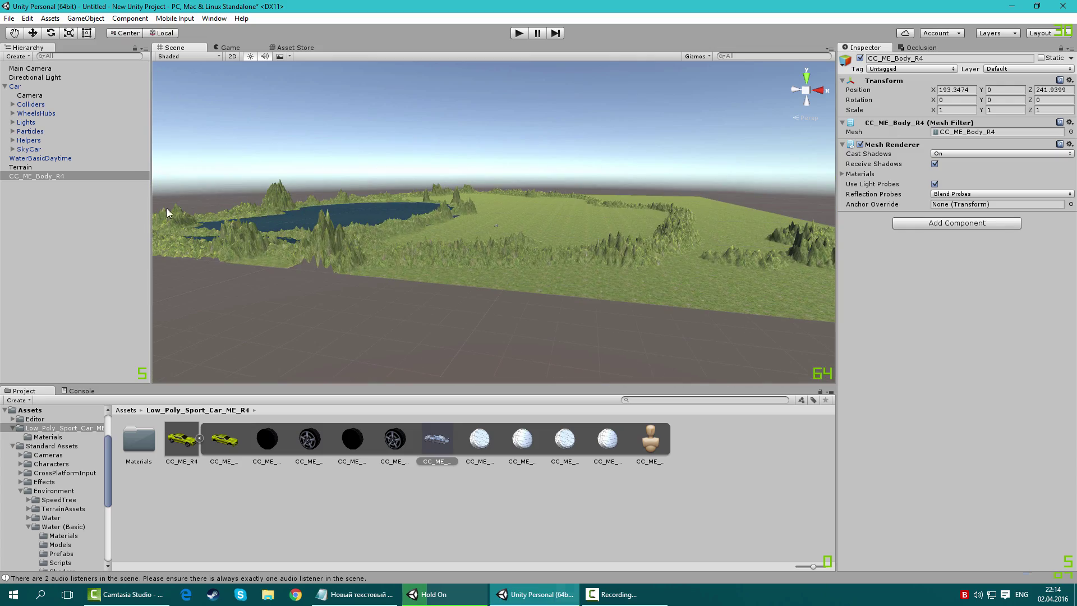
Frame CC_ME_Body_R4 and move it along X and Z with the Move tool.
double_click(85, 178)
mouse_move(422, 249)
right_mouse_down()
mouse_move(338, 272)
mouse_move(249, 212)
right_mouse_up()
key("w")
left_click_drag(500, 204, 488, 264)
mouse_move(488, 265)
right_mouse_down()
mouse_move(410, 331)
mouse_move(505, 278)
right_mouse_up()
mouse_move(761, 236)
left_mouse_down()
mouse_move(357, 151)
mouse_move(363, 186)
left_mouse_up()
mouse_move(362, 185)
right_mouse_down()
mouse_move(395, 185)
mouse_move(362, 194)
right_mouse_up()
Apply the yellow material to the body and move it next to the standard car.
double_click(148, 443)
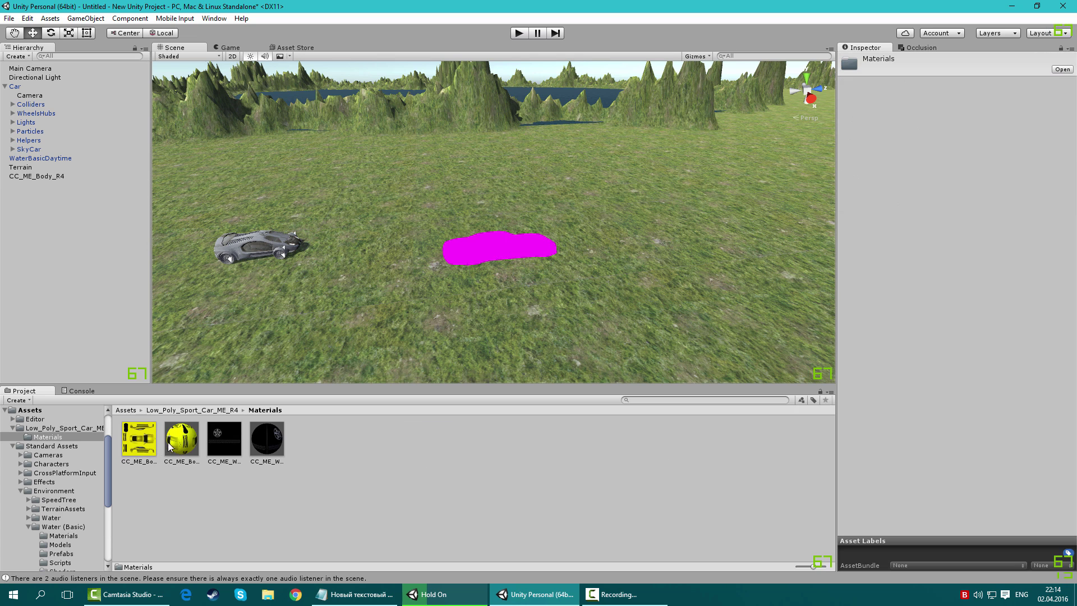
left_click_drag(148, 452, 504, 253)
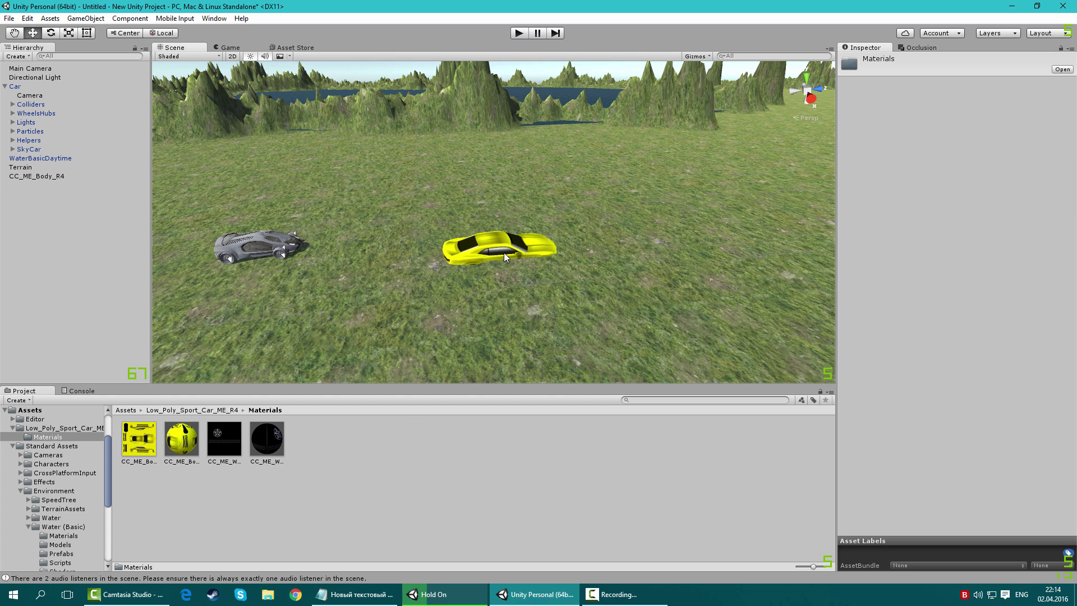
right_click_drag(572, 265, 556, 264)
left_click(538, 258)
left_click_drag(571, 259, 337, 242)
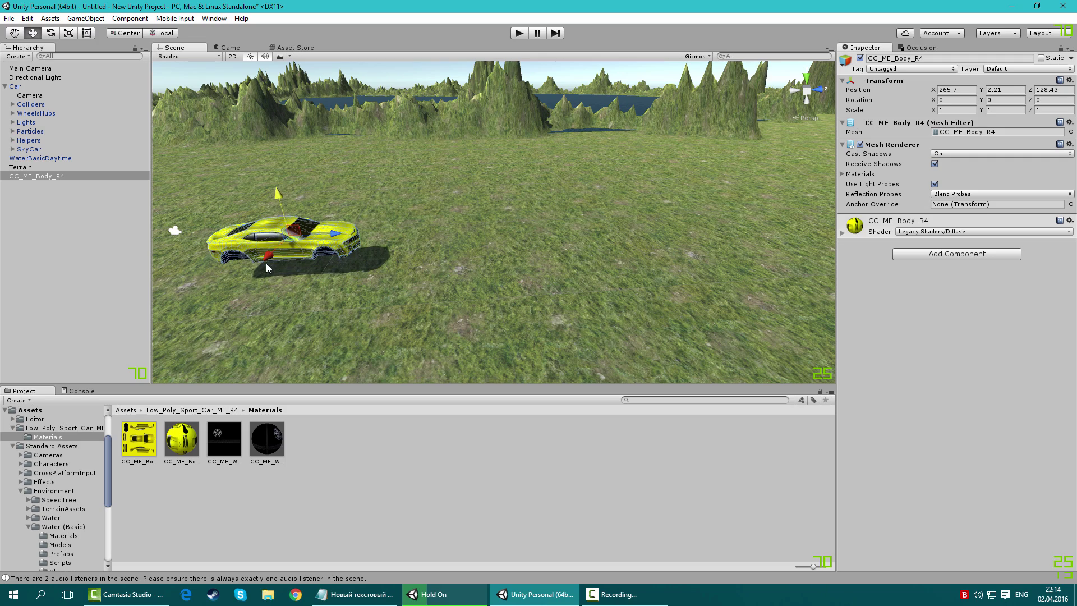
Lift the yellow body off the grey chassis and view both cars from the side.
left_click_drag(281, 205, 307, 168)
mouse_move(307, 168)
left_mouse_down("alt")
mouse_move(431, 261)
mouse_move(472, 254)
left_mouse_up("alt")
scroll(473, 253, "up", 3)
scroll(472, 254, "up", 4)
left_click_drag(473, 254, 455, 246, "alt")
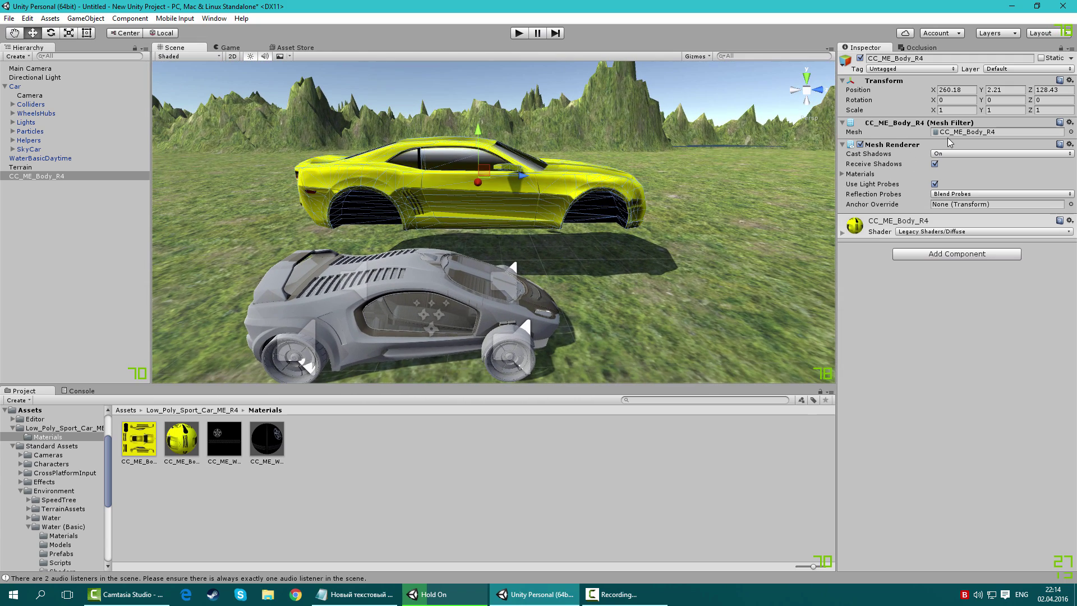
Set the yellow body's Scale X and Y to 0.8.
left_click(956, 113)
type("0.")
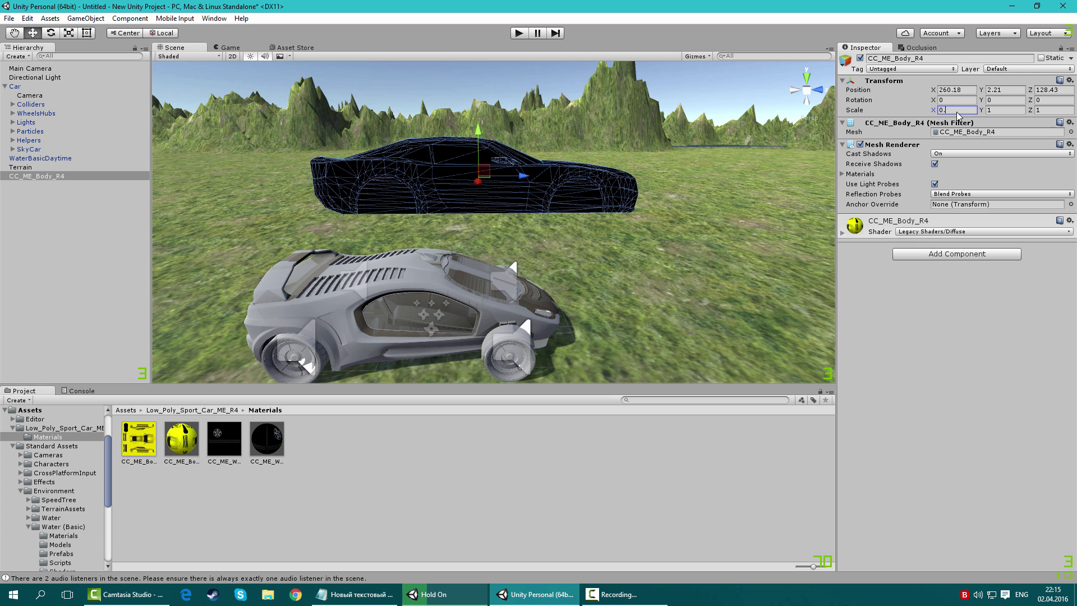
type("6")
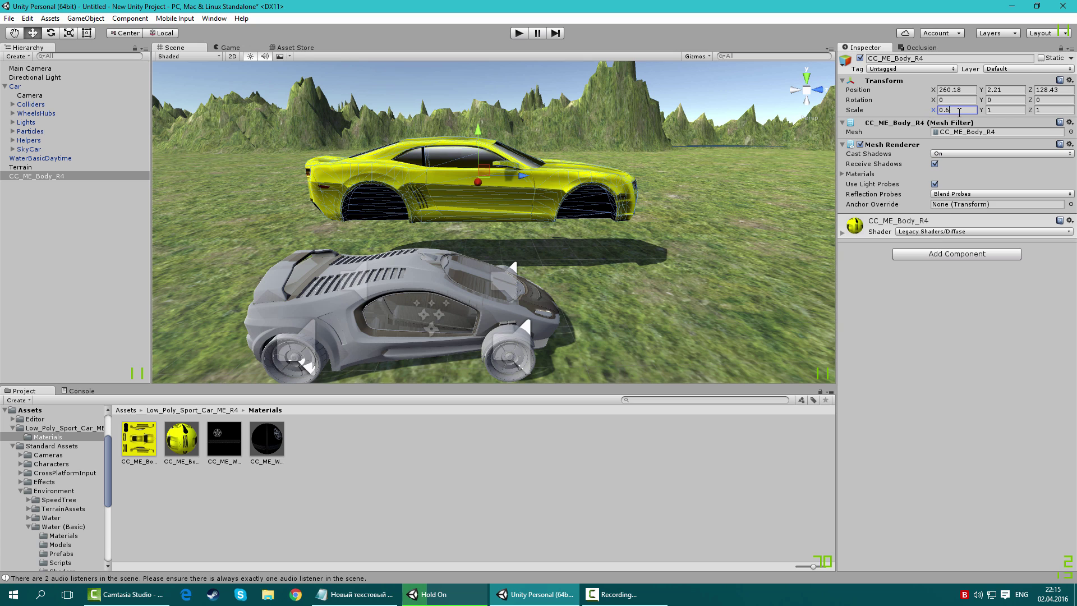
key("Return")
type("0.4")
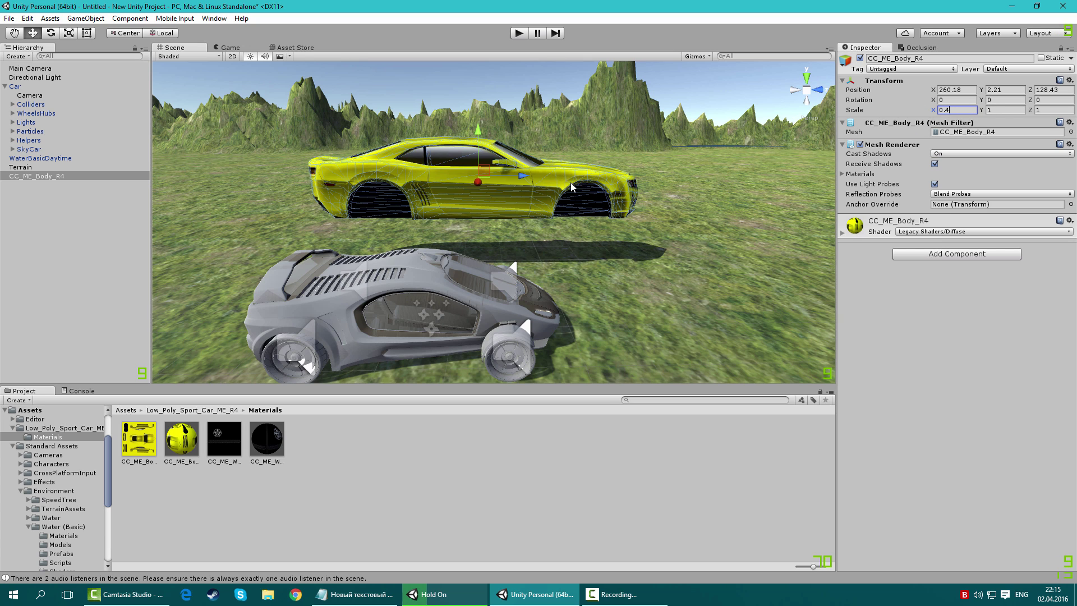
mouse_move(571, 182)
left_mouse_down("alt")
mouse_move(812, 205)
mouse_move(837, 190)
left_mouse_up("alt")
left_click(964, 113)
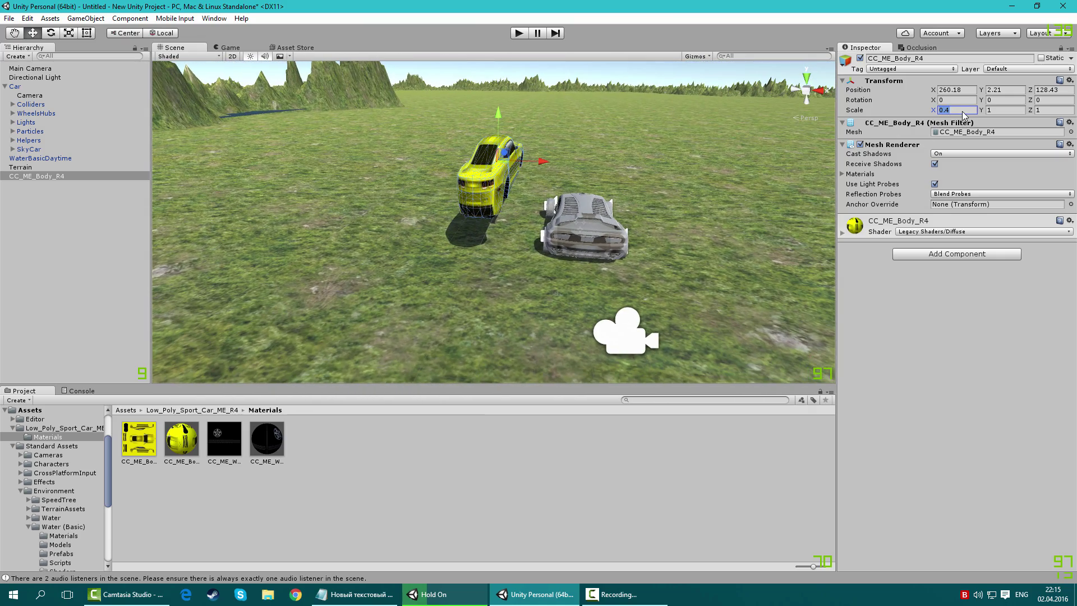
type("1")
double_click(954, 117)
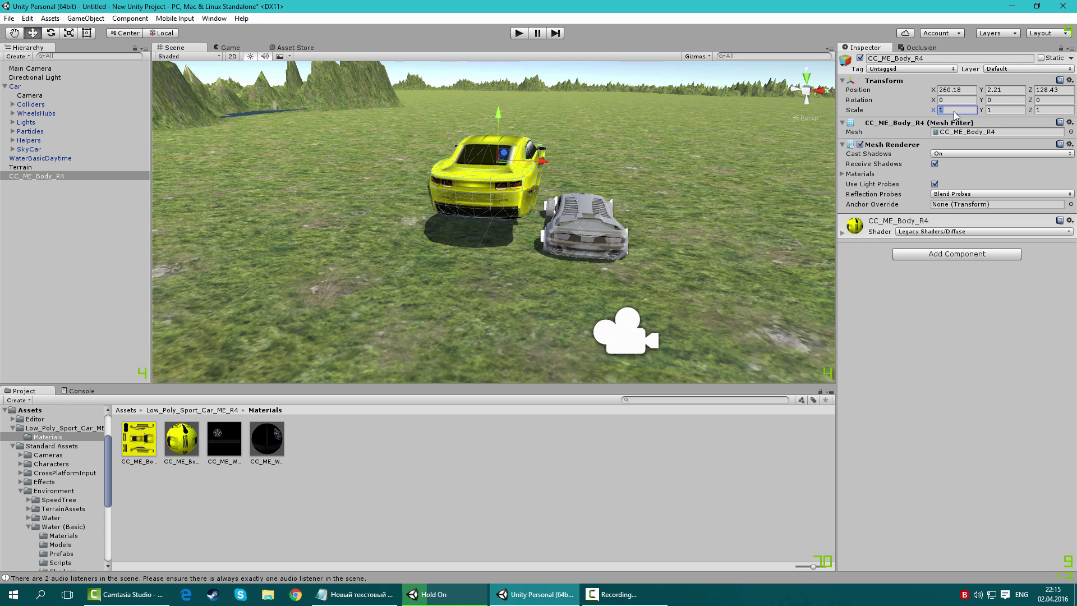
type("0.8")
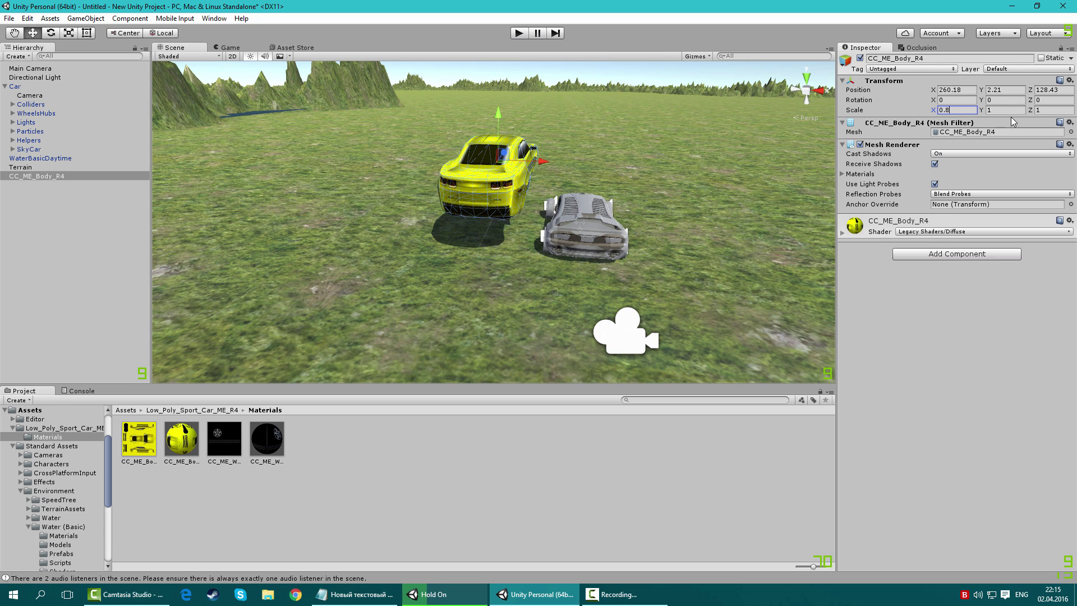
left_click(1005, 110)
type("0.")
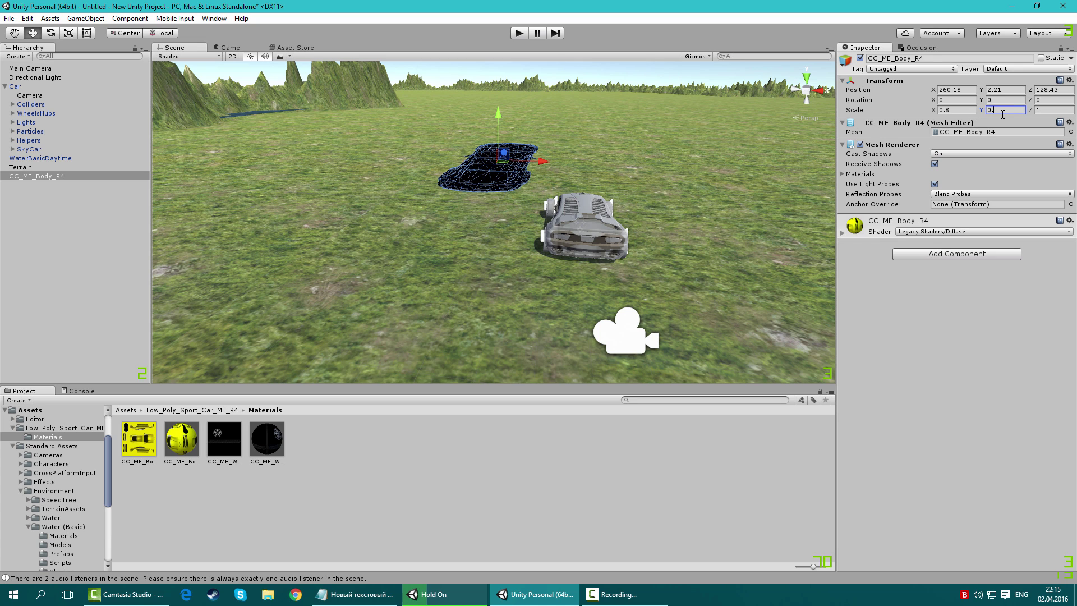
type("8")
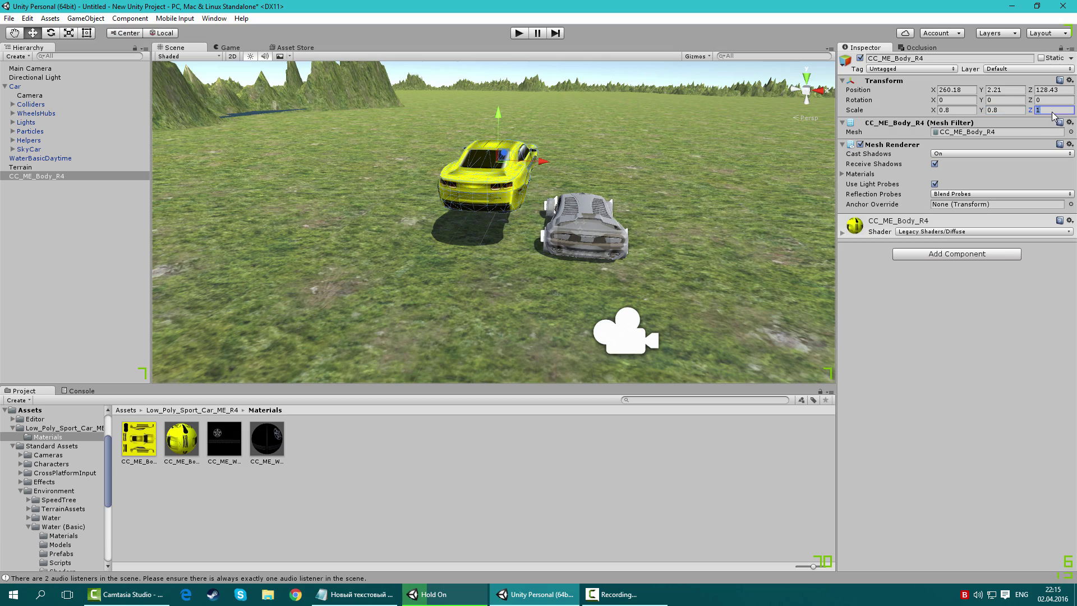
Reduce the yellow body's Scale Z so it is shorter than the grey car.
left_click_drag(792, 176, 554, 169, "alt")
left_click(1052, 109)
type("0")
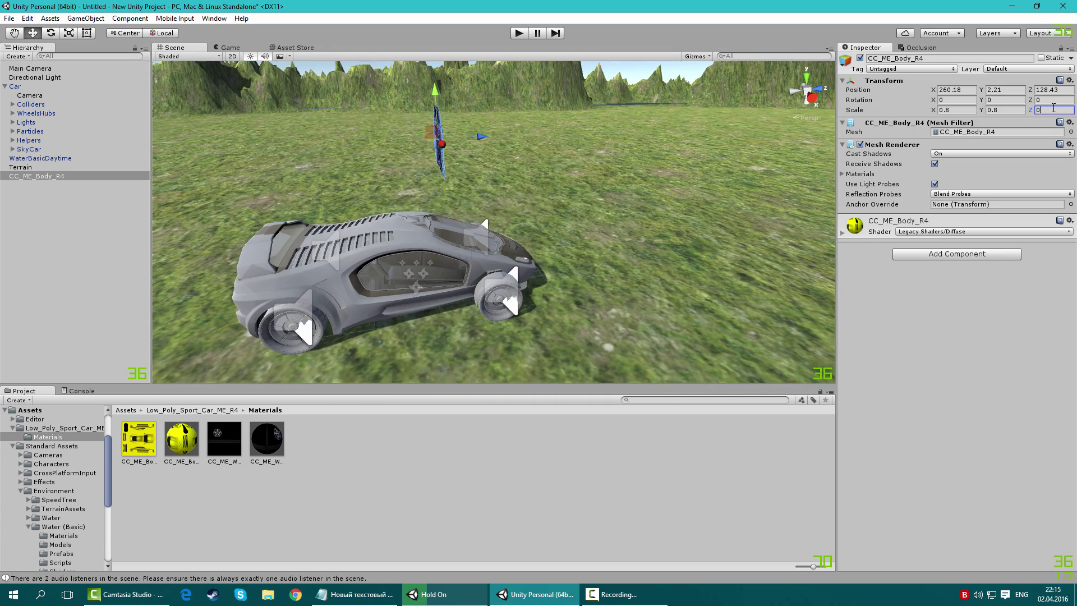
type(".5")
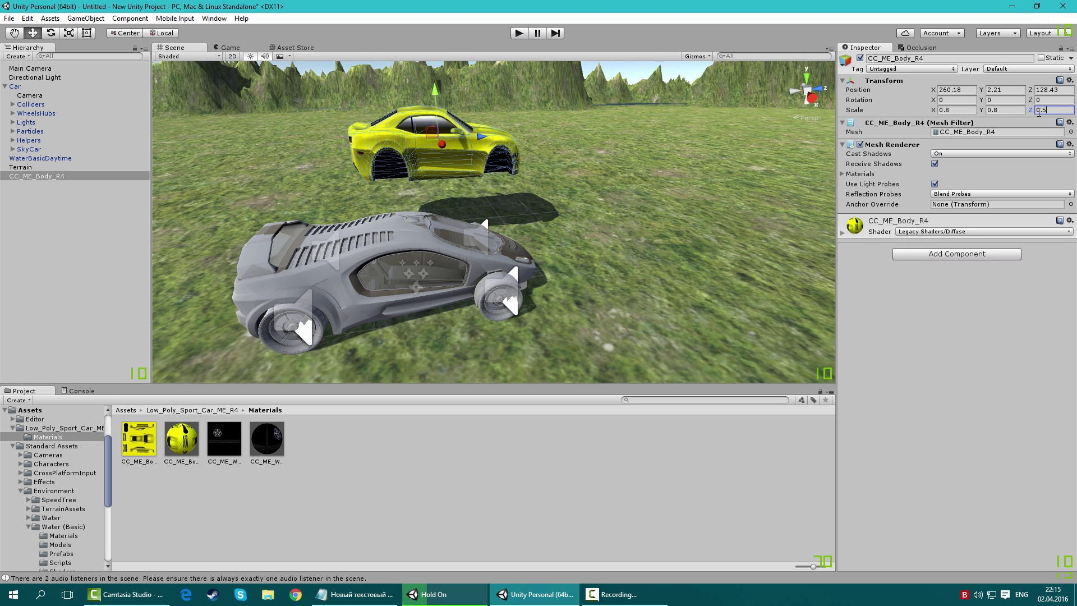
key("BackSpace")
type("6")
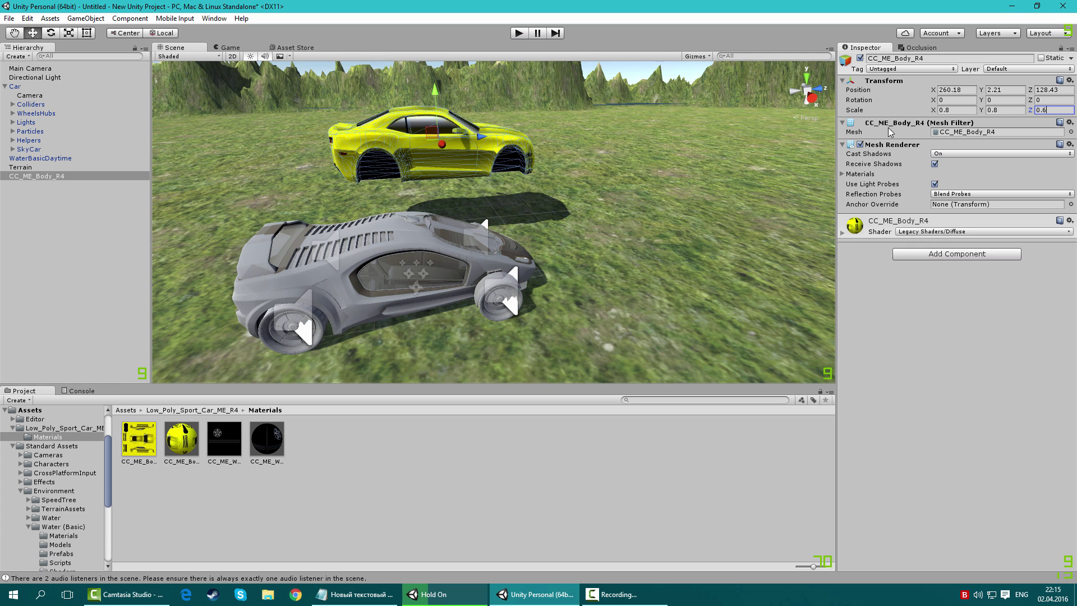
left_click_drag(627, 165, 499, 140, "alt")
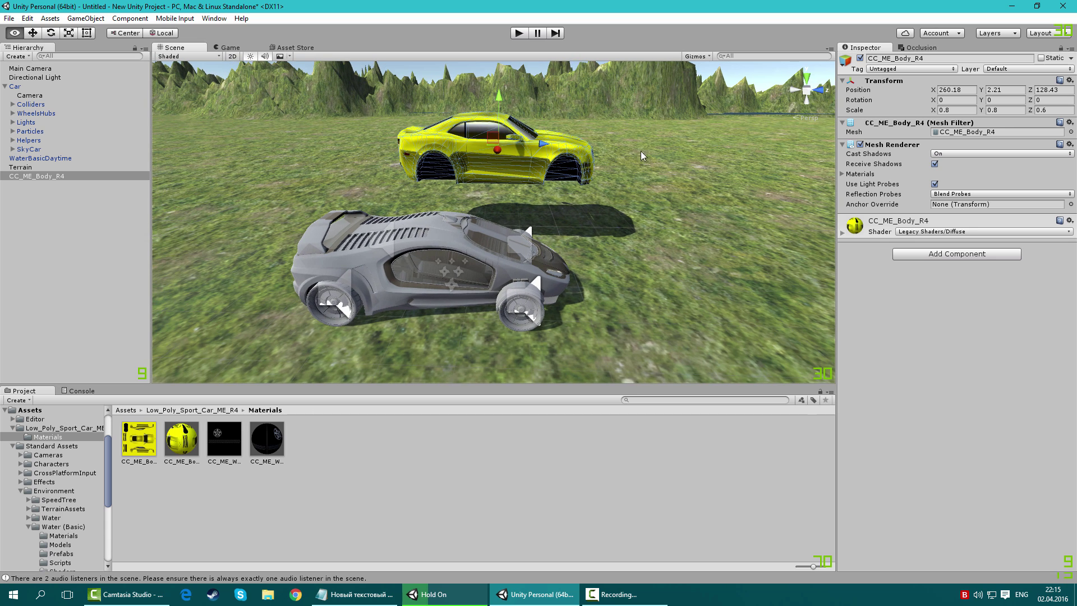
left_click(1052, 111)
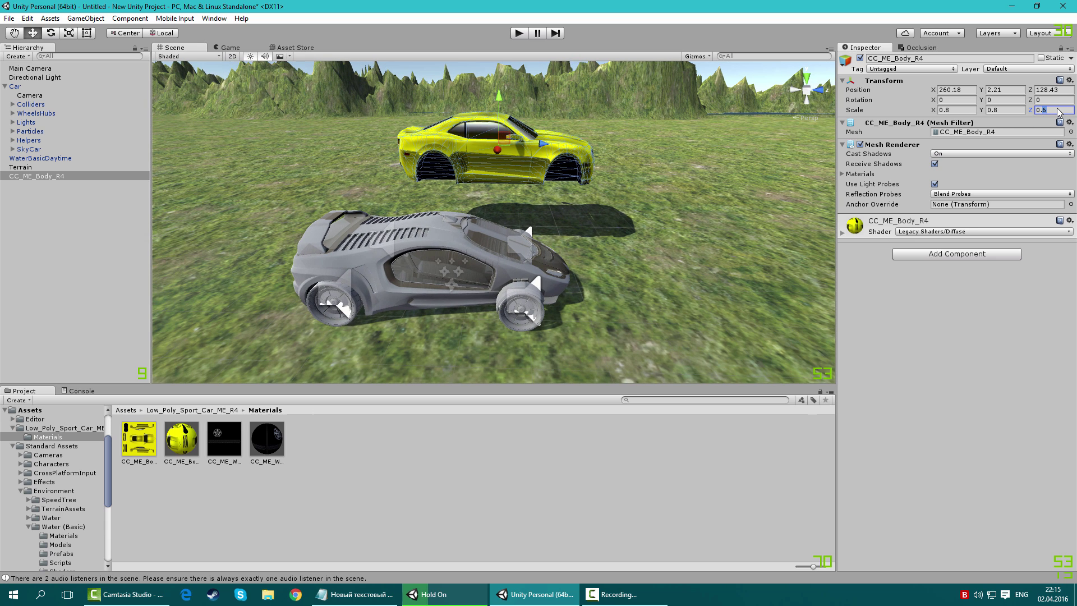
type("7")
Slide the yellow body back and pull the grey SkyCarBody away from the chassis.
left_click_drag(544, 140, 496, 140)
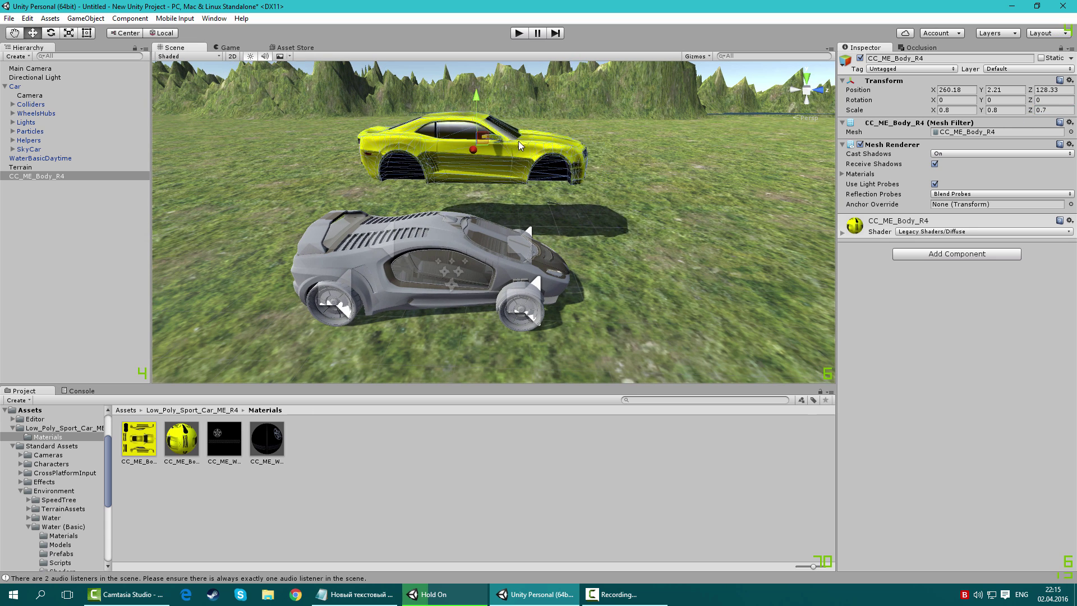
left_click(450, 273)
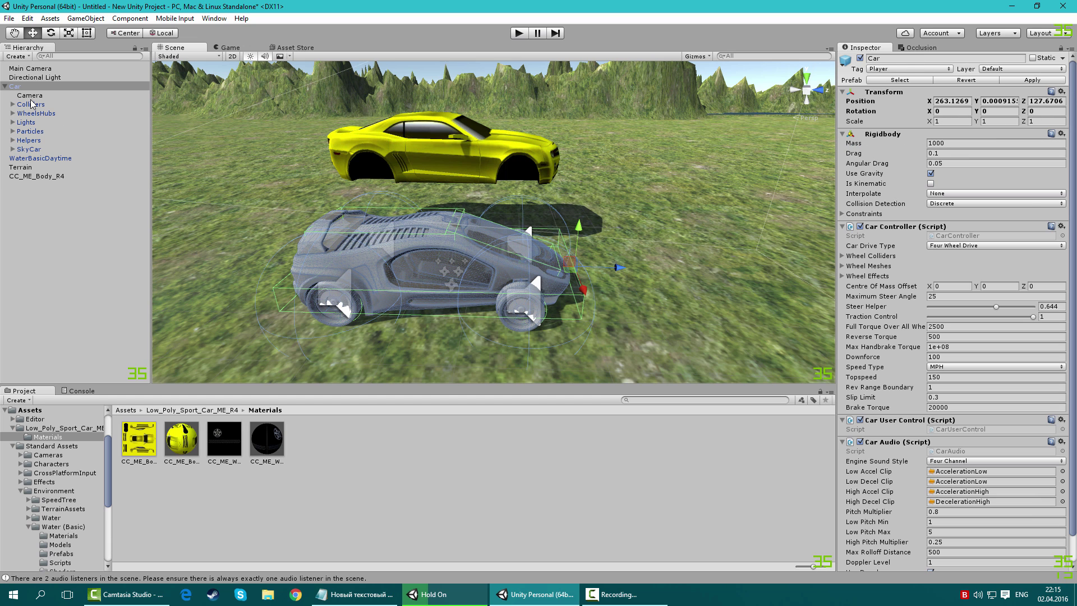
left_click(7, 89)
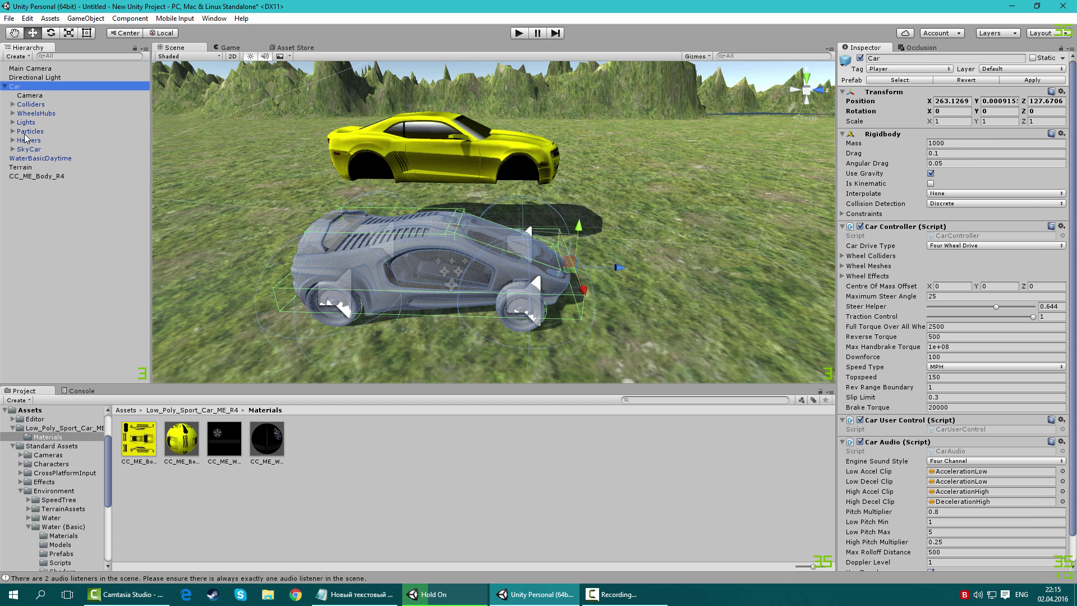
left_click(12, 149)
left_click(46, 159)
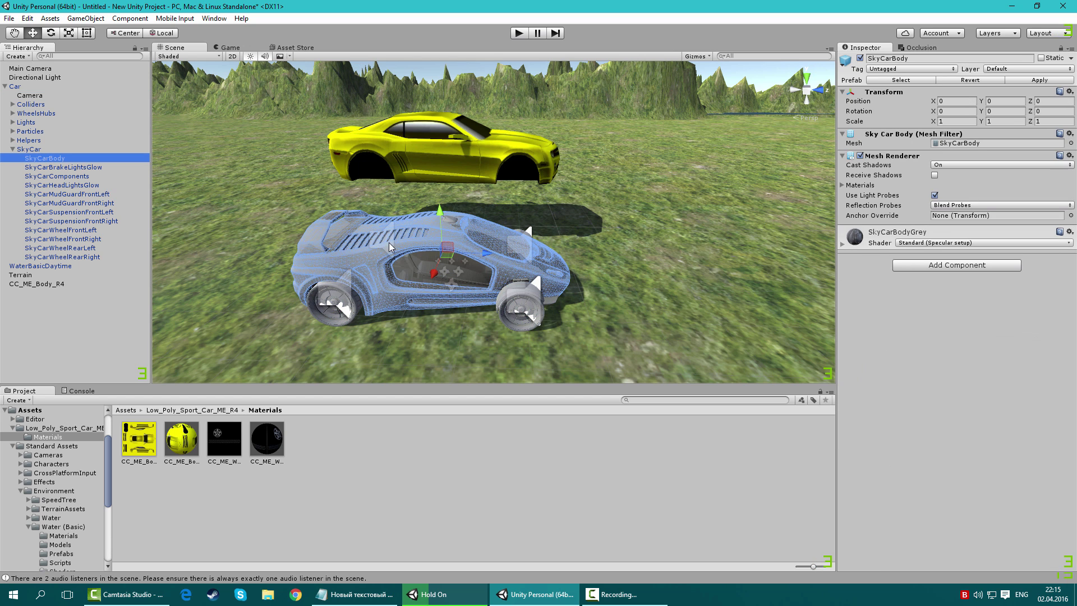
left_click_drag(491, 253, 784, 267)
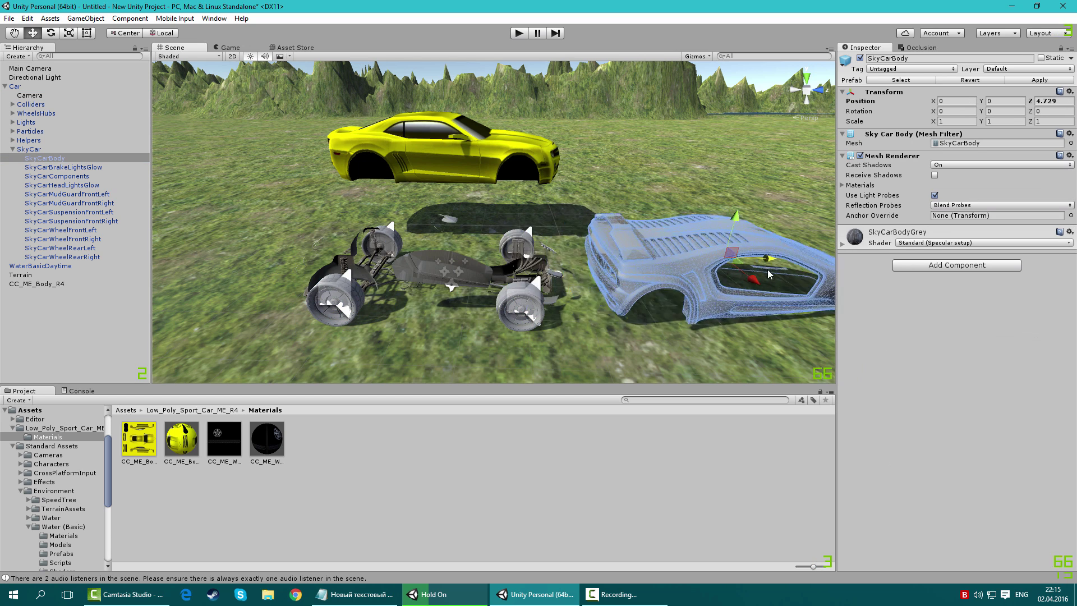
key("Delete")
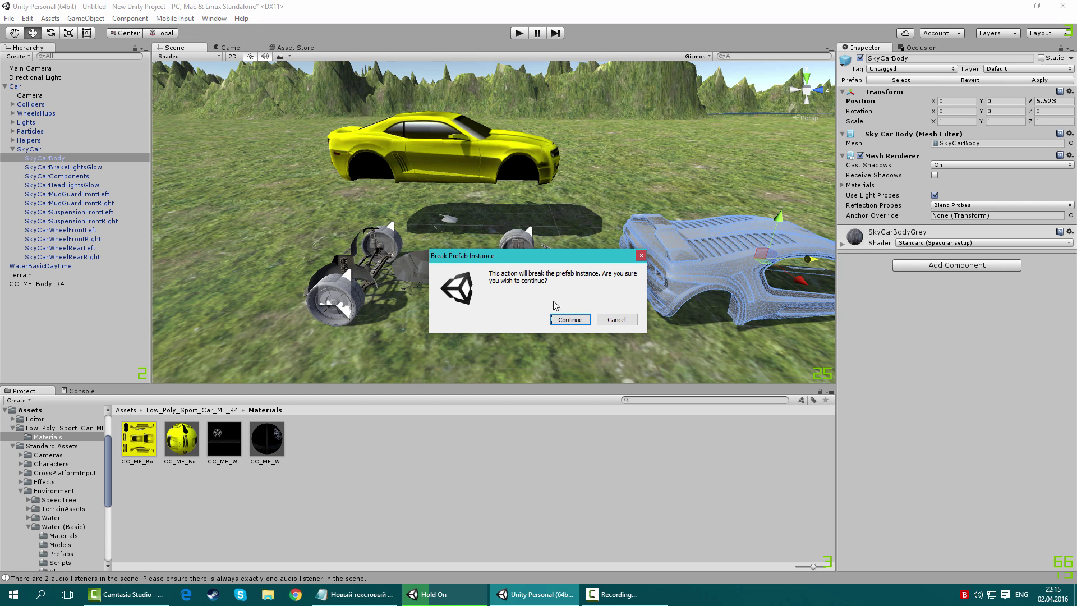
left_click(618, 320)
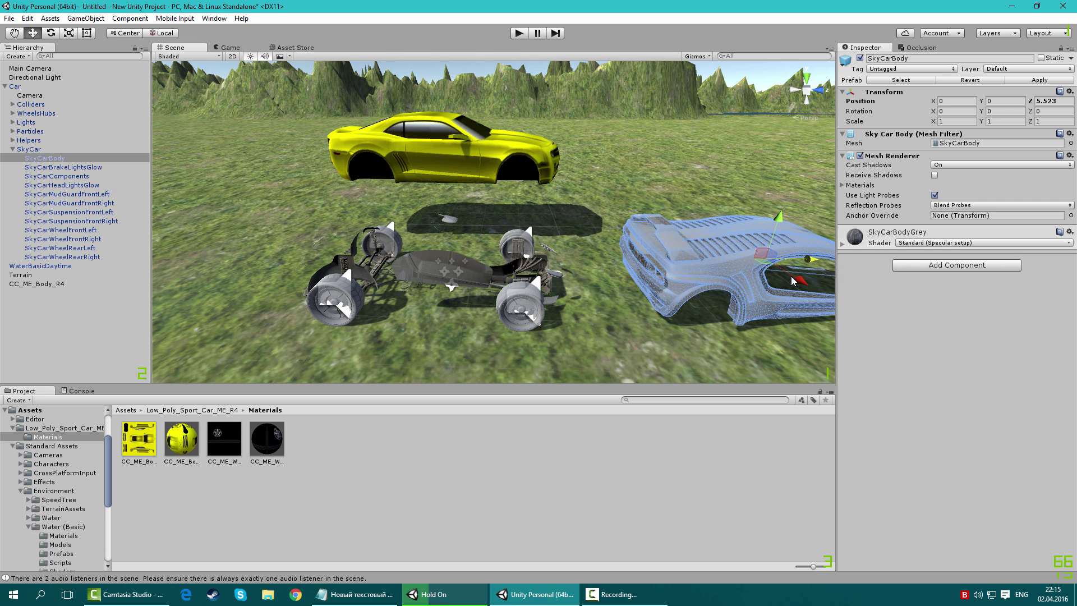
left_click_drag(793, 279, 631, 169)
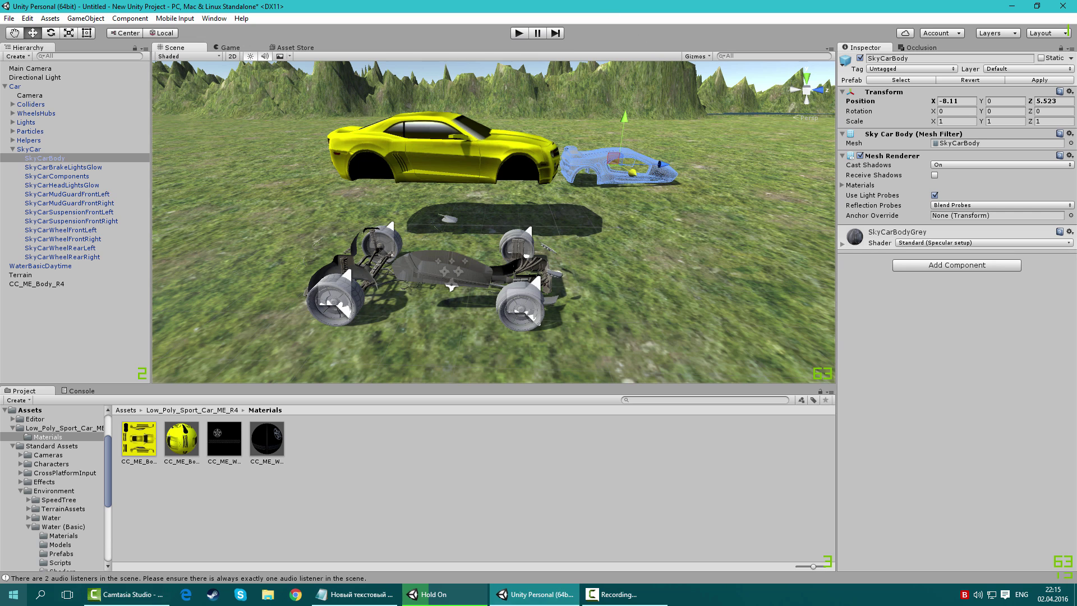
Move SkyCarBody to the Hierarchy root, breaking the prefab, and delete SkyCarComponents.
left_click_drag(42, 158, 50, 289)
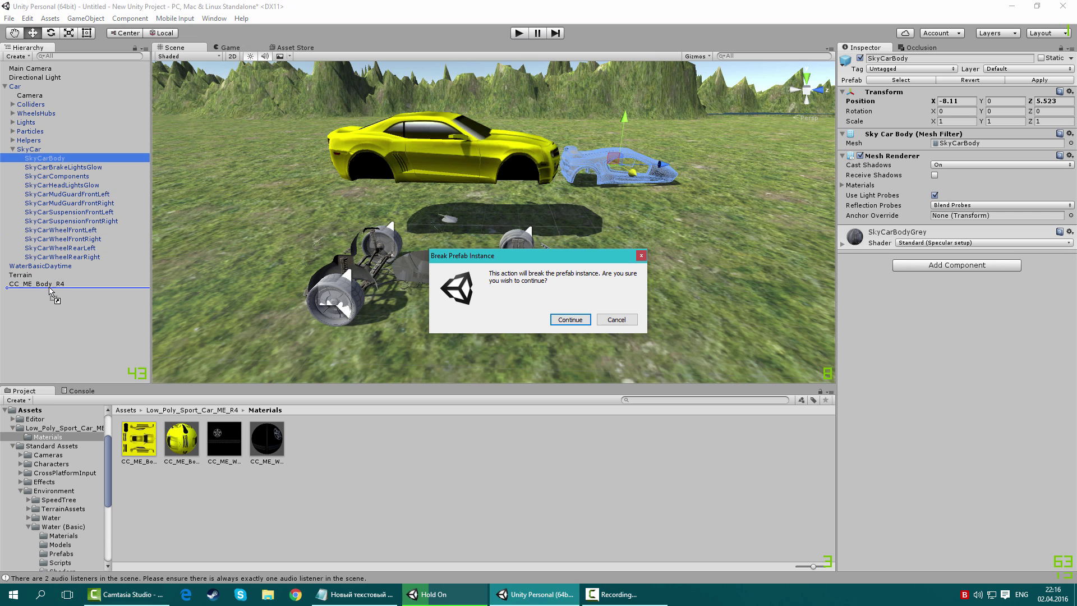
left_click(572, 320)
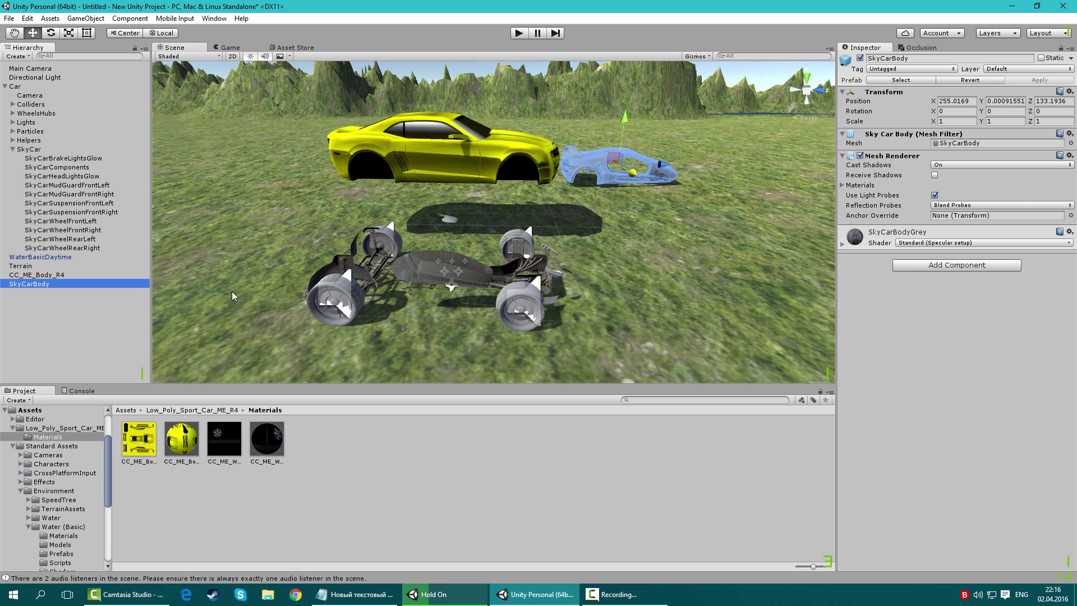
left_click(464, 149)
left_click(418, 263)
key("Delete")
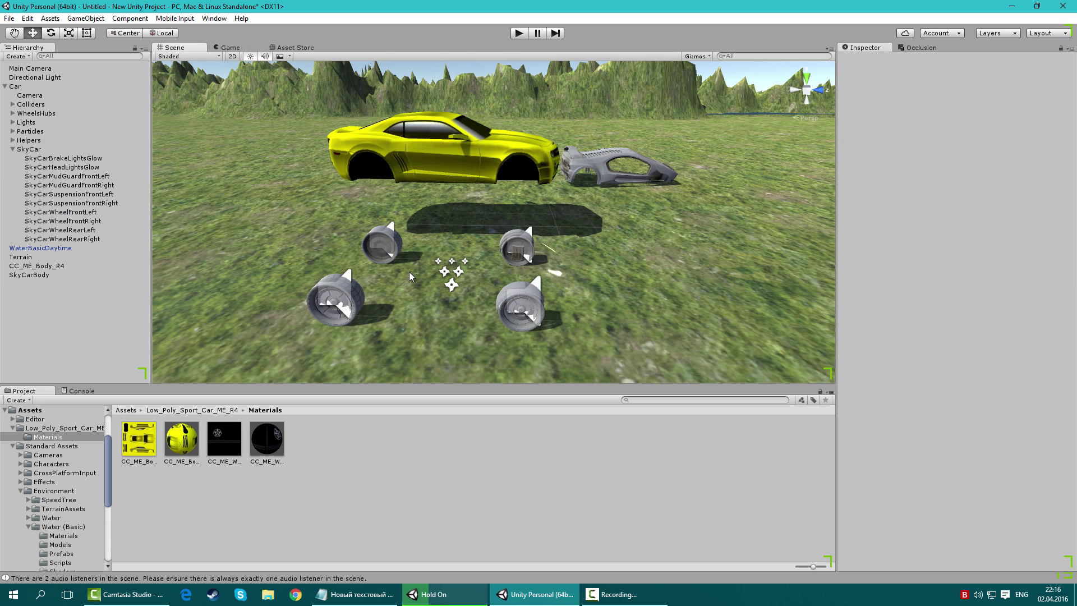
left_click(447, 159)
Scale the yellow body to 0.6, 0.5, 0.55 and lower it onto the wheels.
mouse_move(492, 140)
left_mouse_down()
mouse_move(460, 187)
mouse_move(494, 183)
left_mouse_up()
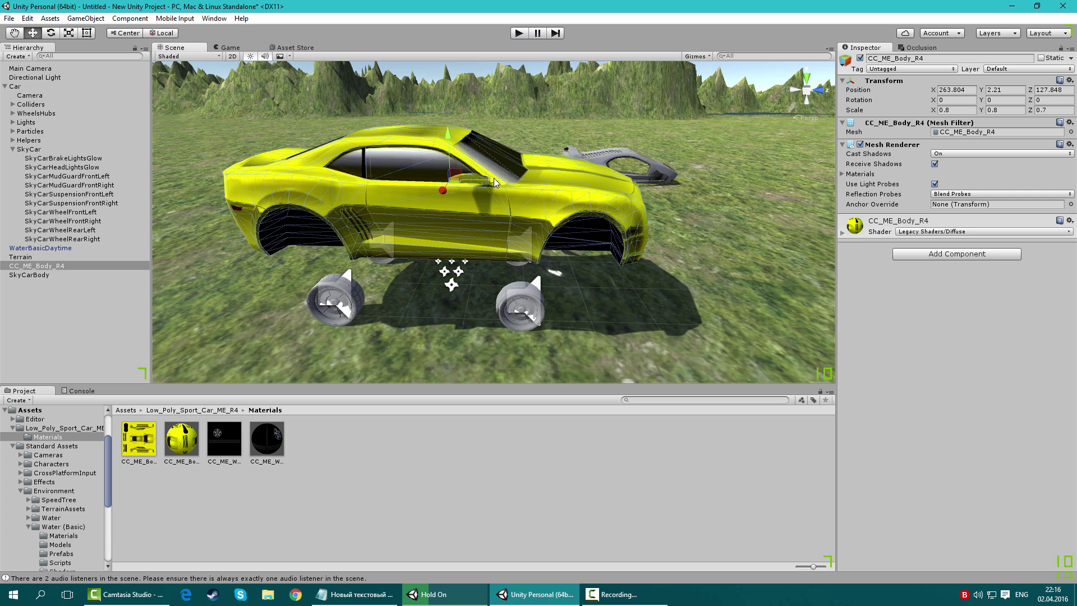
left_click(1057, 113)
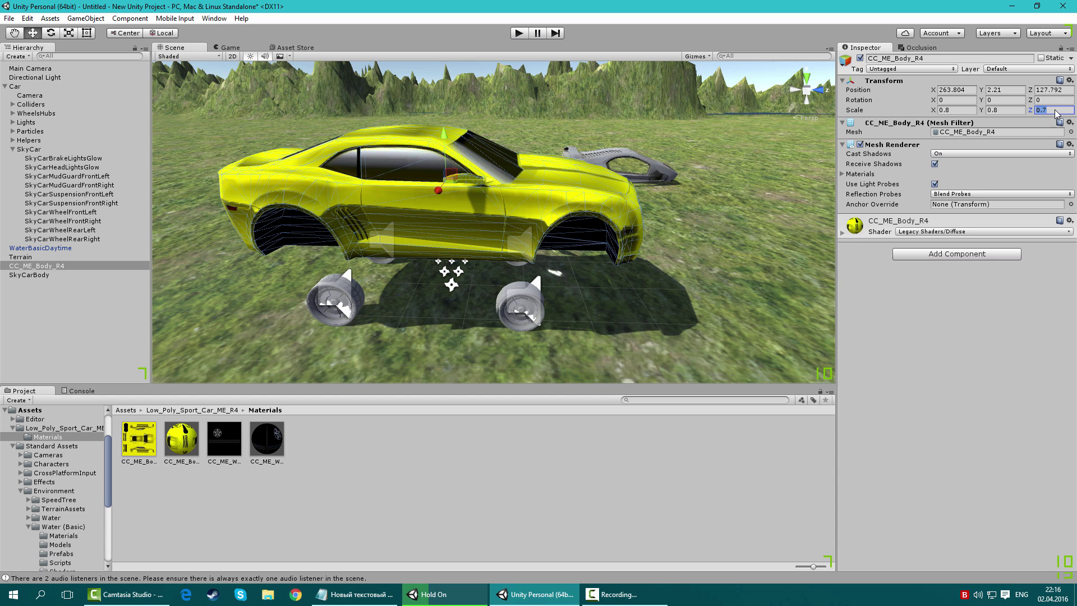
type("0.6")
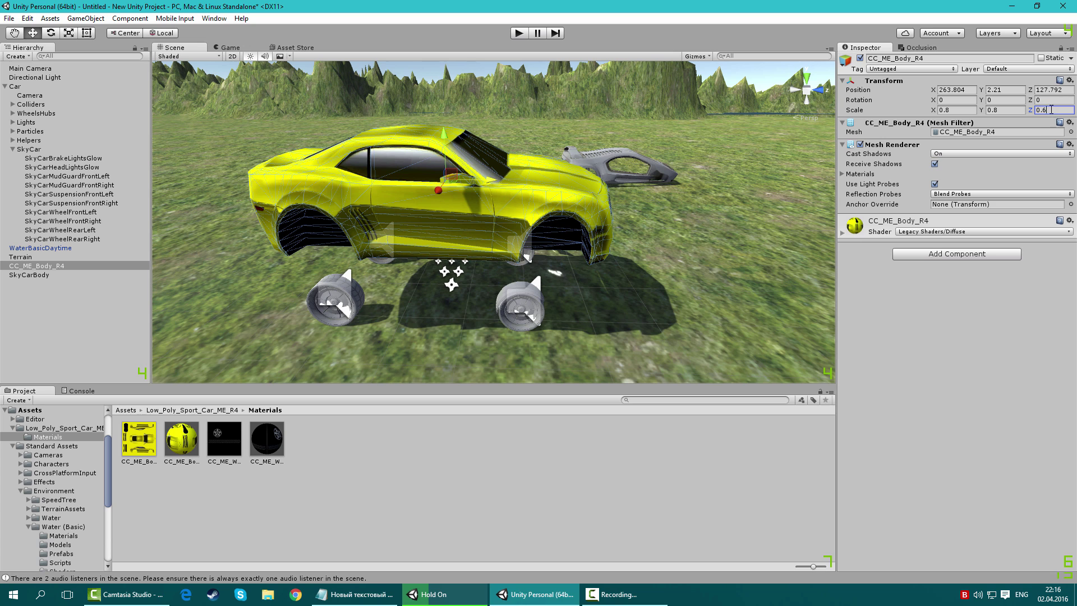
key("BackSpace")
type("5")
left_click(961, 108)
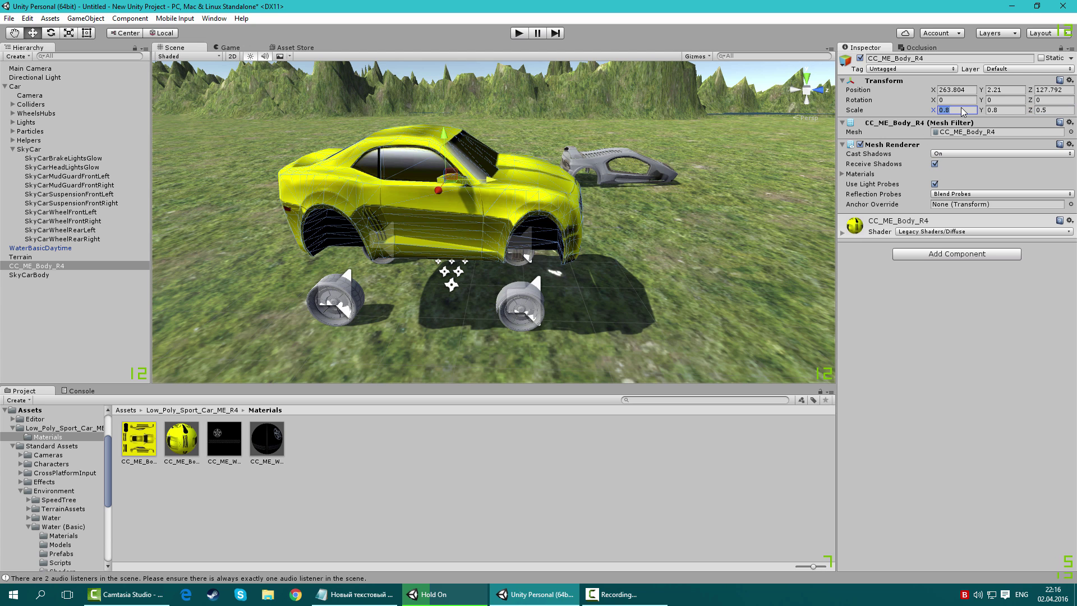
type("0.5")
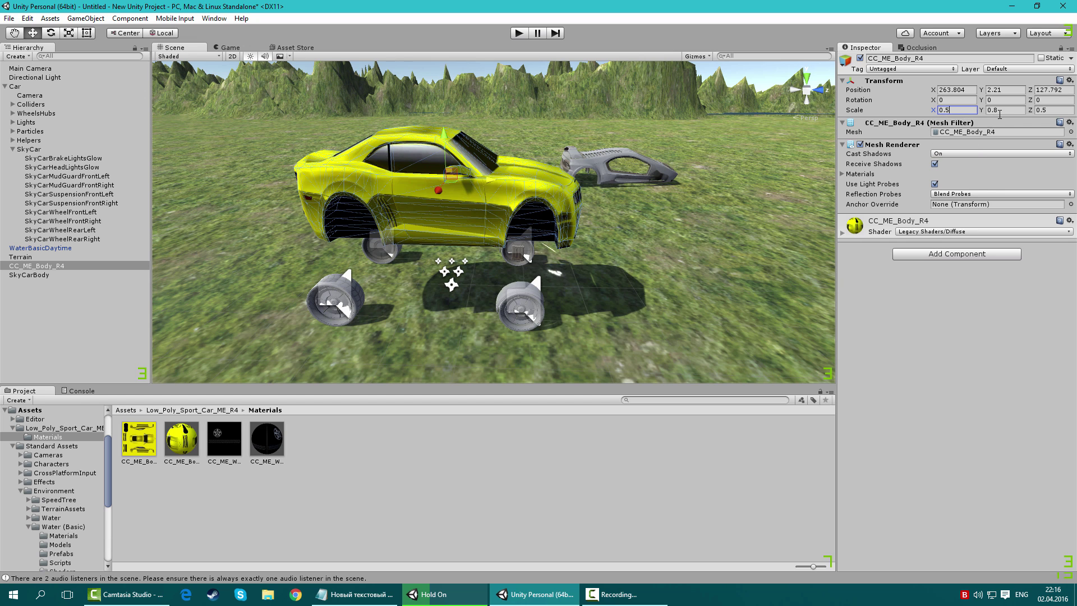
left_click(1001, 113)
type("0.5")
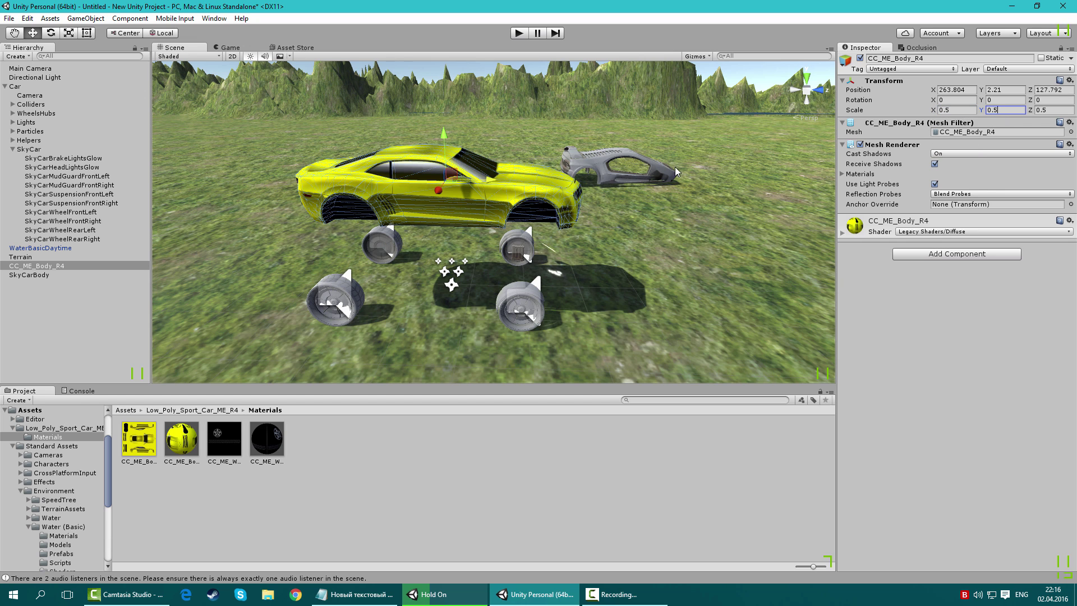
left_click_drag(445, 137, 443, 206)
mouse_move(580, 251)
left_mouse_down("alt")
mouse_move(578, 261)
mouse_move(616, 213)
left_mouse_up("alt")
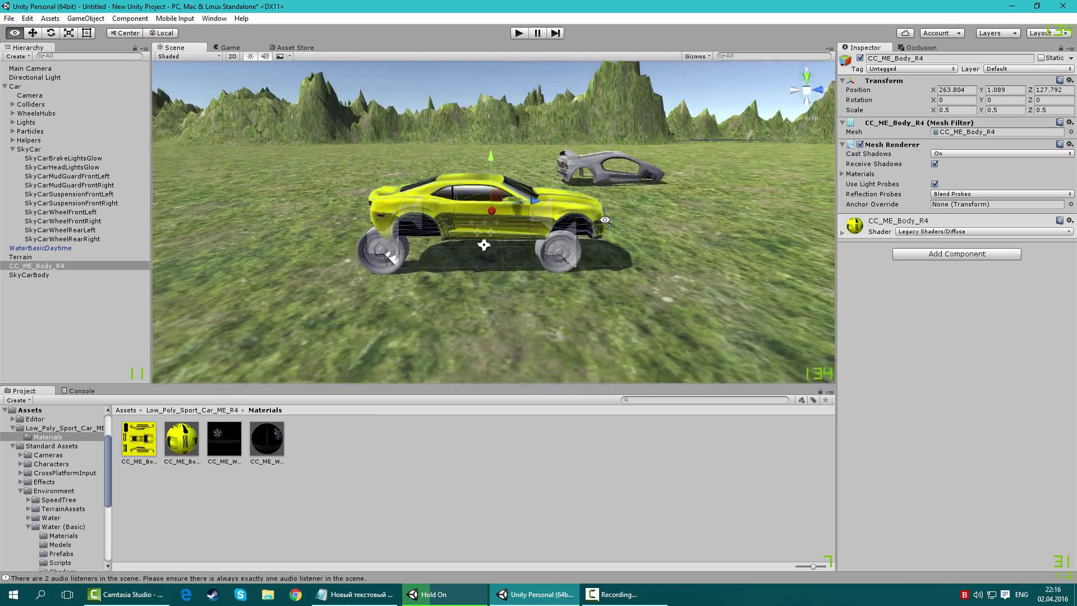
scroll(593, 230, "up", 3)
Adjust the body's depth scale and align it lengthwise and sideways with the wheels.
left_click_drag(548, 158, 514, 158)
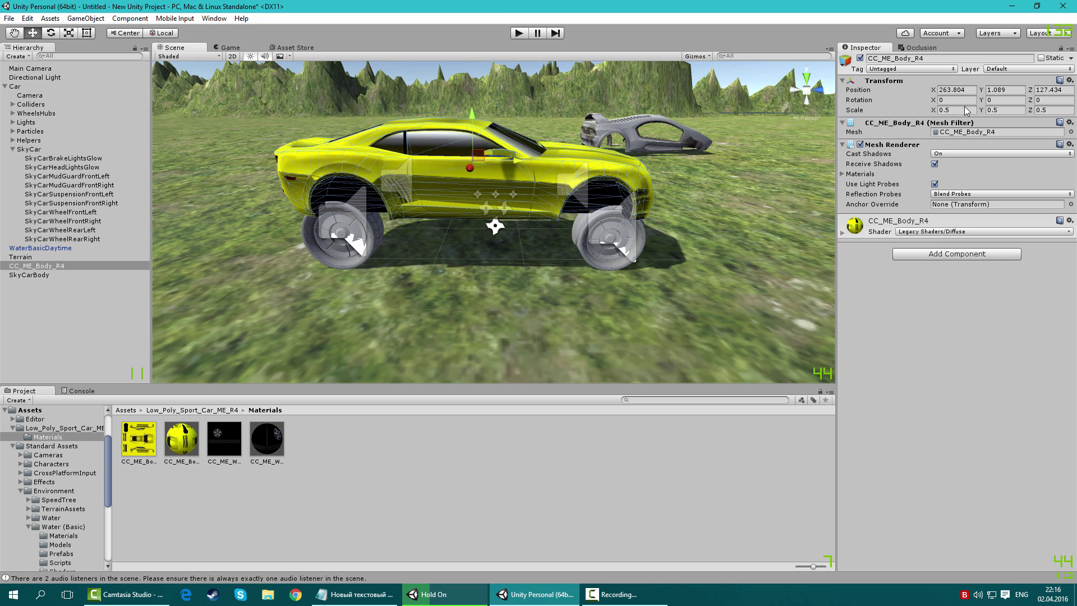
type("0.")
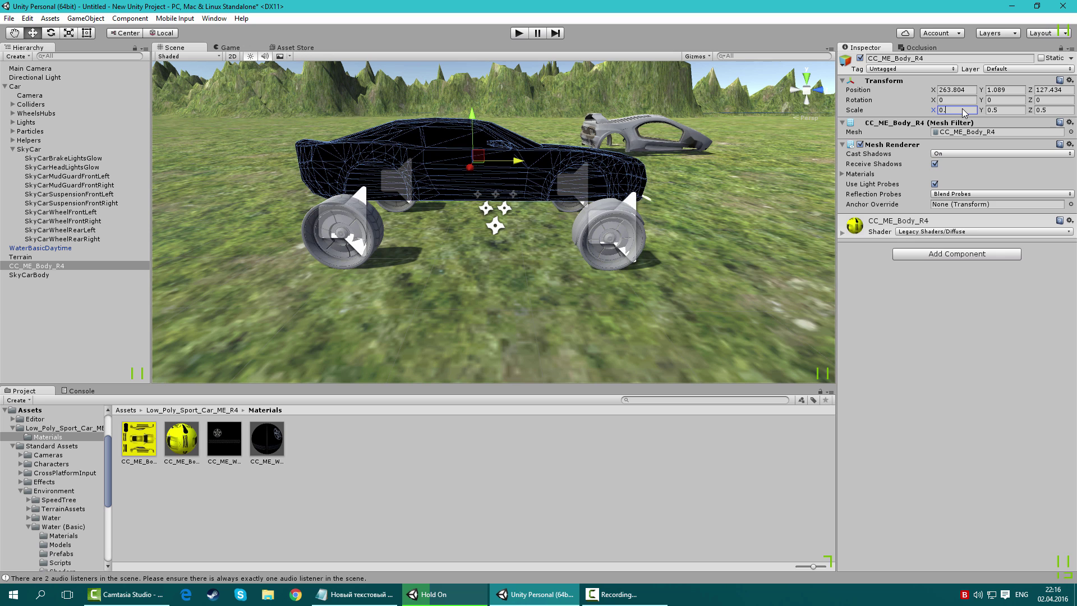
type("6")
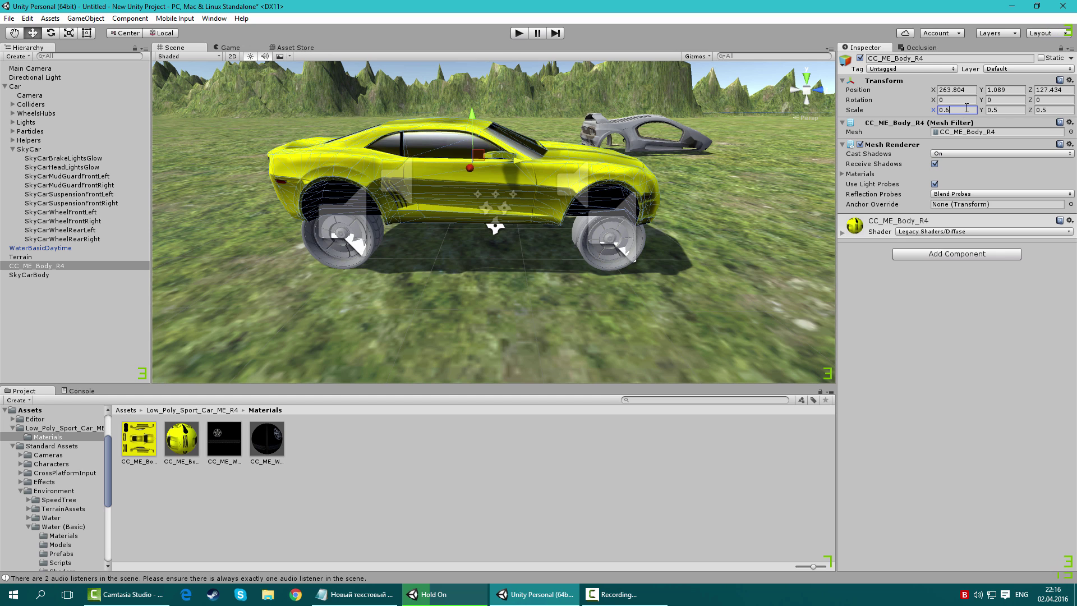
type("0.7")
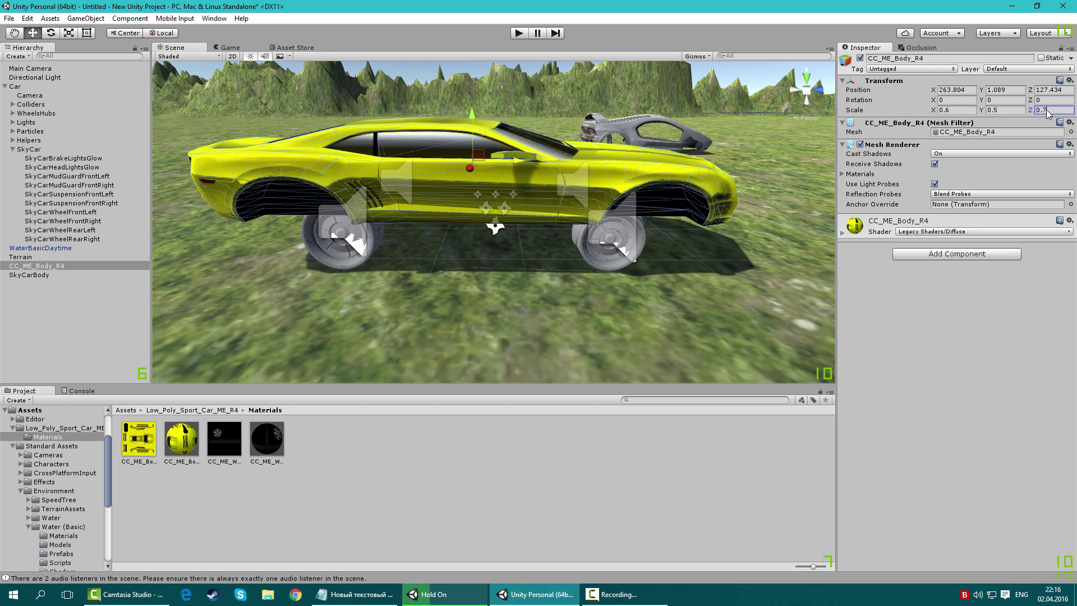
key("BackSpace")
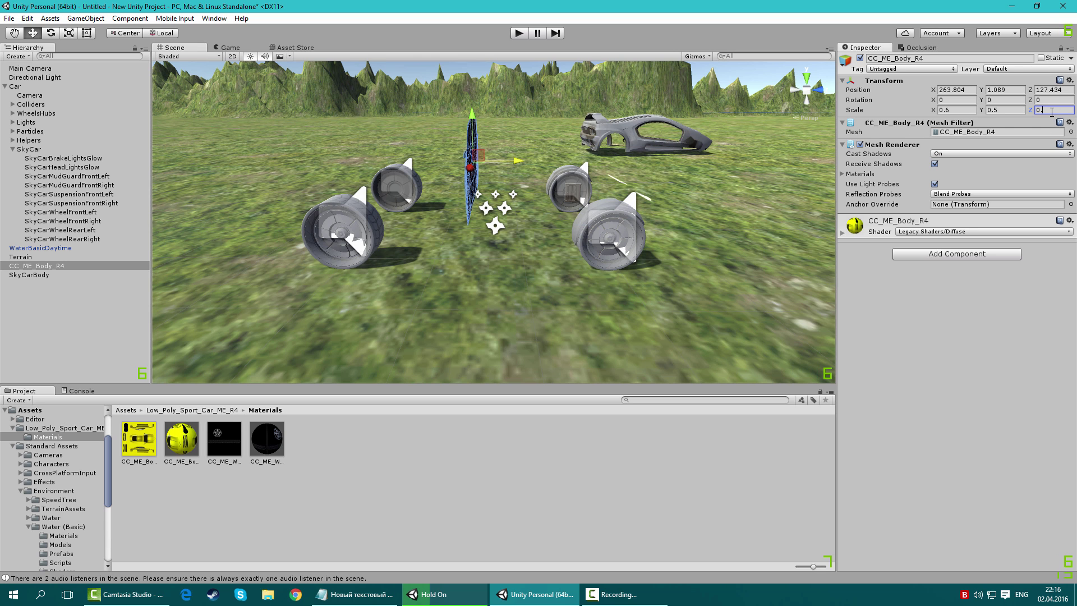
type("6")
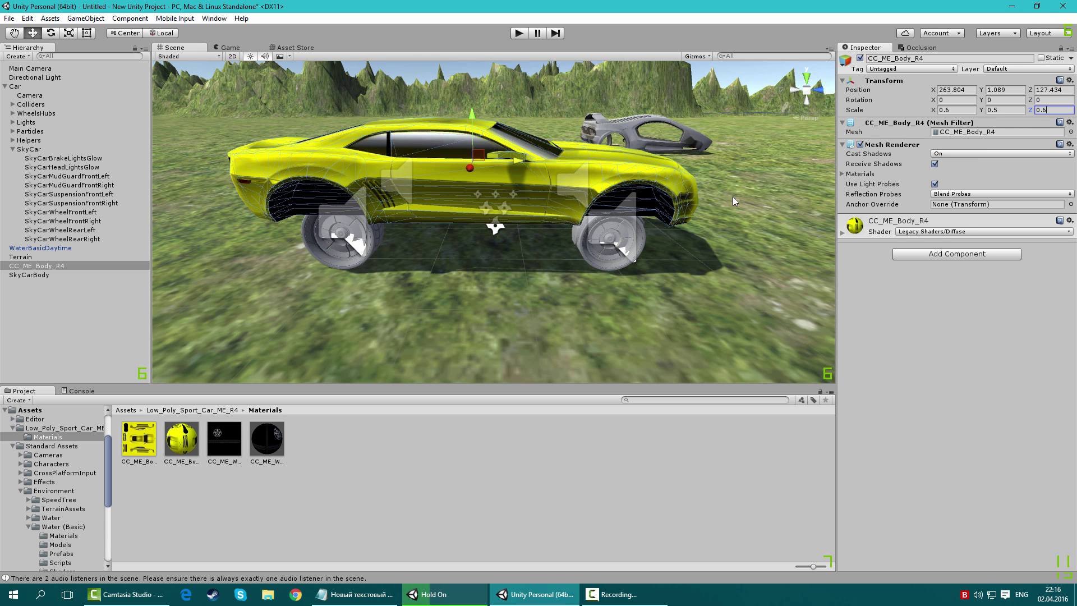
right_click_drag(649, 236, 168, 121)
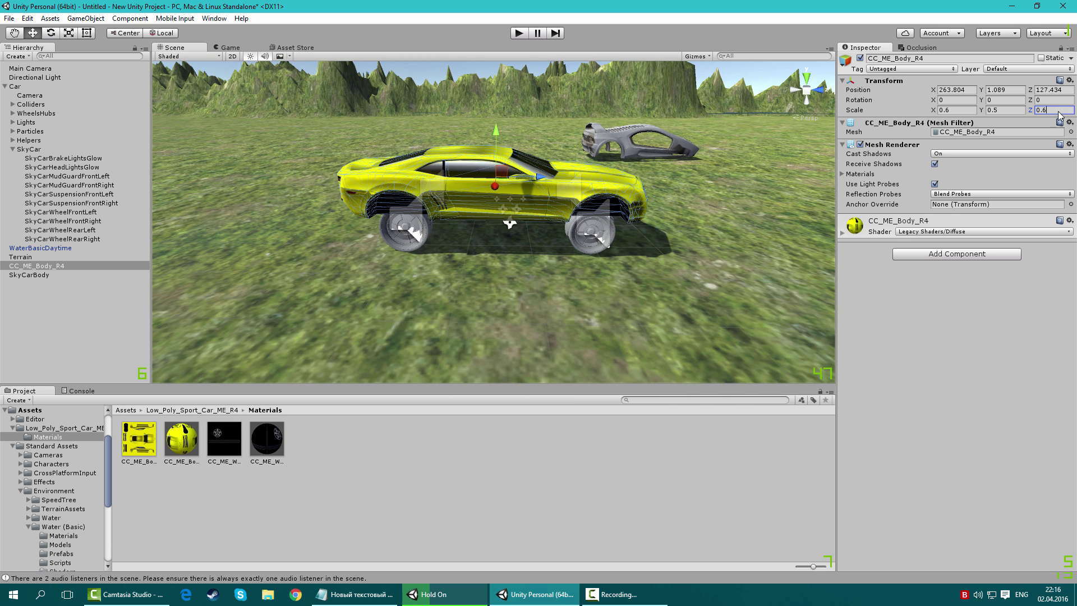
key("BackSpace")
type("55")
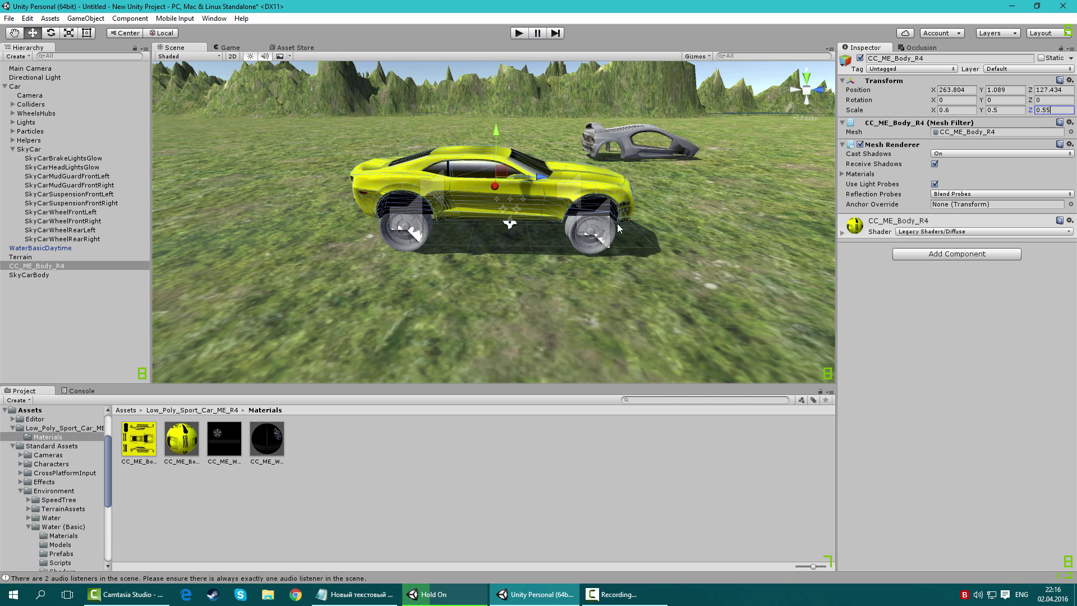
mouse_move(620, 227)
left_mouse_down("alt")
mouse_move(867, 226)
mouse_move(693, 195)
left_mouse_up("alt")
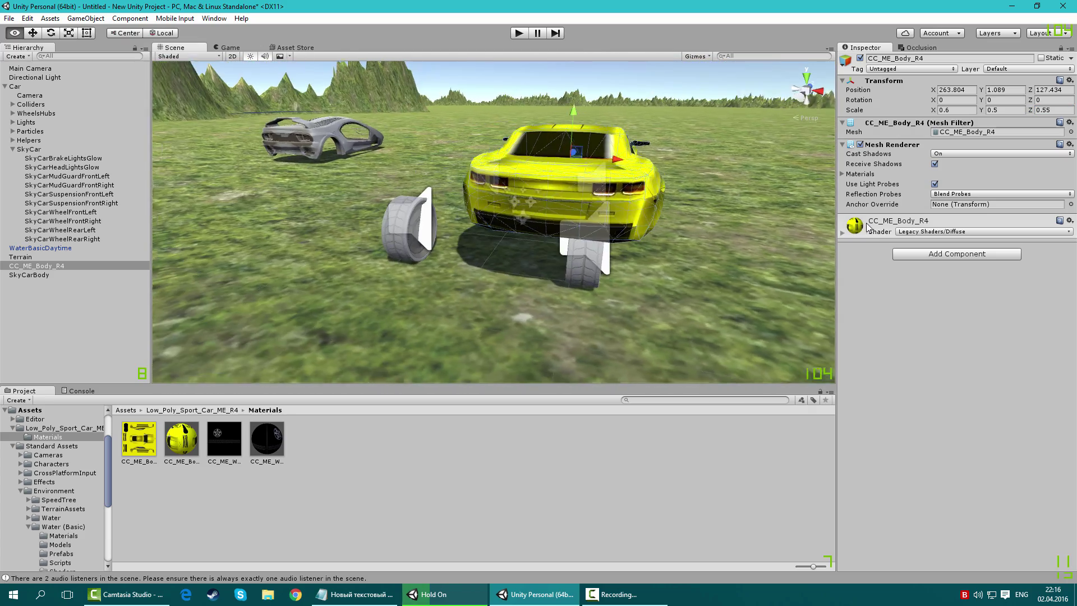
left_click_drag(645, 160, 597, 155)
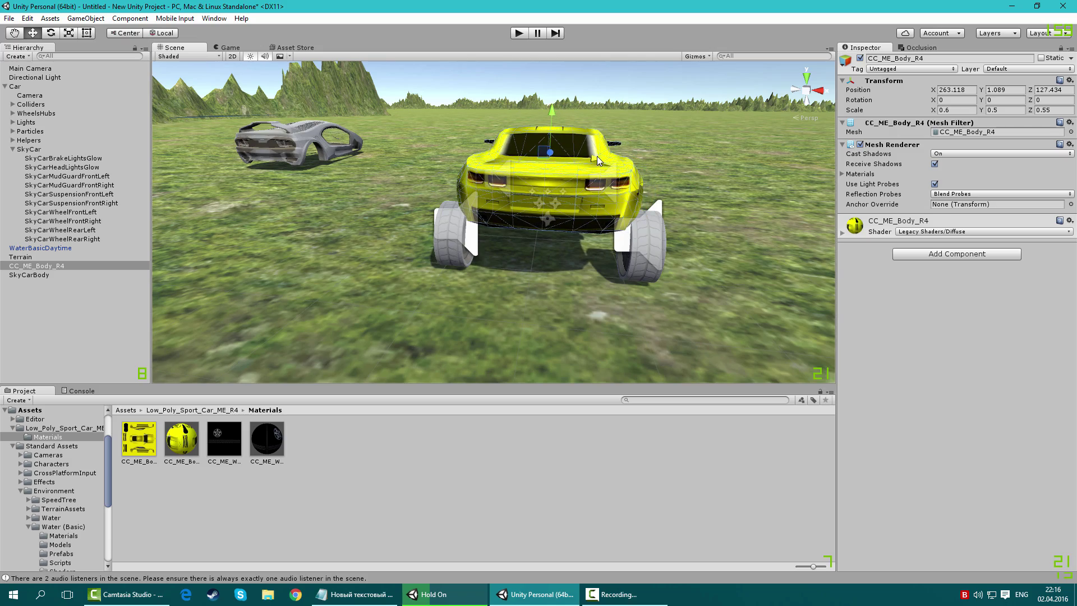
left_click_drag(600, 155, 538, 169, "alt")
mouse_move(632, 190)
left_mouse_down("alt")
mouse_move(492, 210)
mouse_move(852, 196)
mouse_move(764, 197)
left_mouse_up("alt")
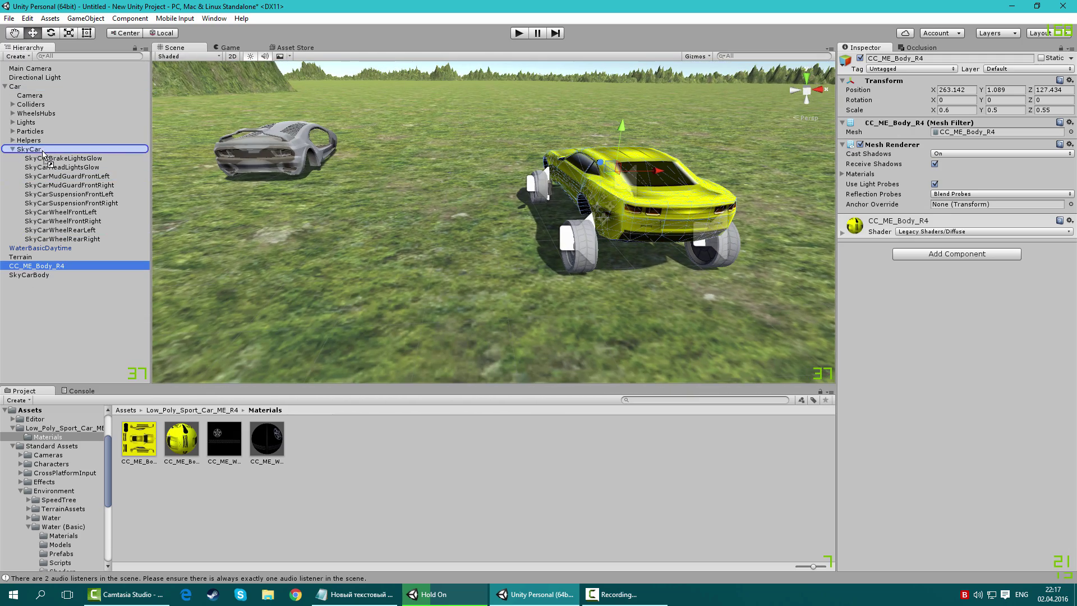
Parent CC_ME_Body_R4 under SkyCar and delete the grey SkyCarBody.
left_click_drag(47, 166, 30, 149)
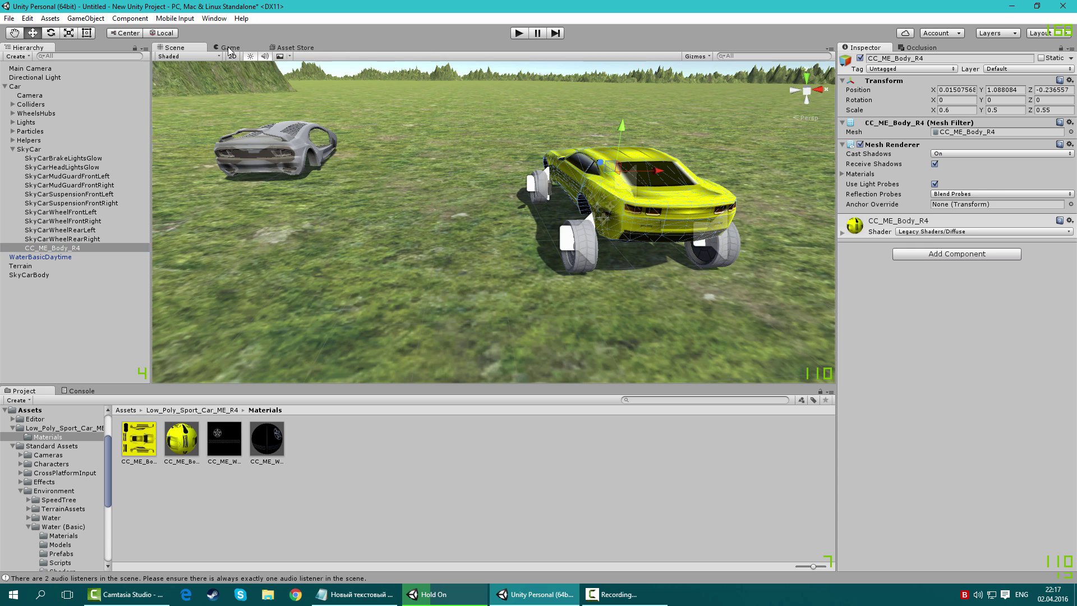
left_click(228, 47)
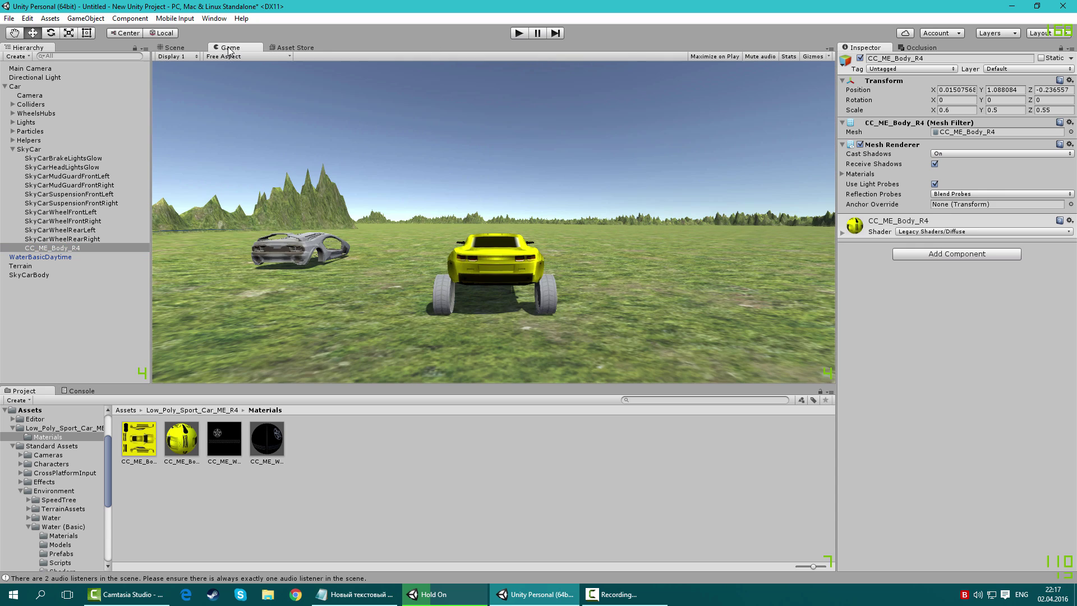
left_click(33, 271)
key("Delete")
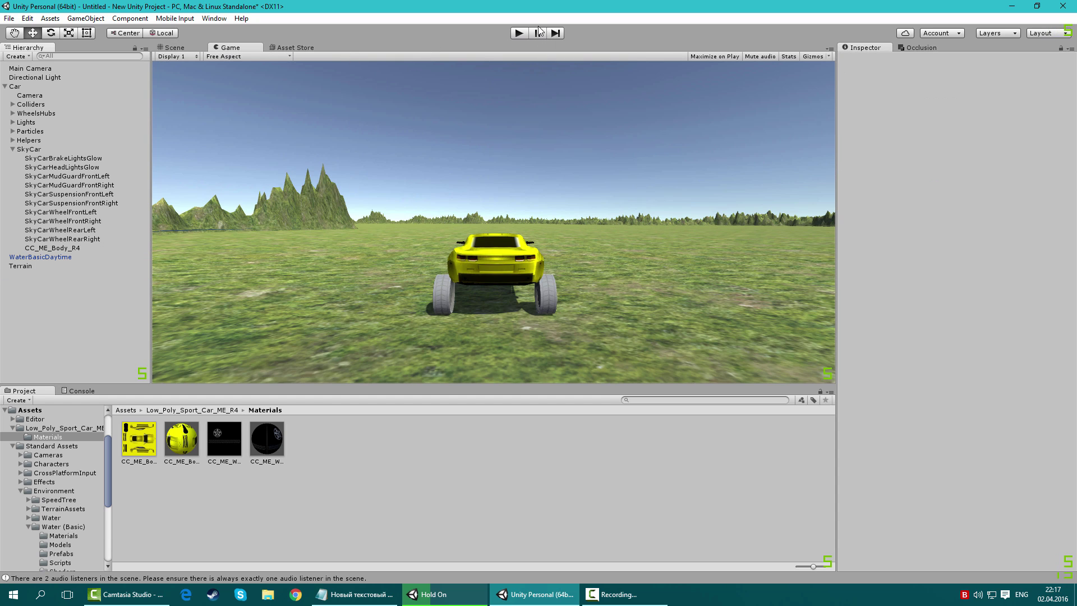
Test-drive the car in Play mode with the arrow keys, then stop.
left_click(520, 33)
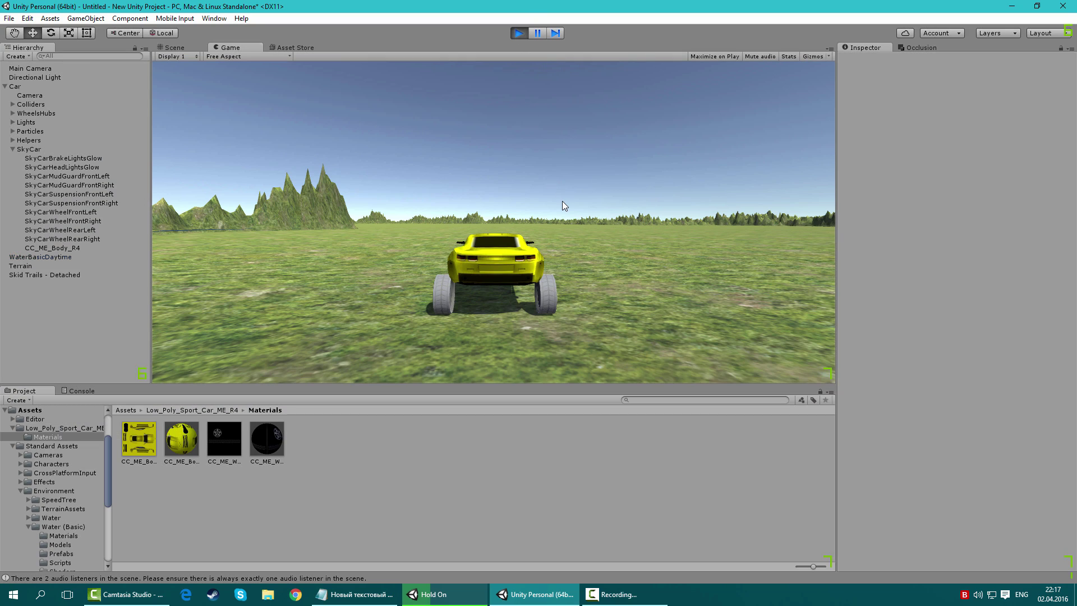
key("Up")
key("Left")
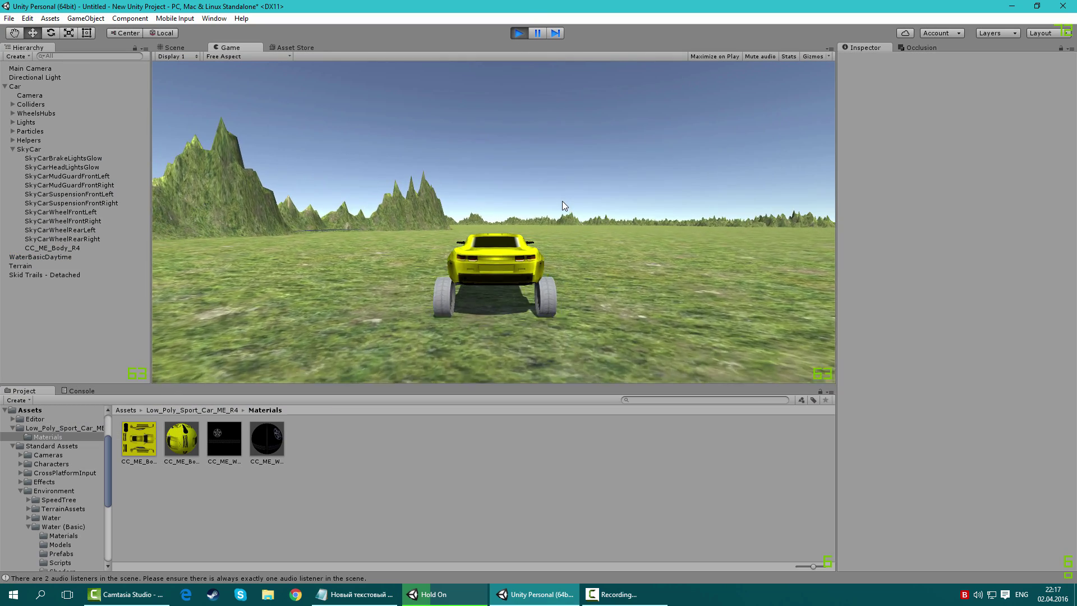
key("Right")
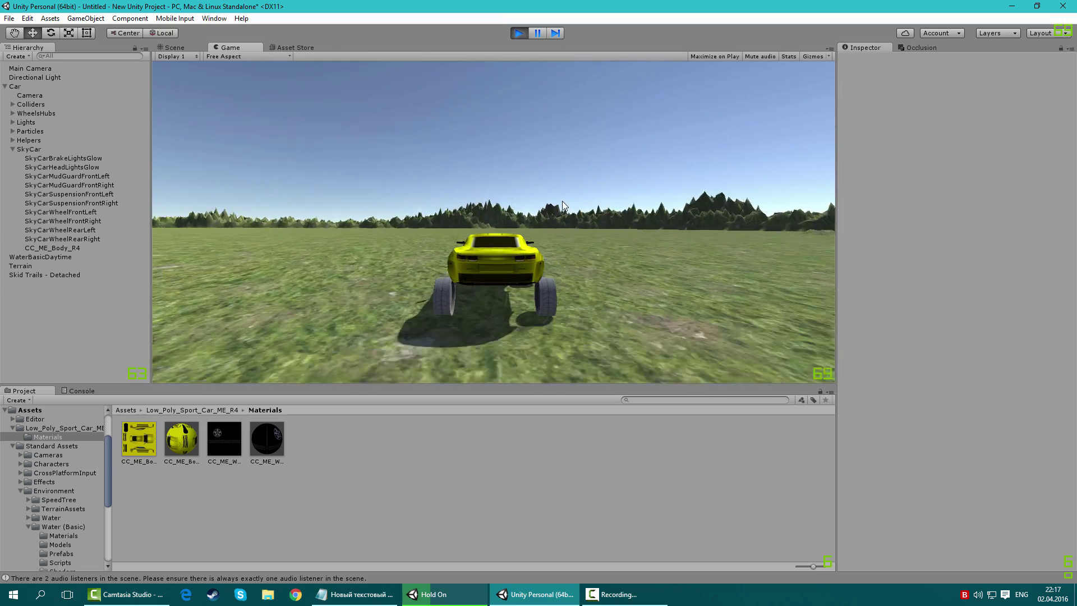
key("Down")
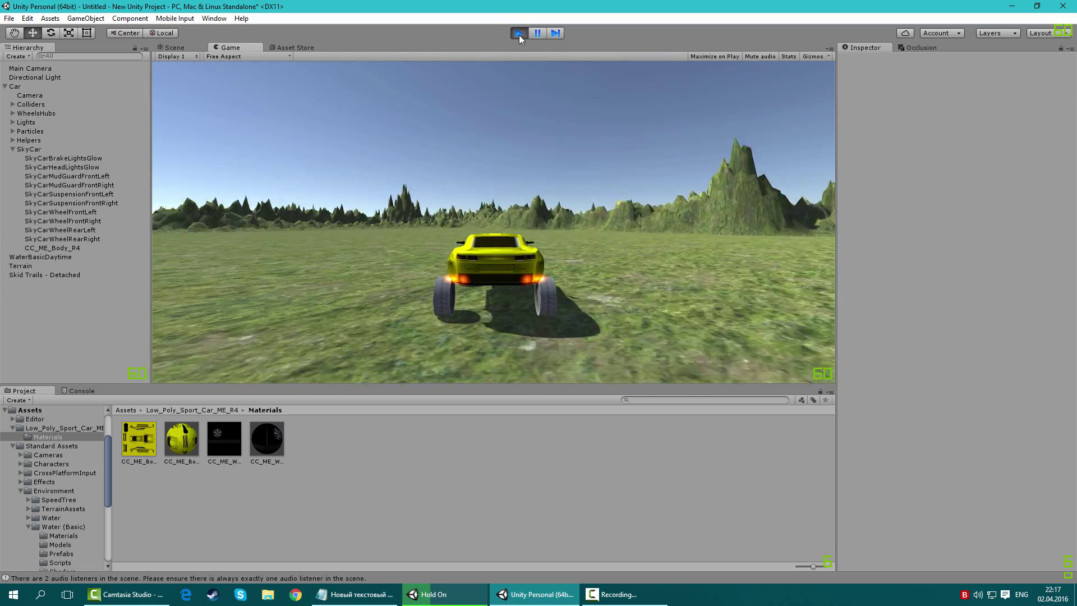
left_click(519, 35)
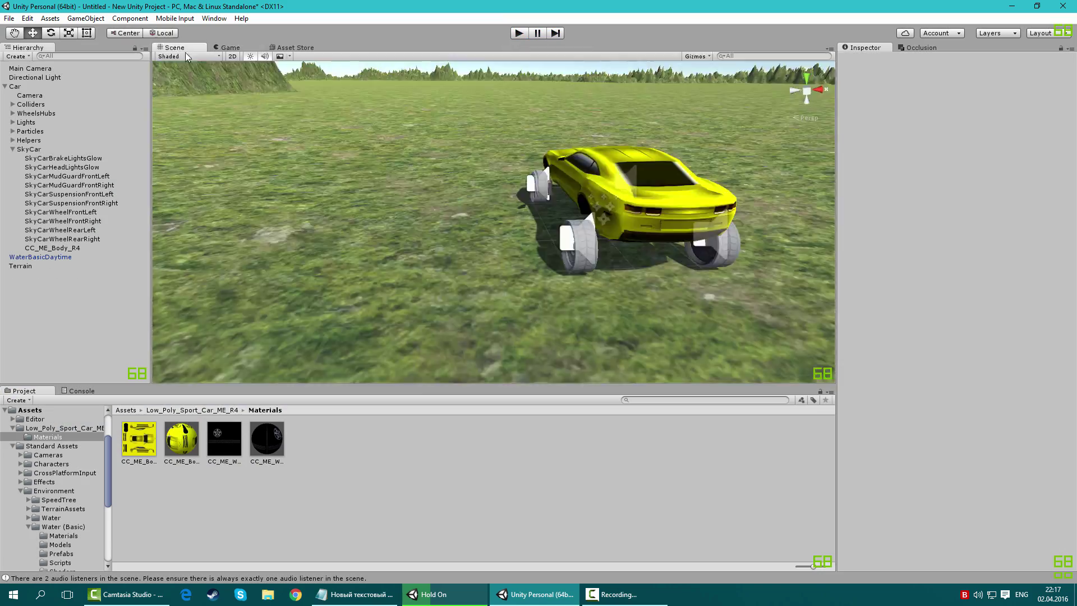
Select CC_ME_Body_R4, set scale 0.8, 0.8, 0.6 and Position Z -0.28.
mouse_move(238, 83)
left_mouse_down("alt")
mouse_move(824, 255)
mouse_move(855, 253)
left_mouse_up("alt")
left_click(529, 171)
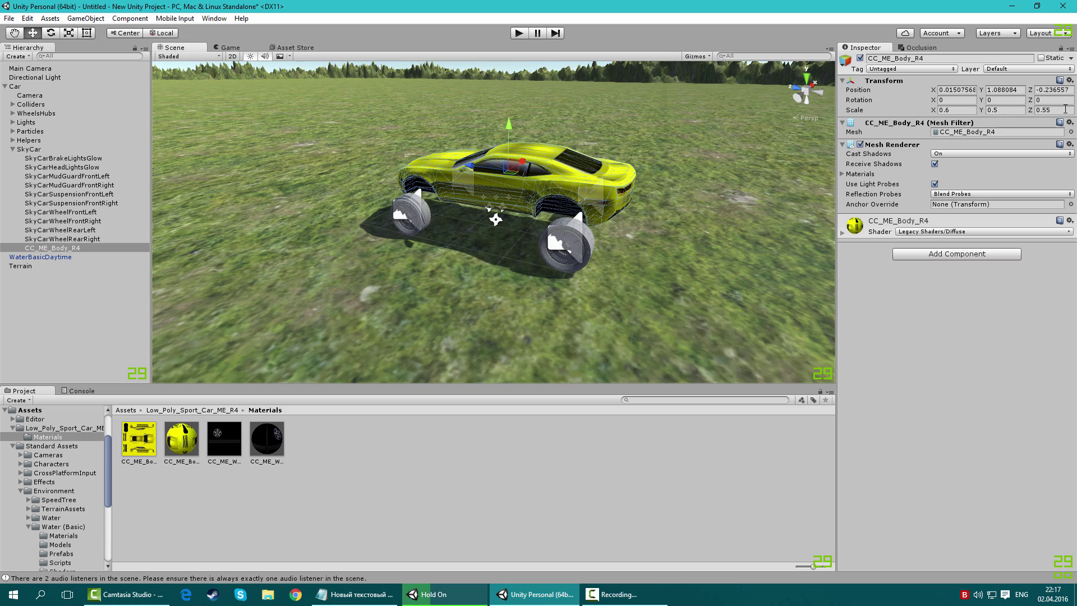
mouse_move(592, 205)
left_mouse_down("alt")
mouse_move(380, 184)
mouse_move(395, 182)
left_mouse_up("alt")
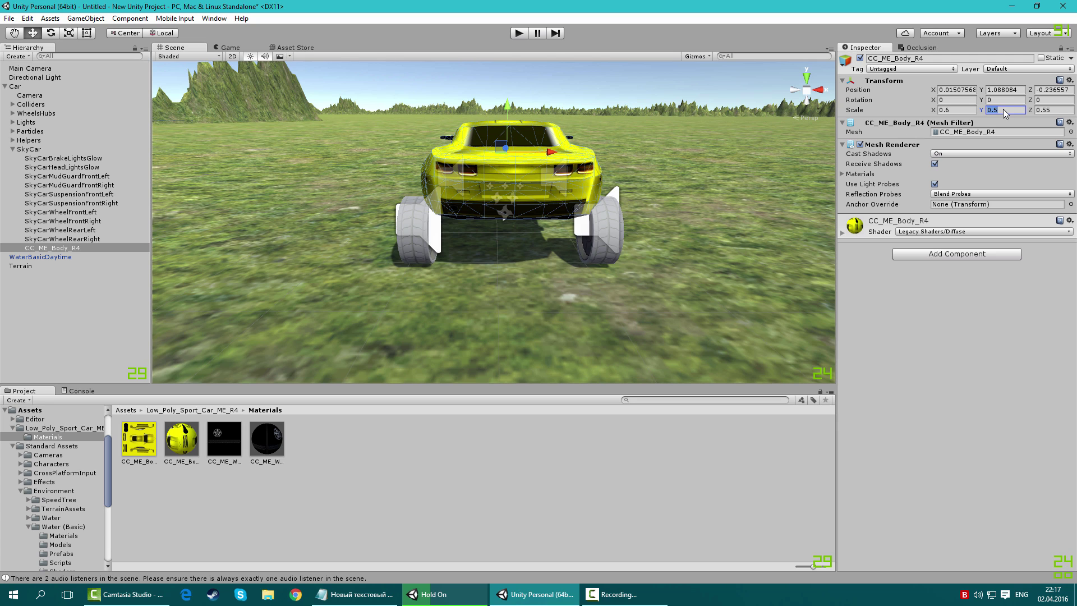
type("1")
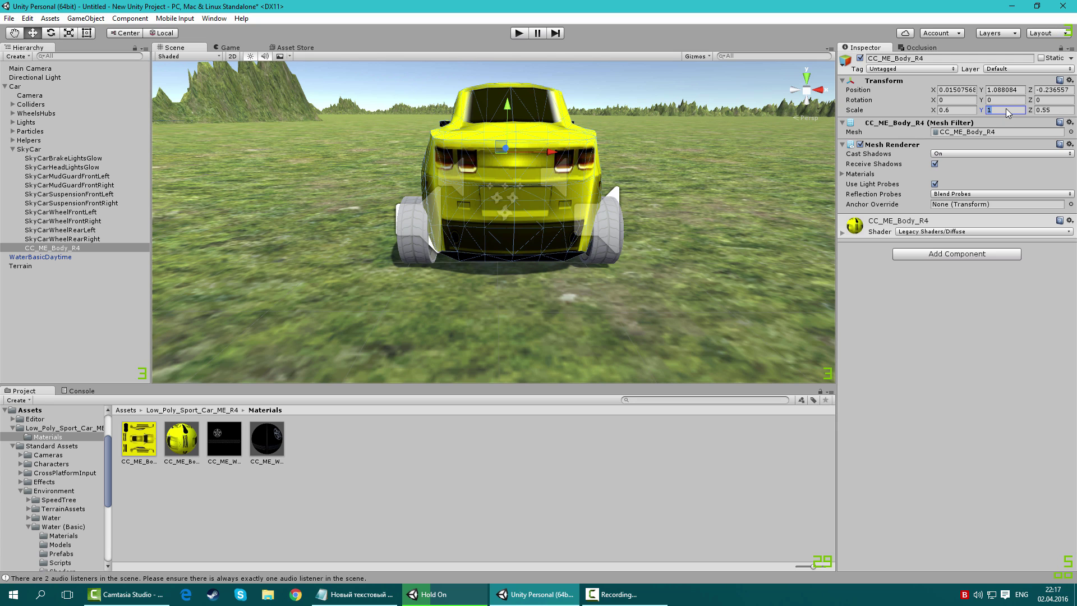
type("0.8")
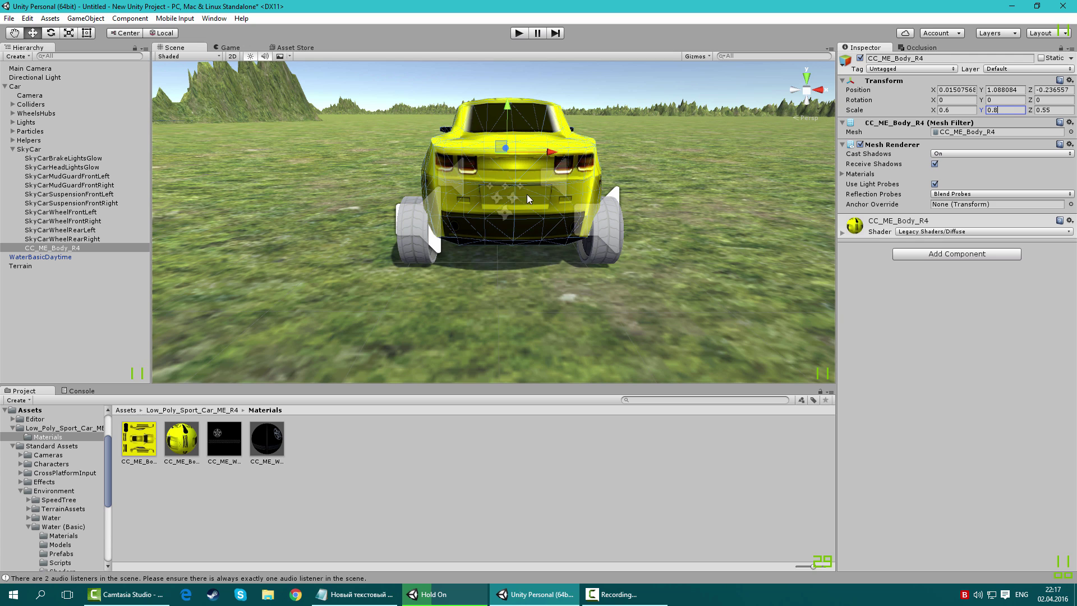
type("0")
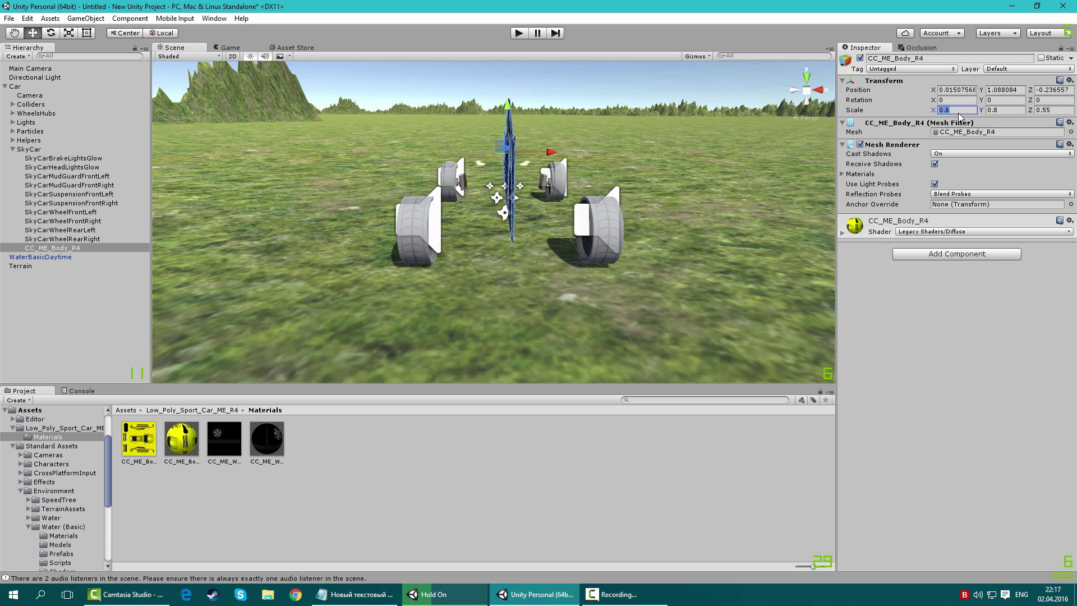
type(".9")
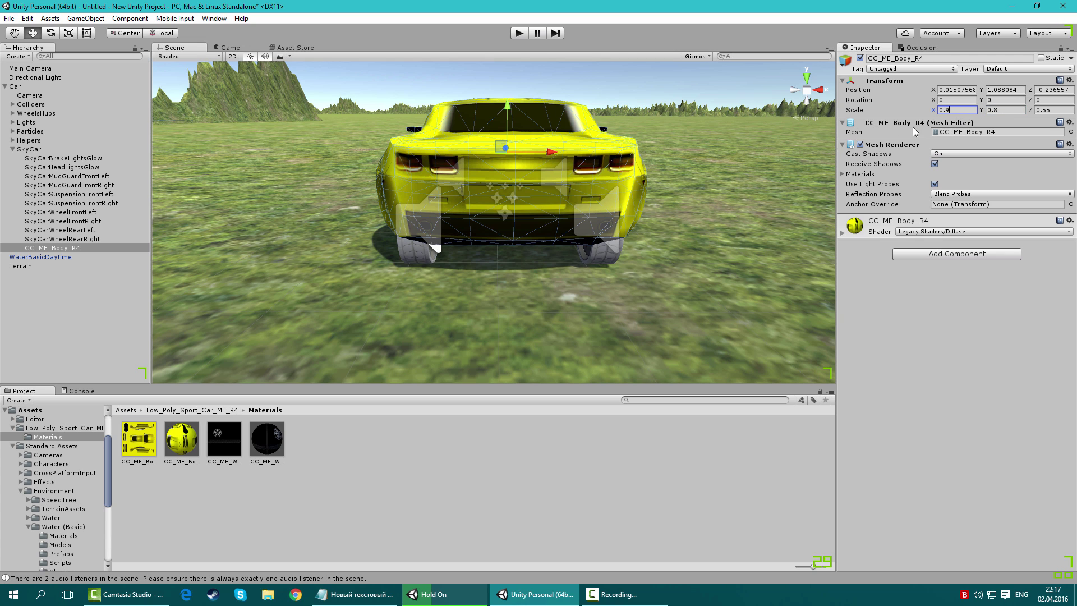
type("0.8")
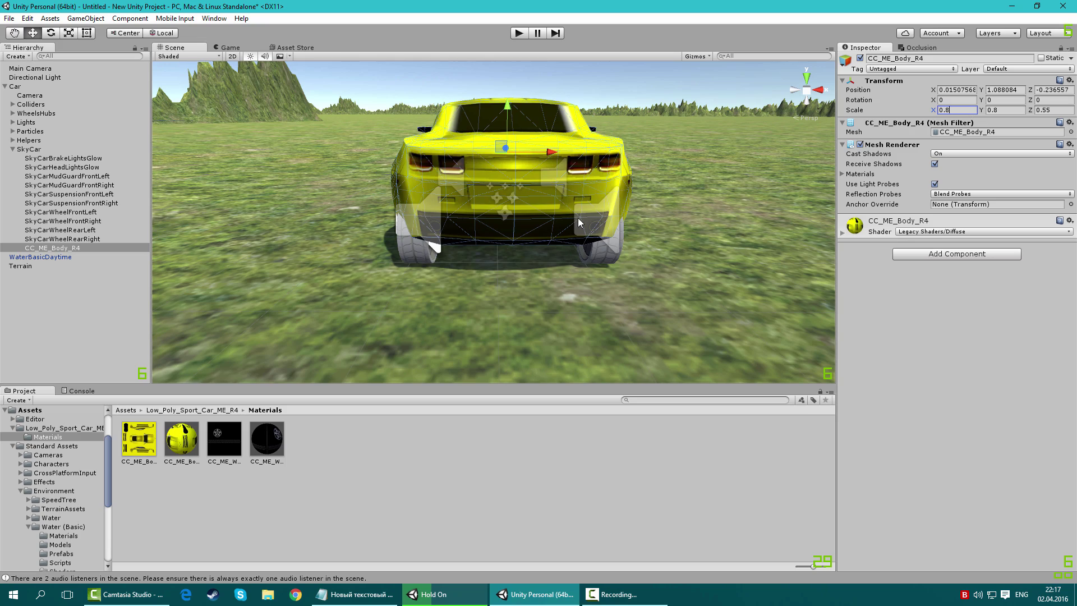
left_click_drag(578, 224, 860, 269, "alt")
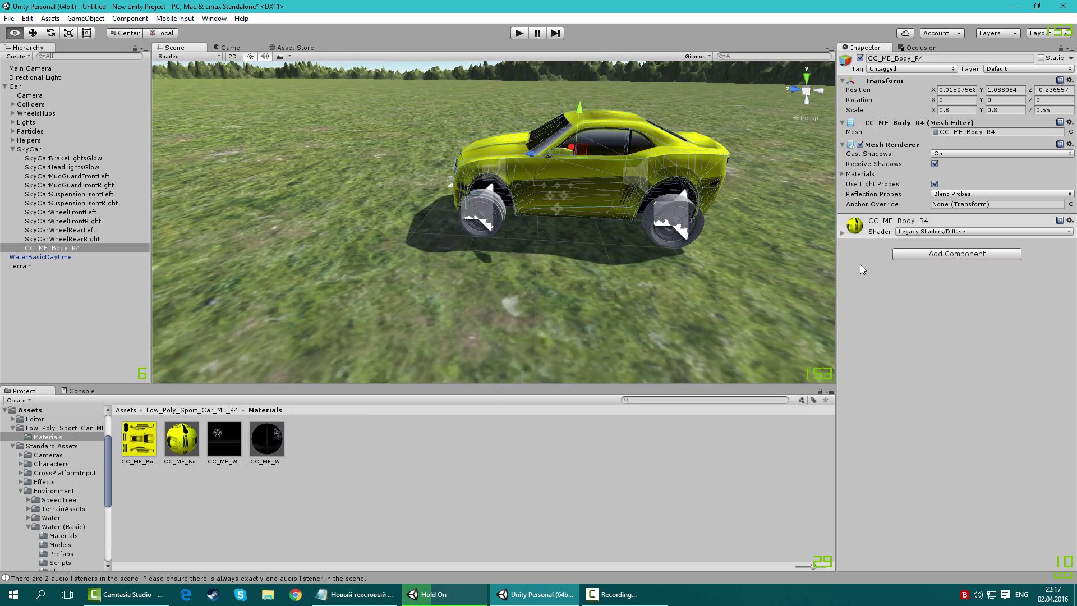
left_click_drag(859, 269, 980, 209, "alt")
type("0.6")
left_click_drag(581, 228, 503, 228, "alt")
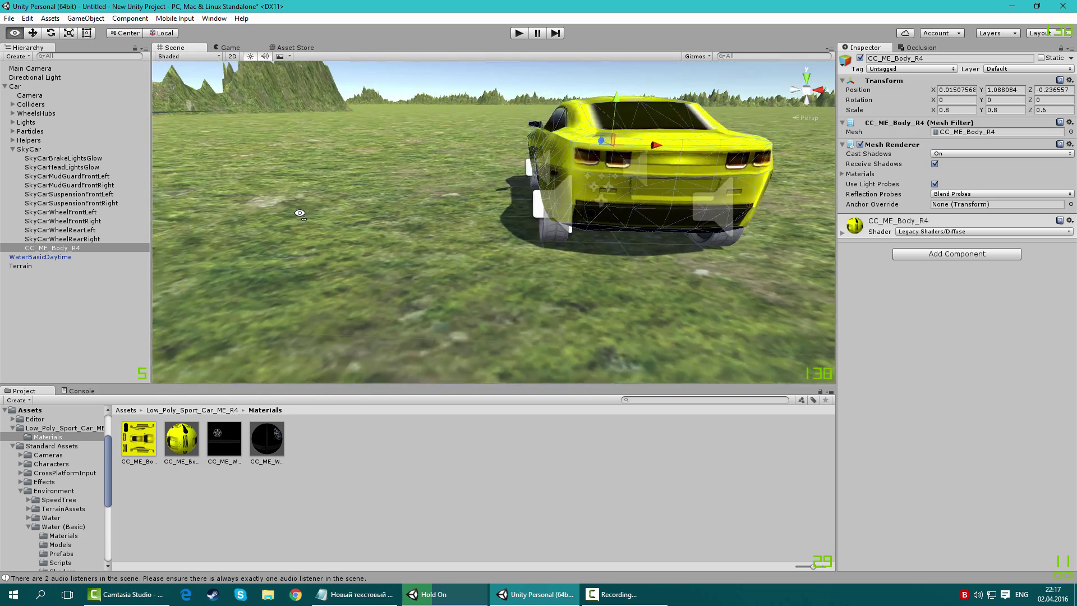
left_click_drag(502, 227, 299, 215, "alt")
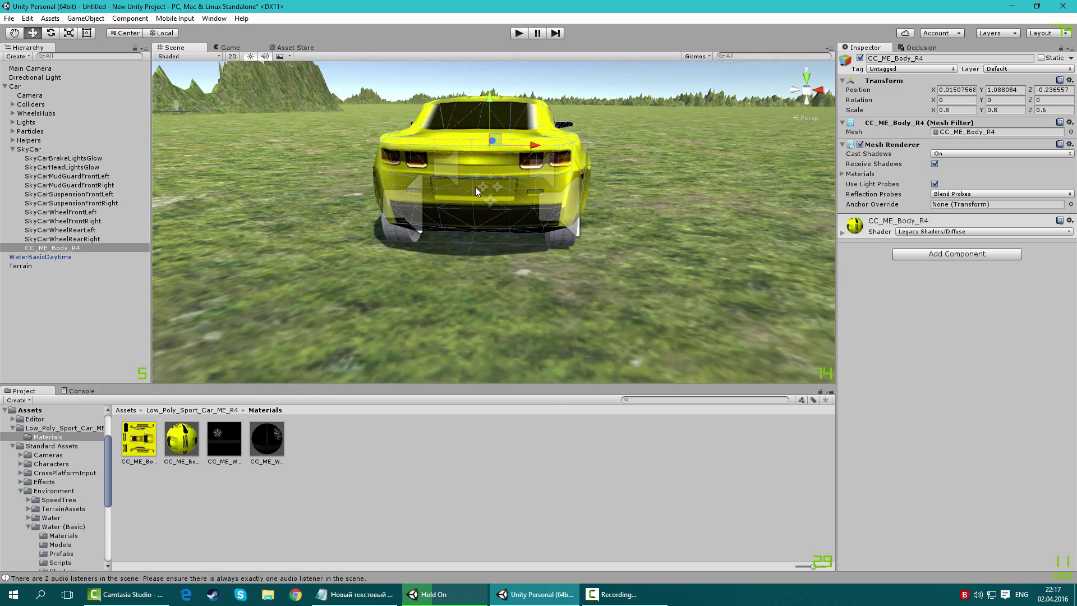
mouse_move(475, 191)
left_mouse_down("alt")
mouse_move(754, 221)
mouse_move(515, 167)
mouse_move(463, 167)
left_mouse_up("alt")
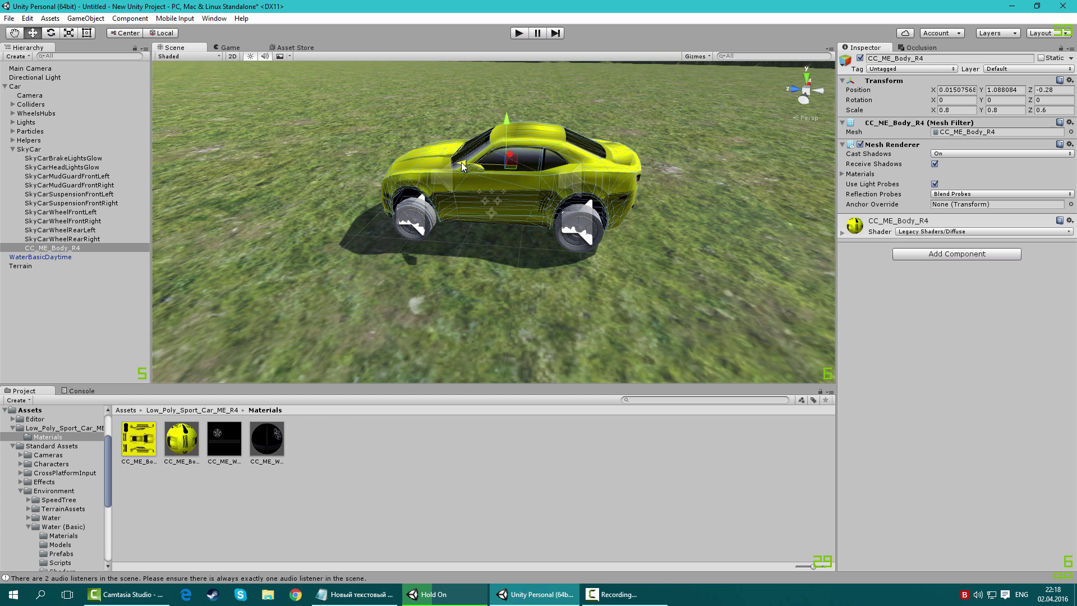
Lower the Camaro body slightly onto the chassis, checking it through the Game camera.
left_click(230, 47)
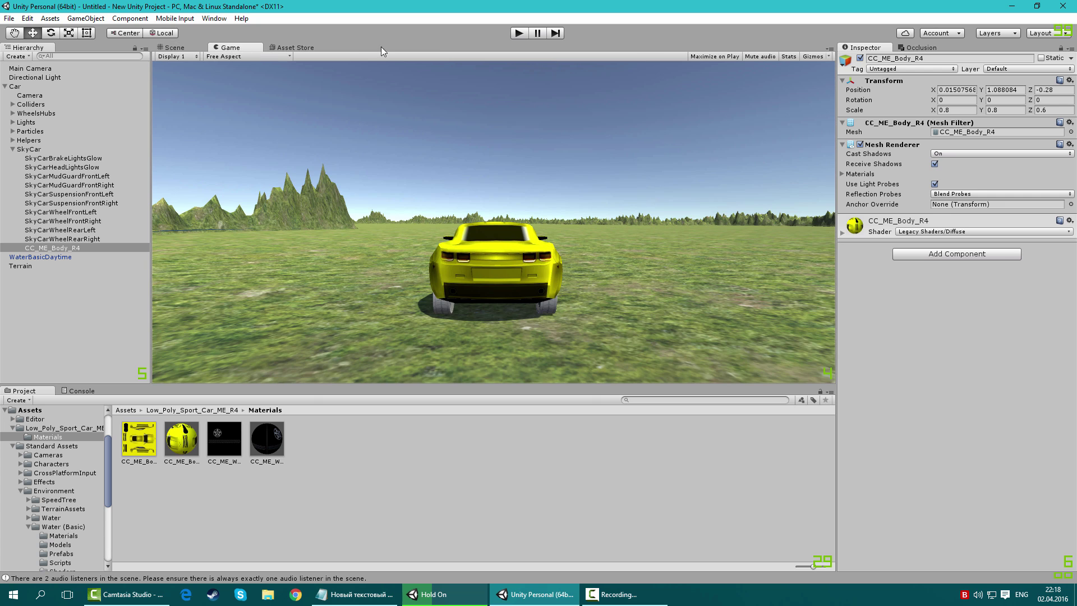
left_click(173, 49)
left_click_drag(510, 120, 501, 123)
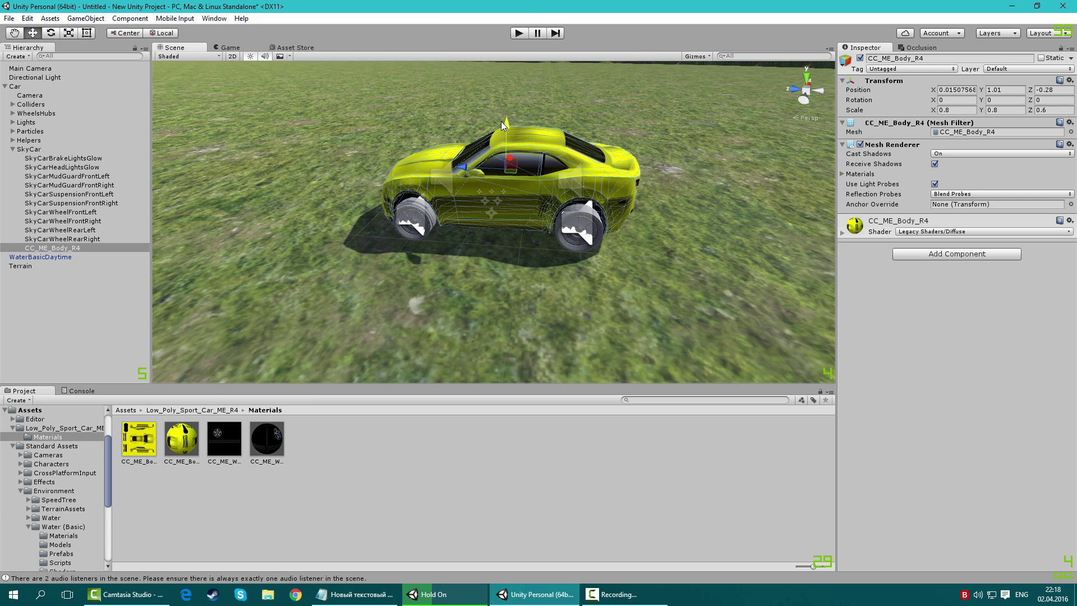
left_click(220, 48)
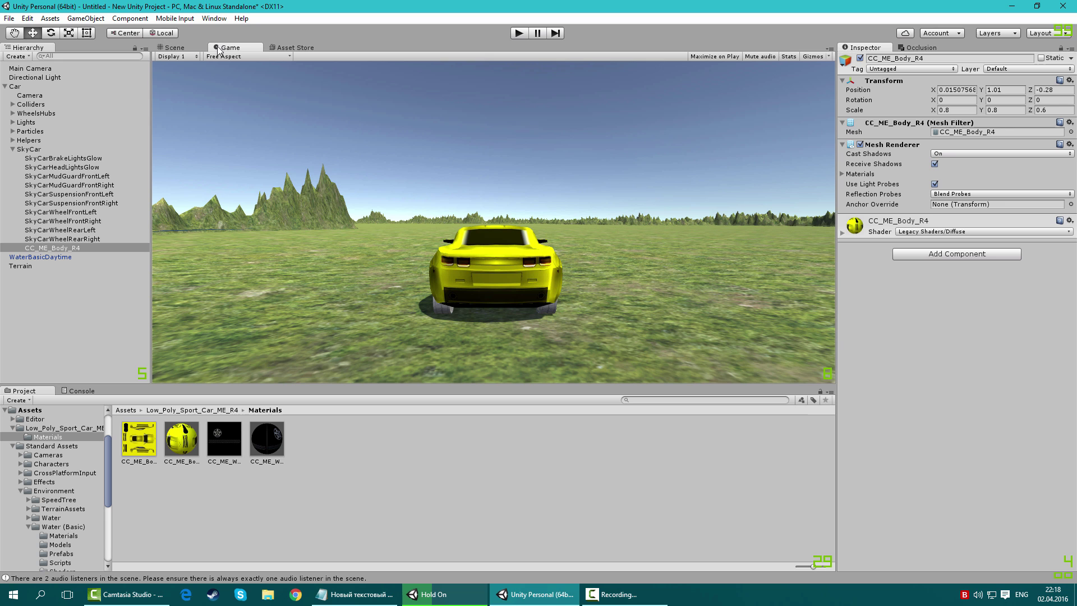
Run a short test drive, stop it, and return to the Scene view.
left_click(519, 34)
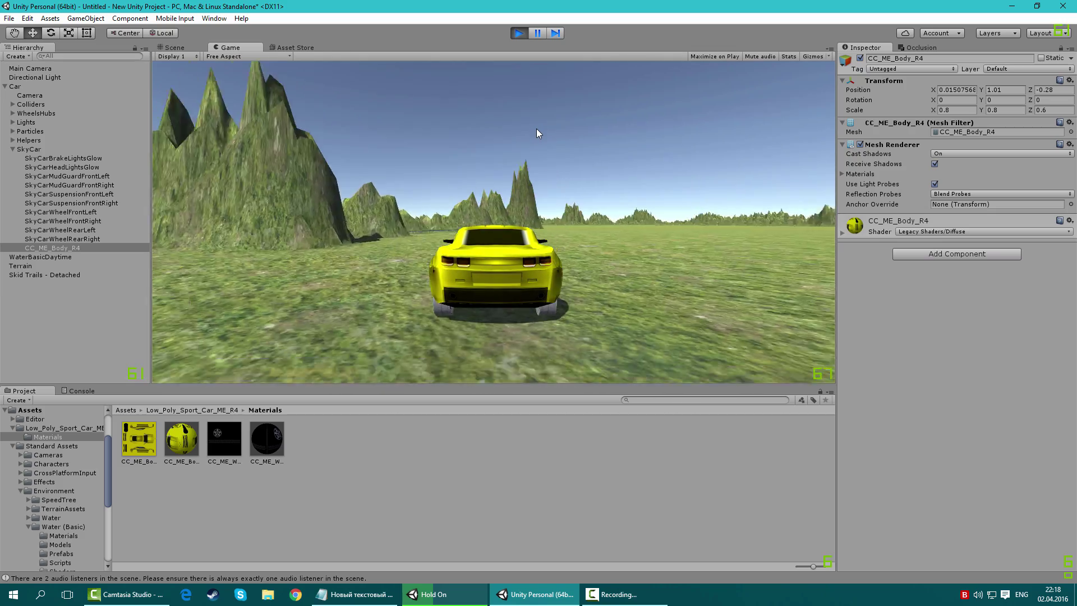
left_click(518, 33)
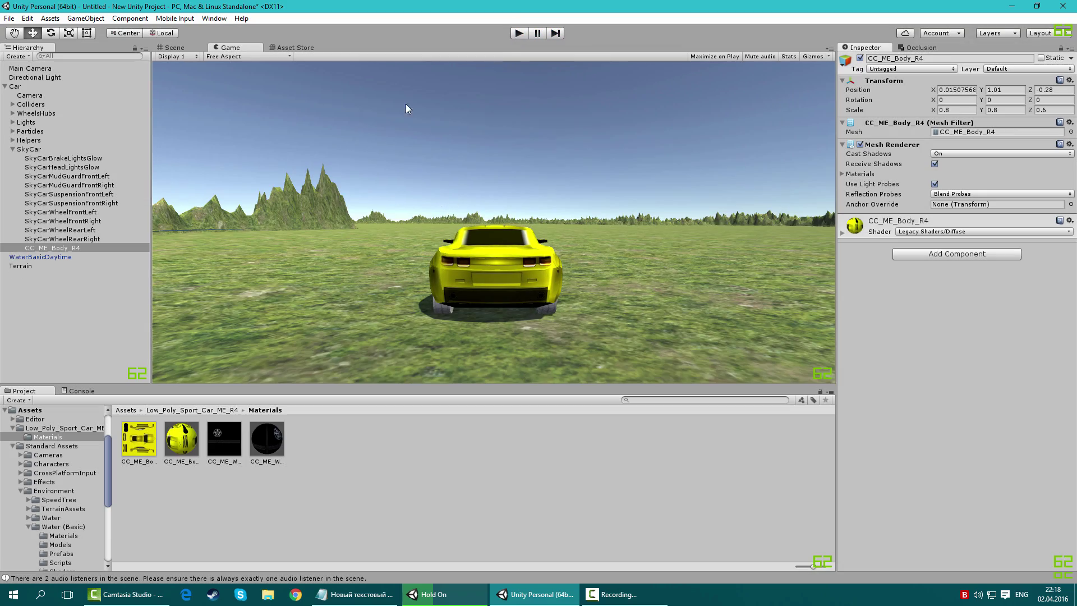
left_click(172, 48)
Set the Camaro body to Position Y 0.94, preview it in Game view, then start Play.
right_click_drag(150, 120, 163, 121)
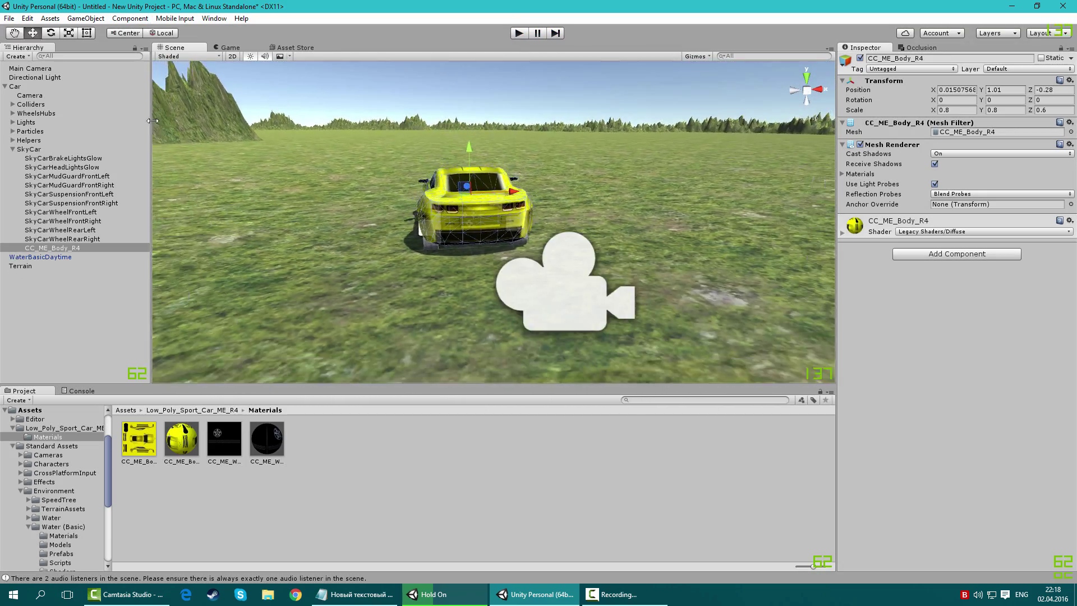
right_click_drag(493, 222, 522, 223)
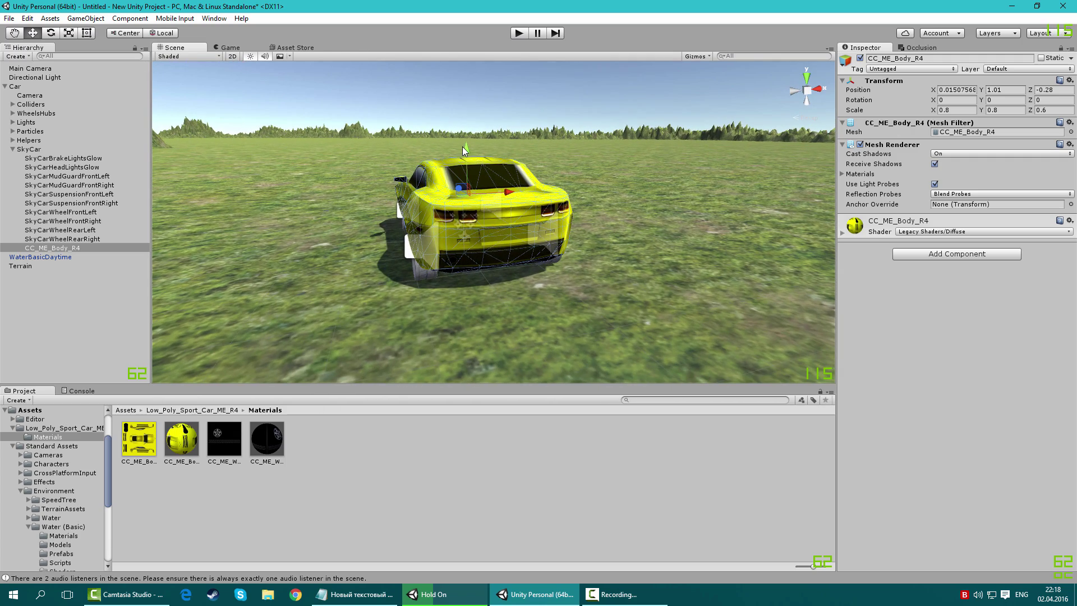
left_click_drag(461, 146, 465, 153)
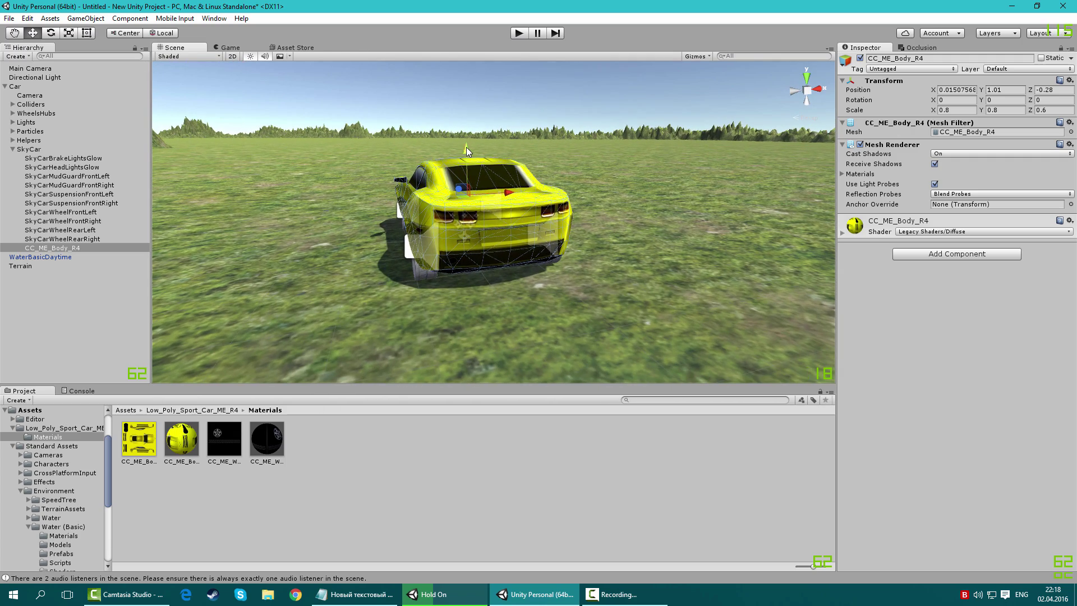
left_click(229, 48)
left_click(179, 48)
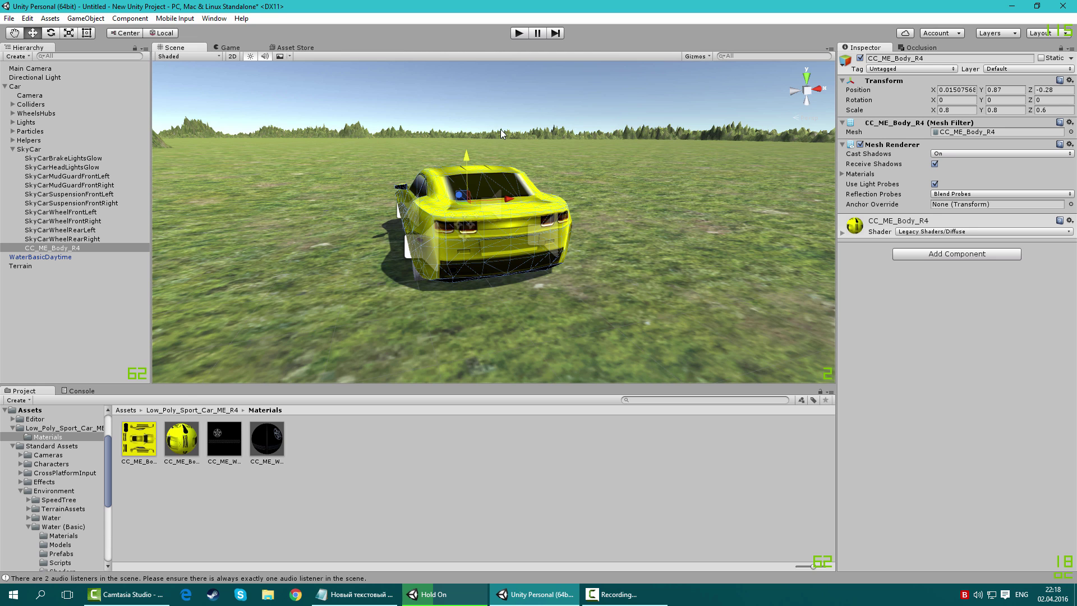
left_click_drag(471, 155, 462, 150)
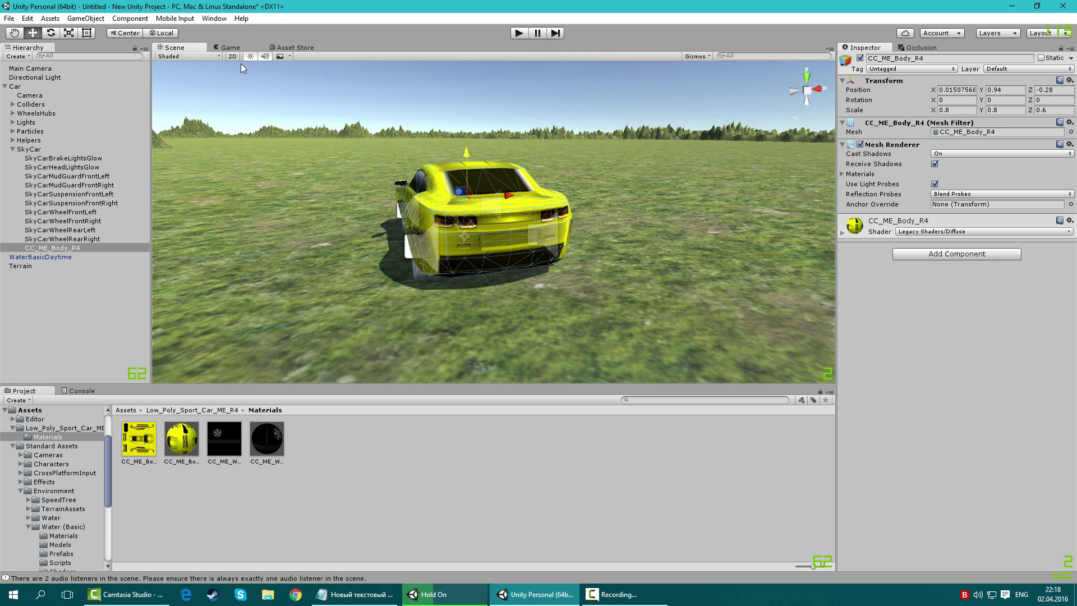
left_click(229, 47)
left_click(519, 33)
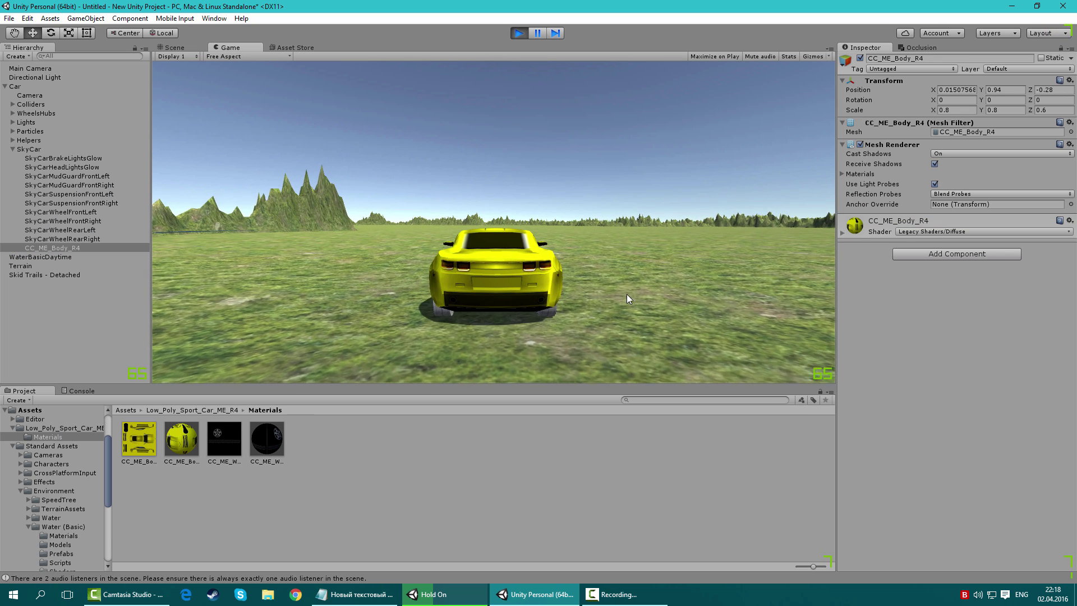
Drive the car forward across the grass and over the hills toward the mountains.
key("Up")
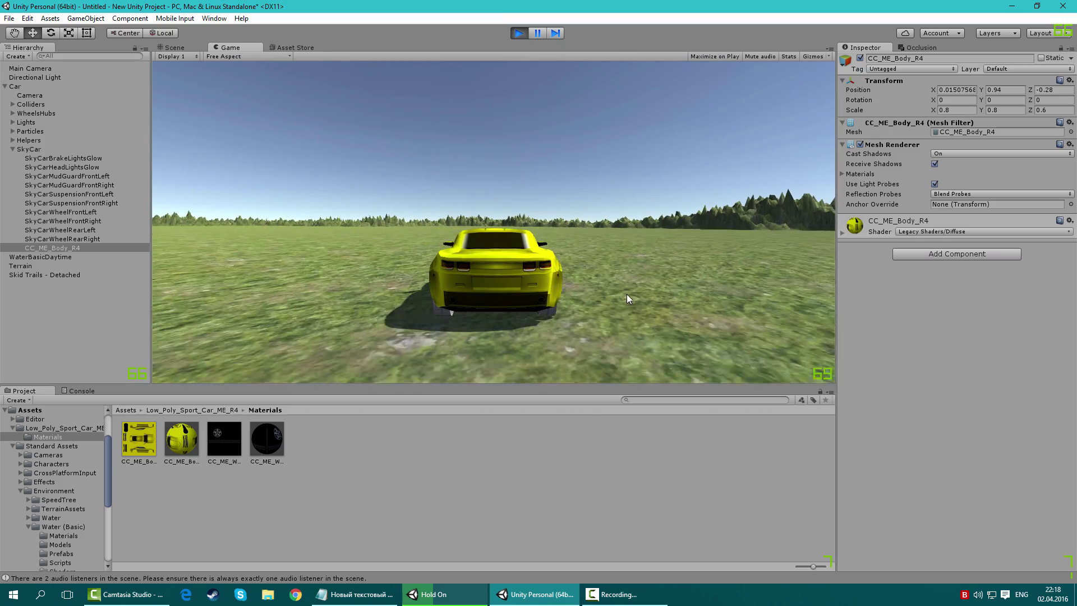
key("Up")
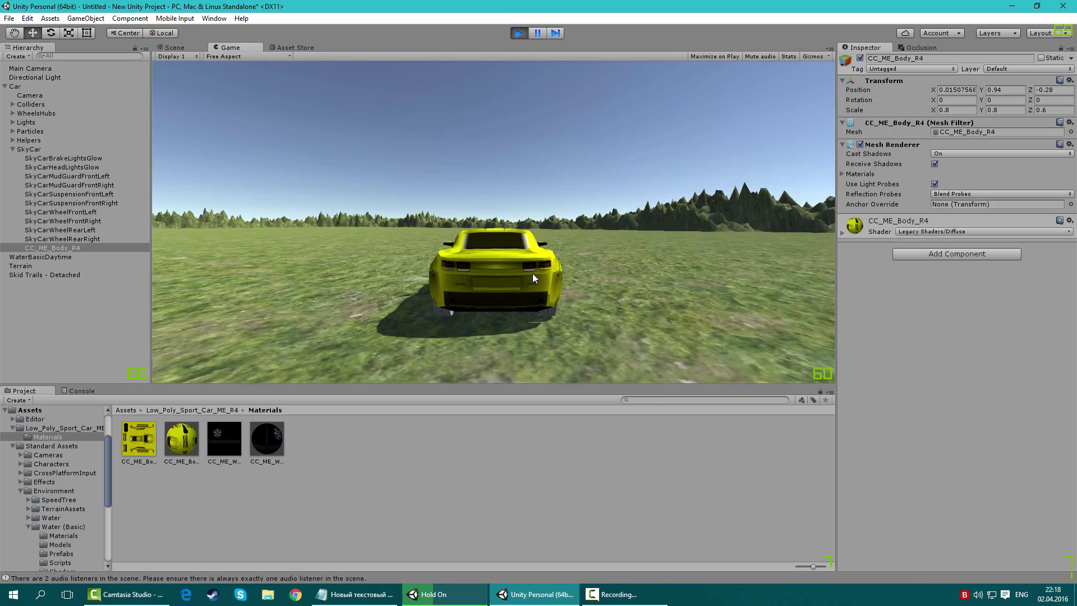
key("Up")
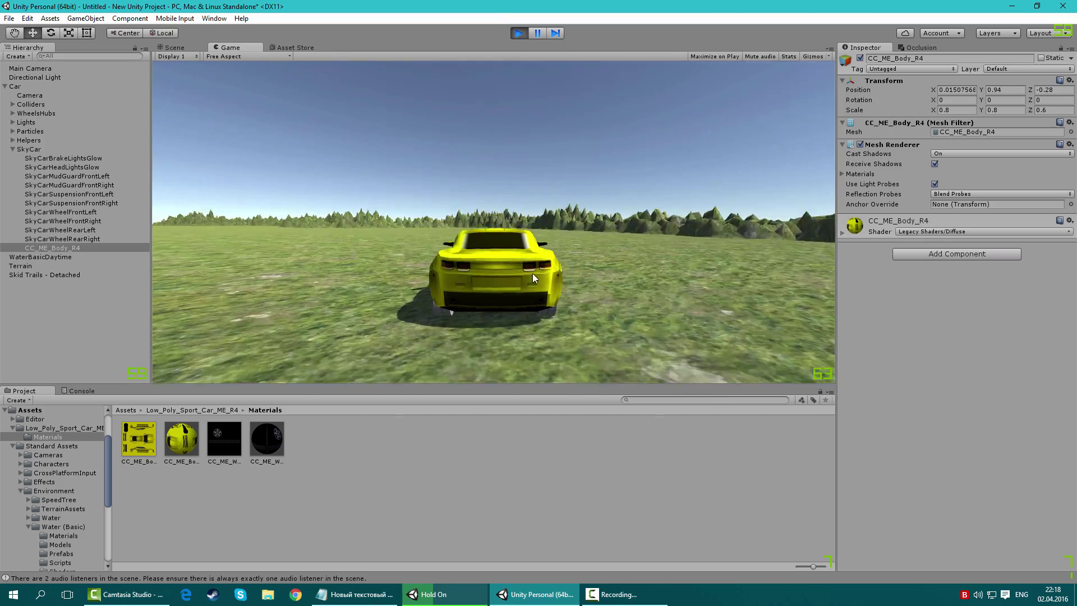
key("Up")
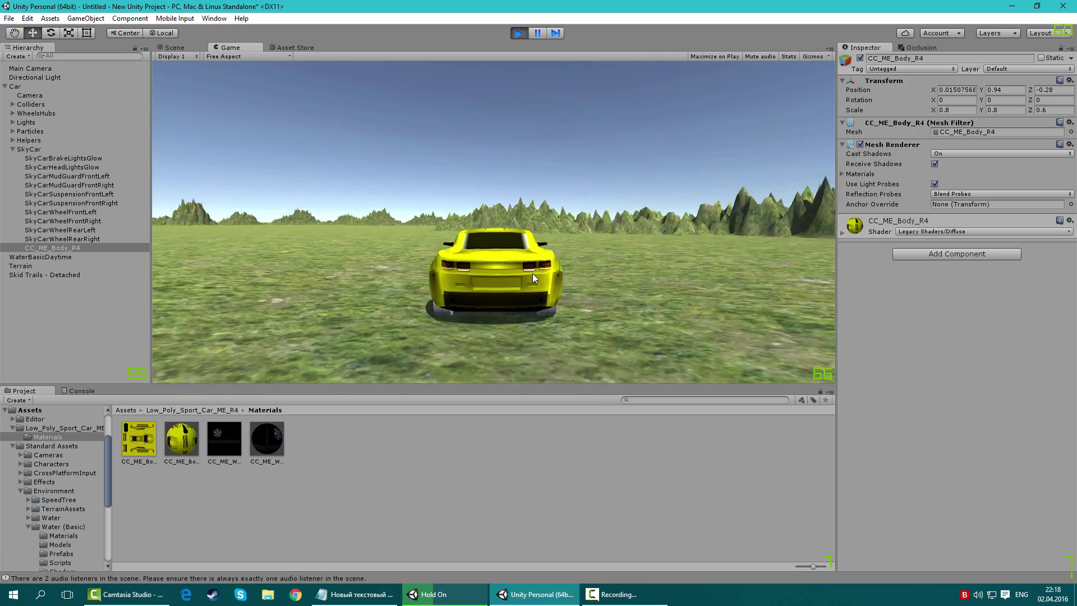
key("Up")
key("Right")
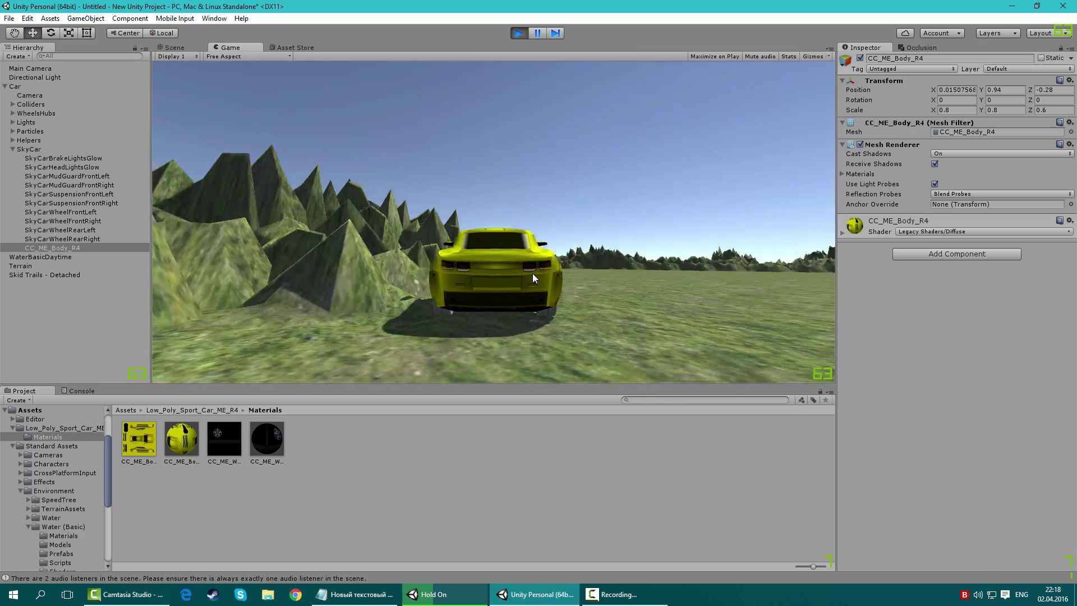
key("Up")
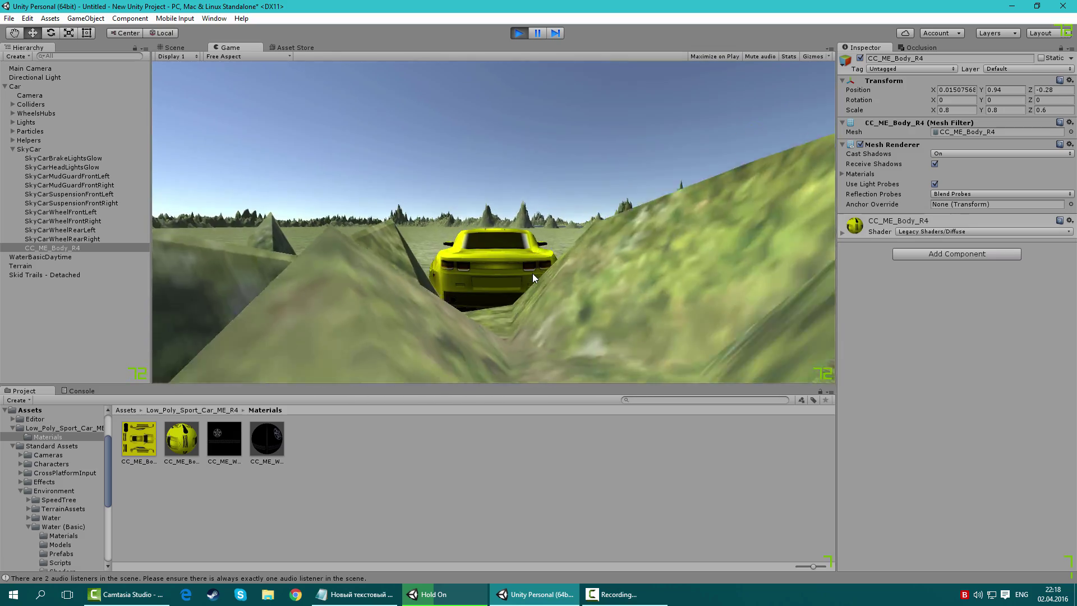
key("Up")
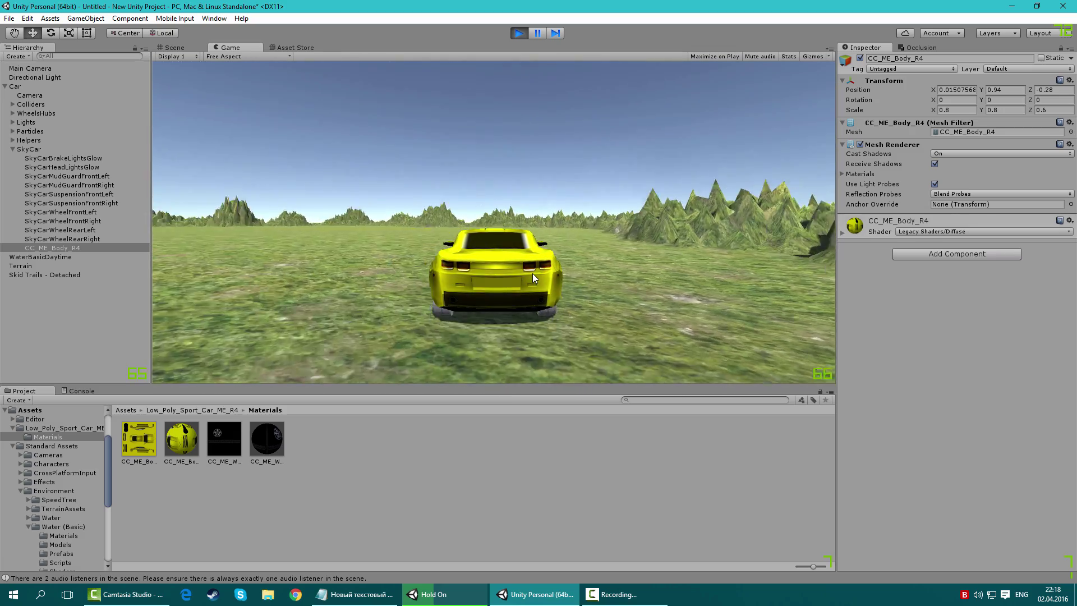
key("Up")
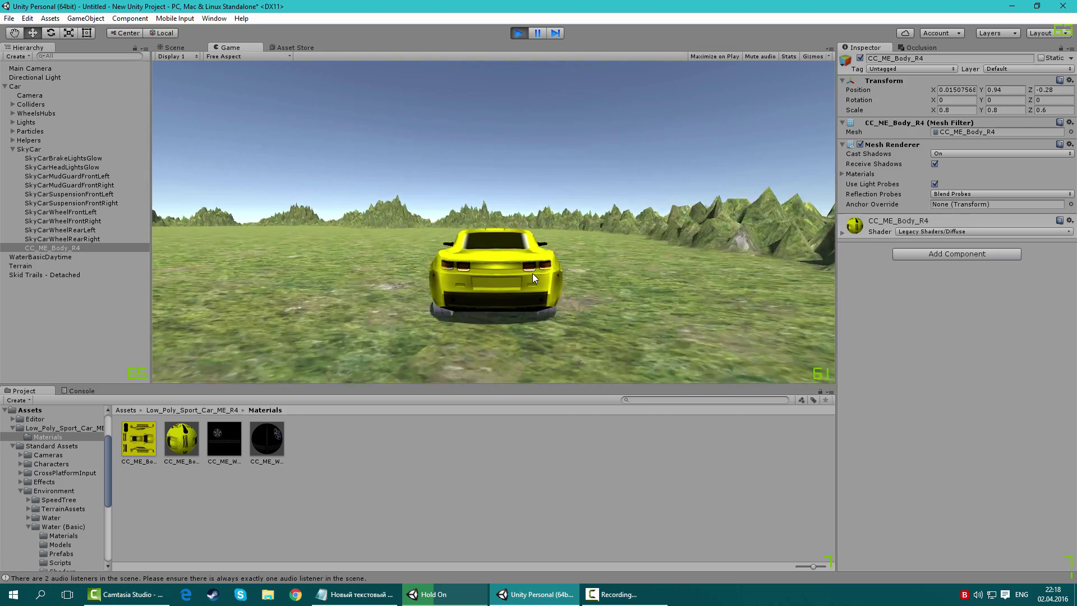
key("Up")
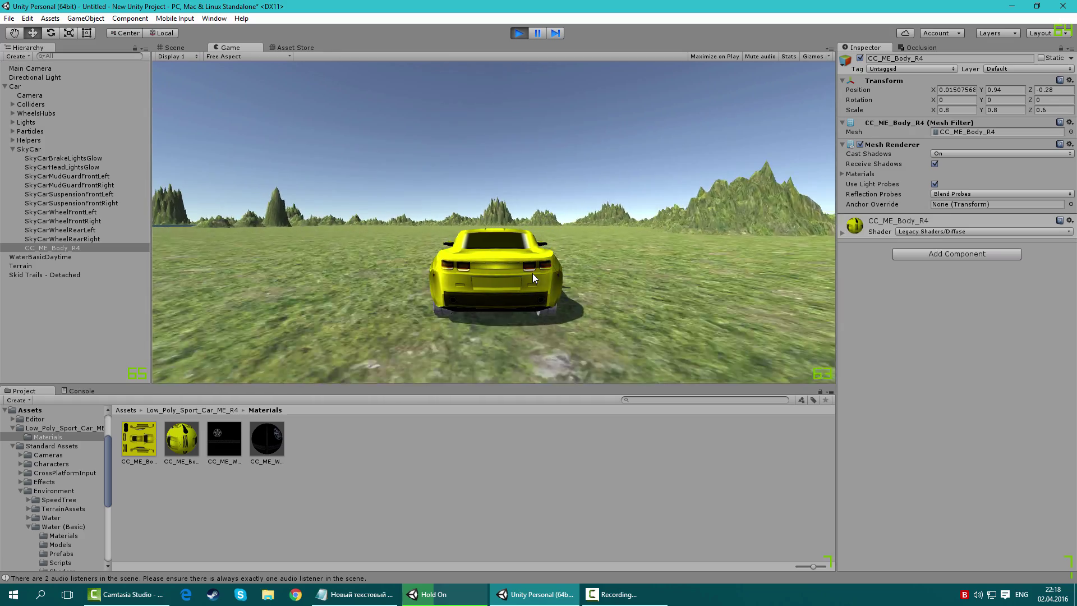
key("Up")
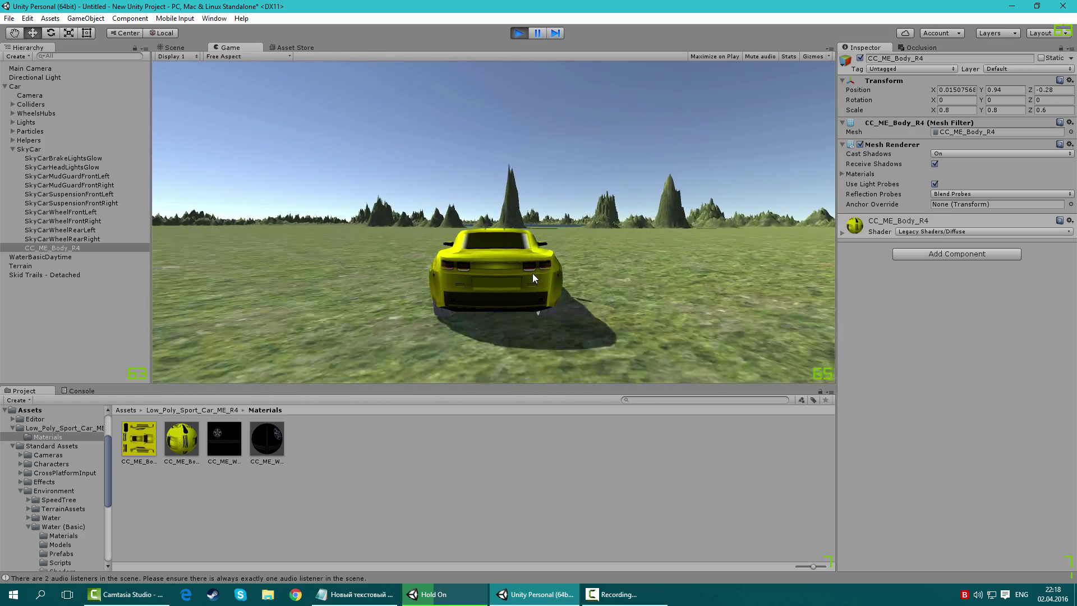
Steer the car away from the mountains toward the forest, across the grass.
key("Left")
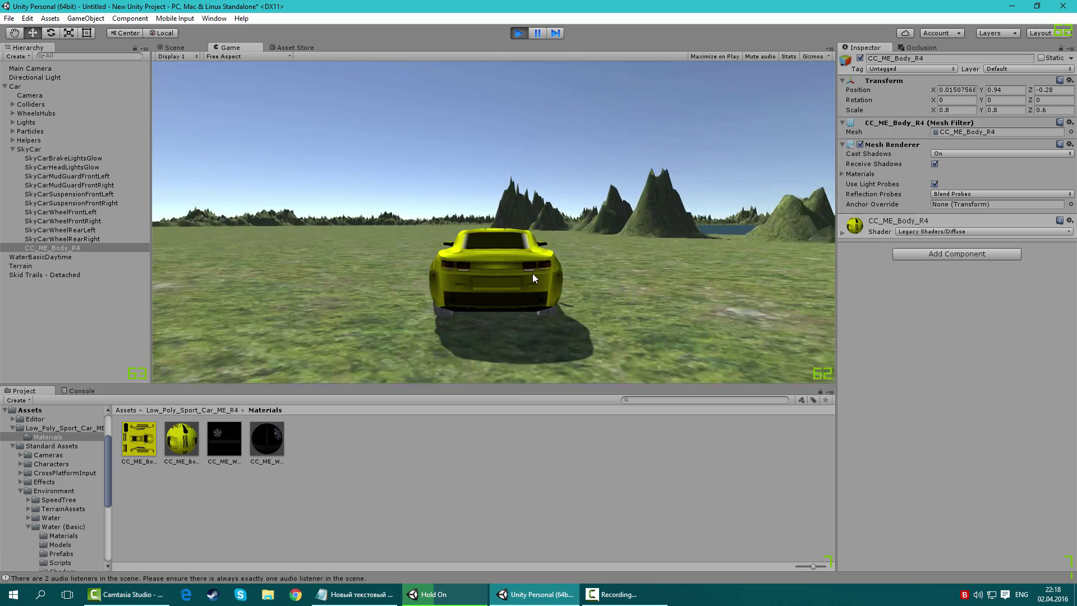
key("Left")
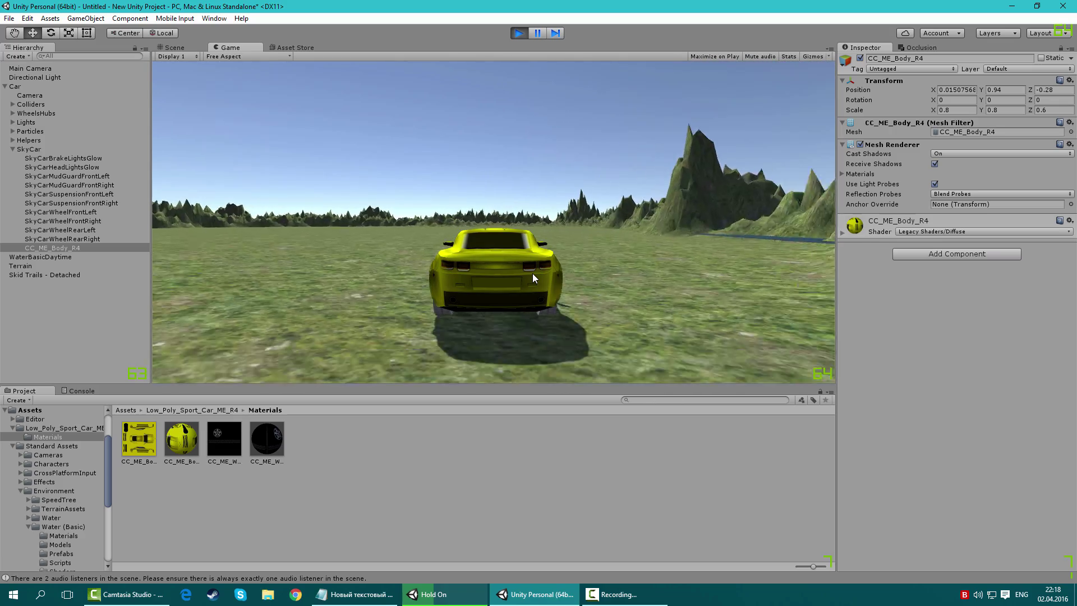
key("Left")
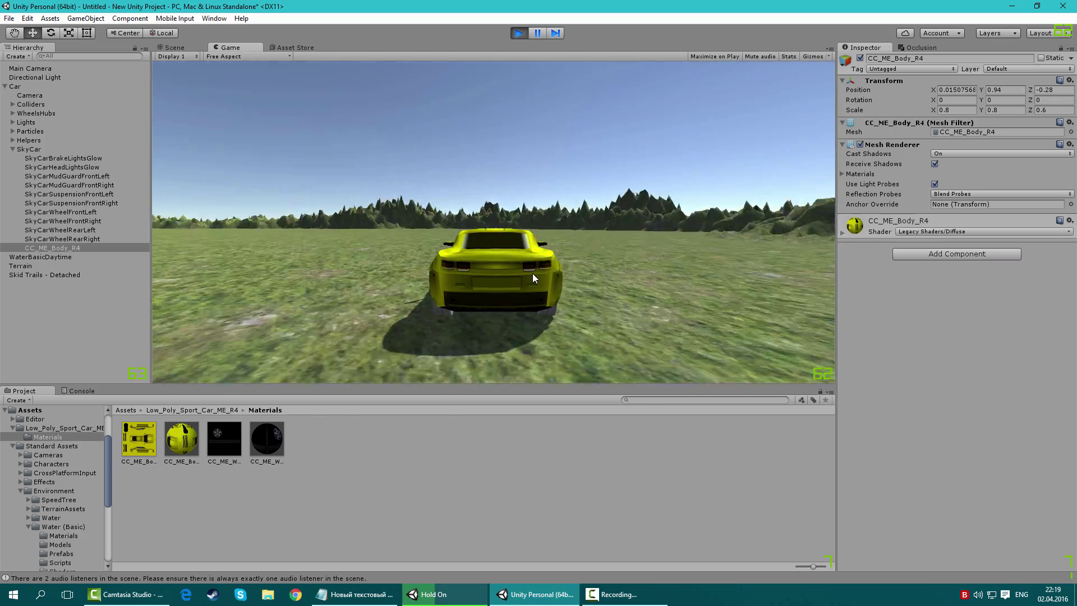
key("Right")
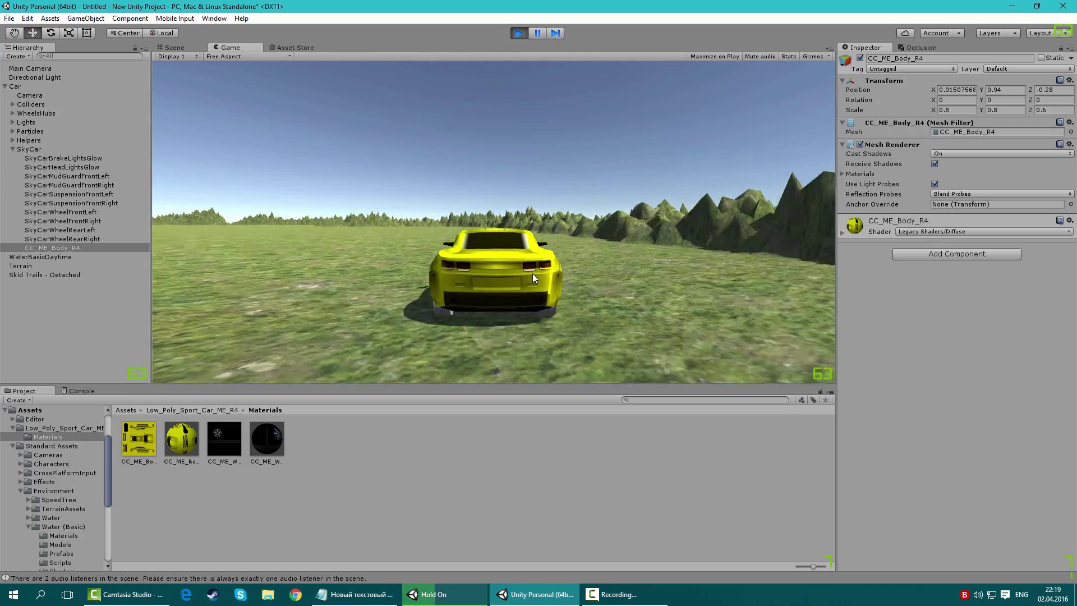
key("Up")
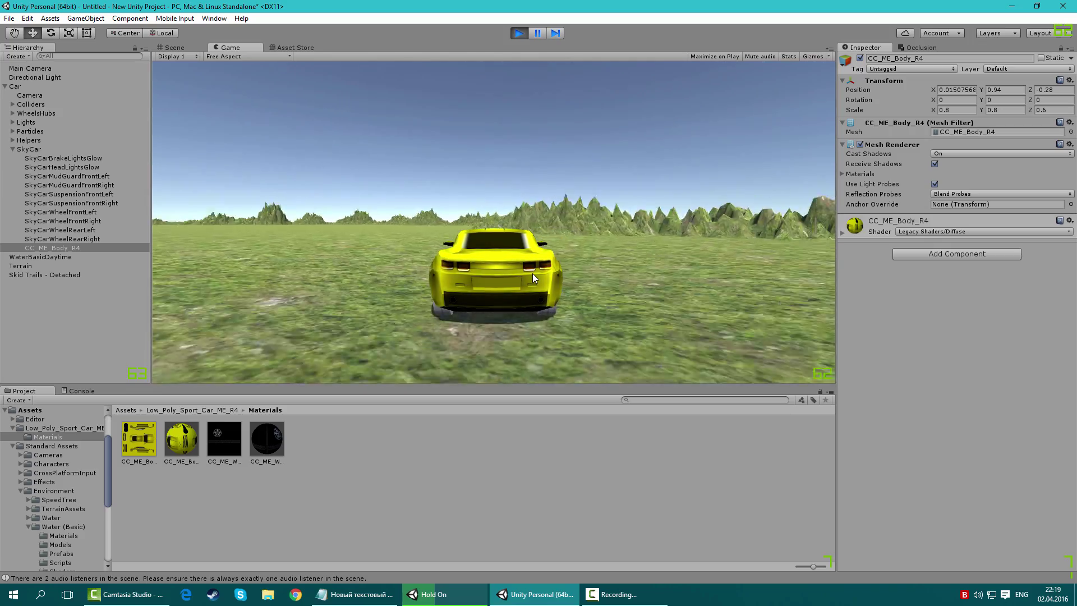
key("Left")
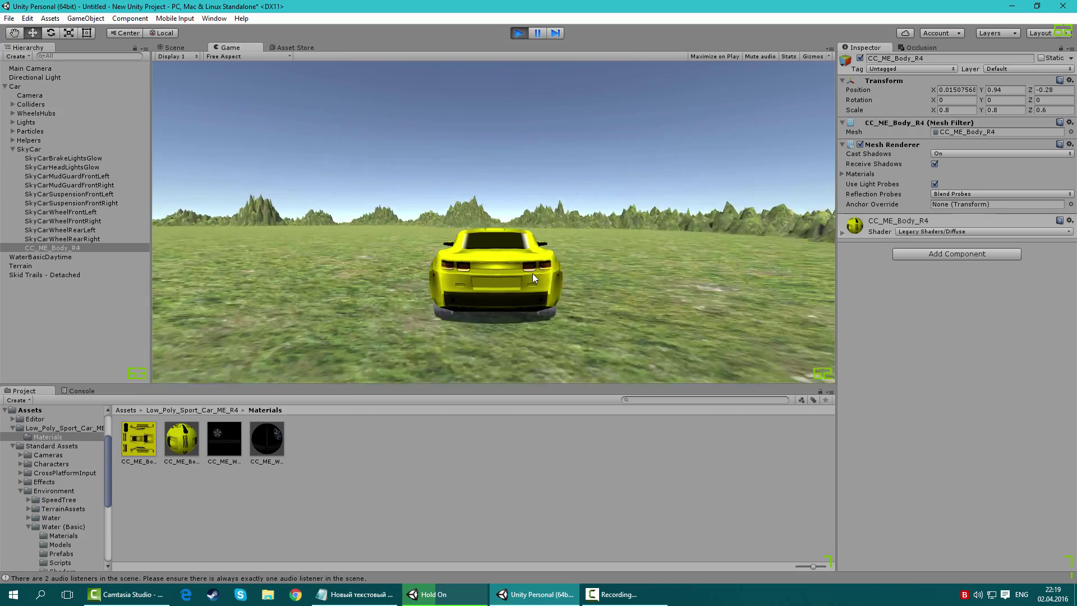
key("Up")
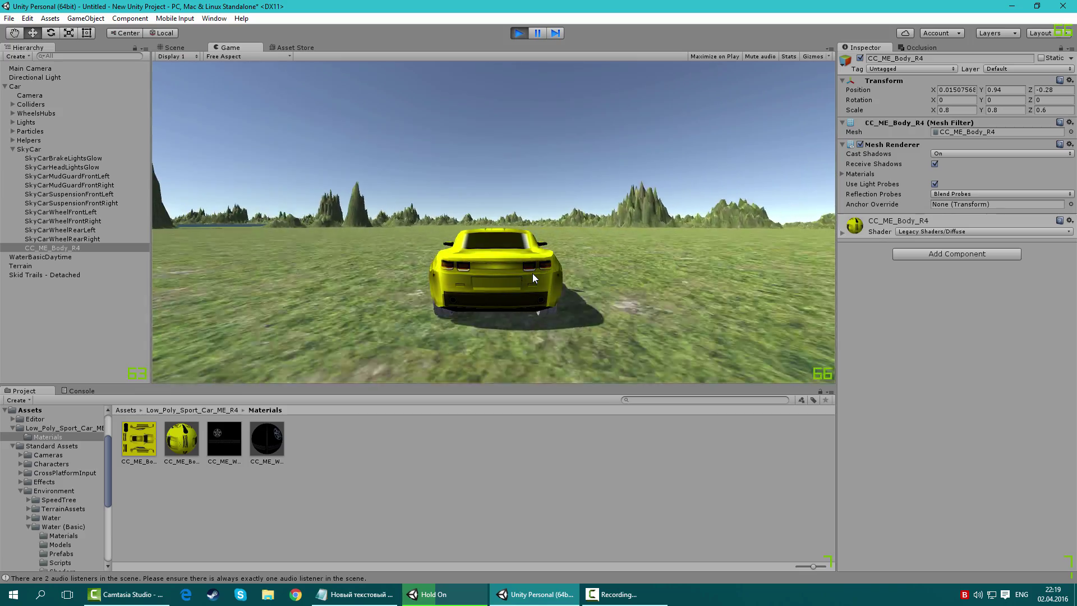
Drive the car across the water and up the mountainside, turning right.
key("Up")
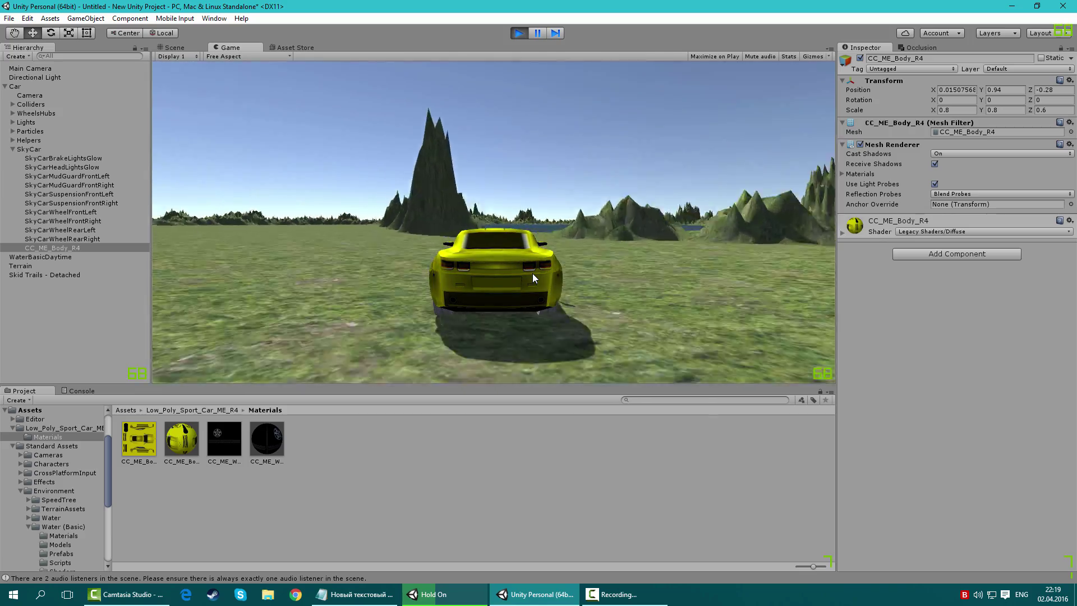
key("Up")
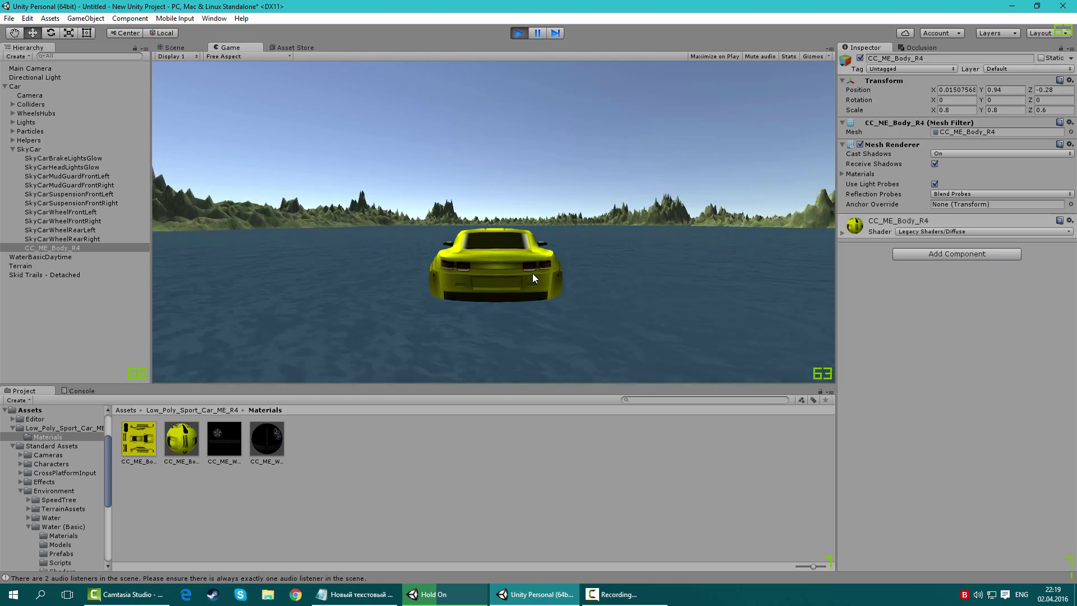
key("Up")
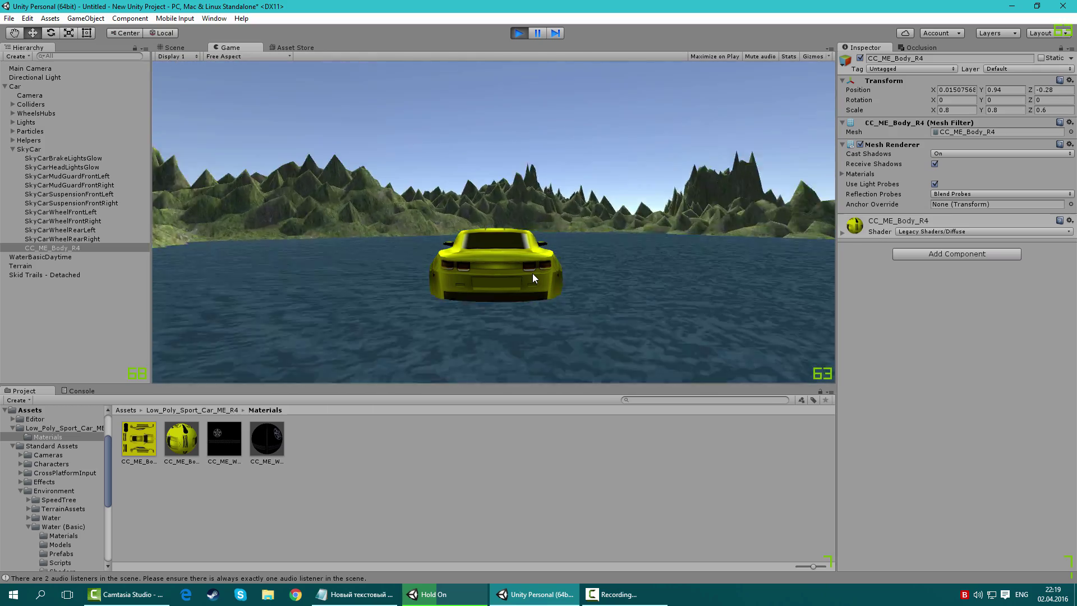
key("Up")
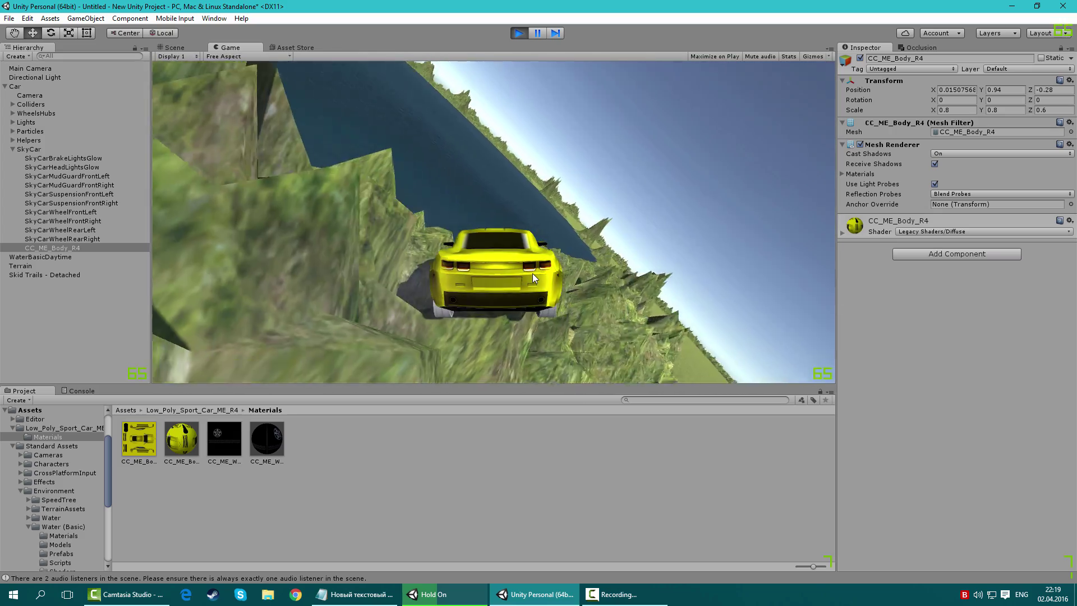
key("Right")
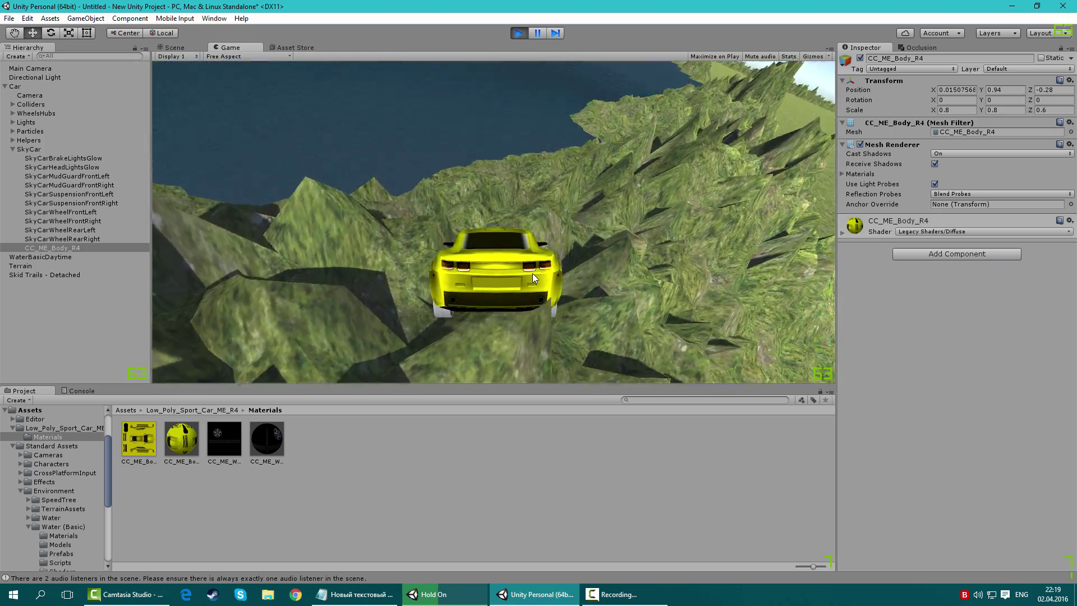